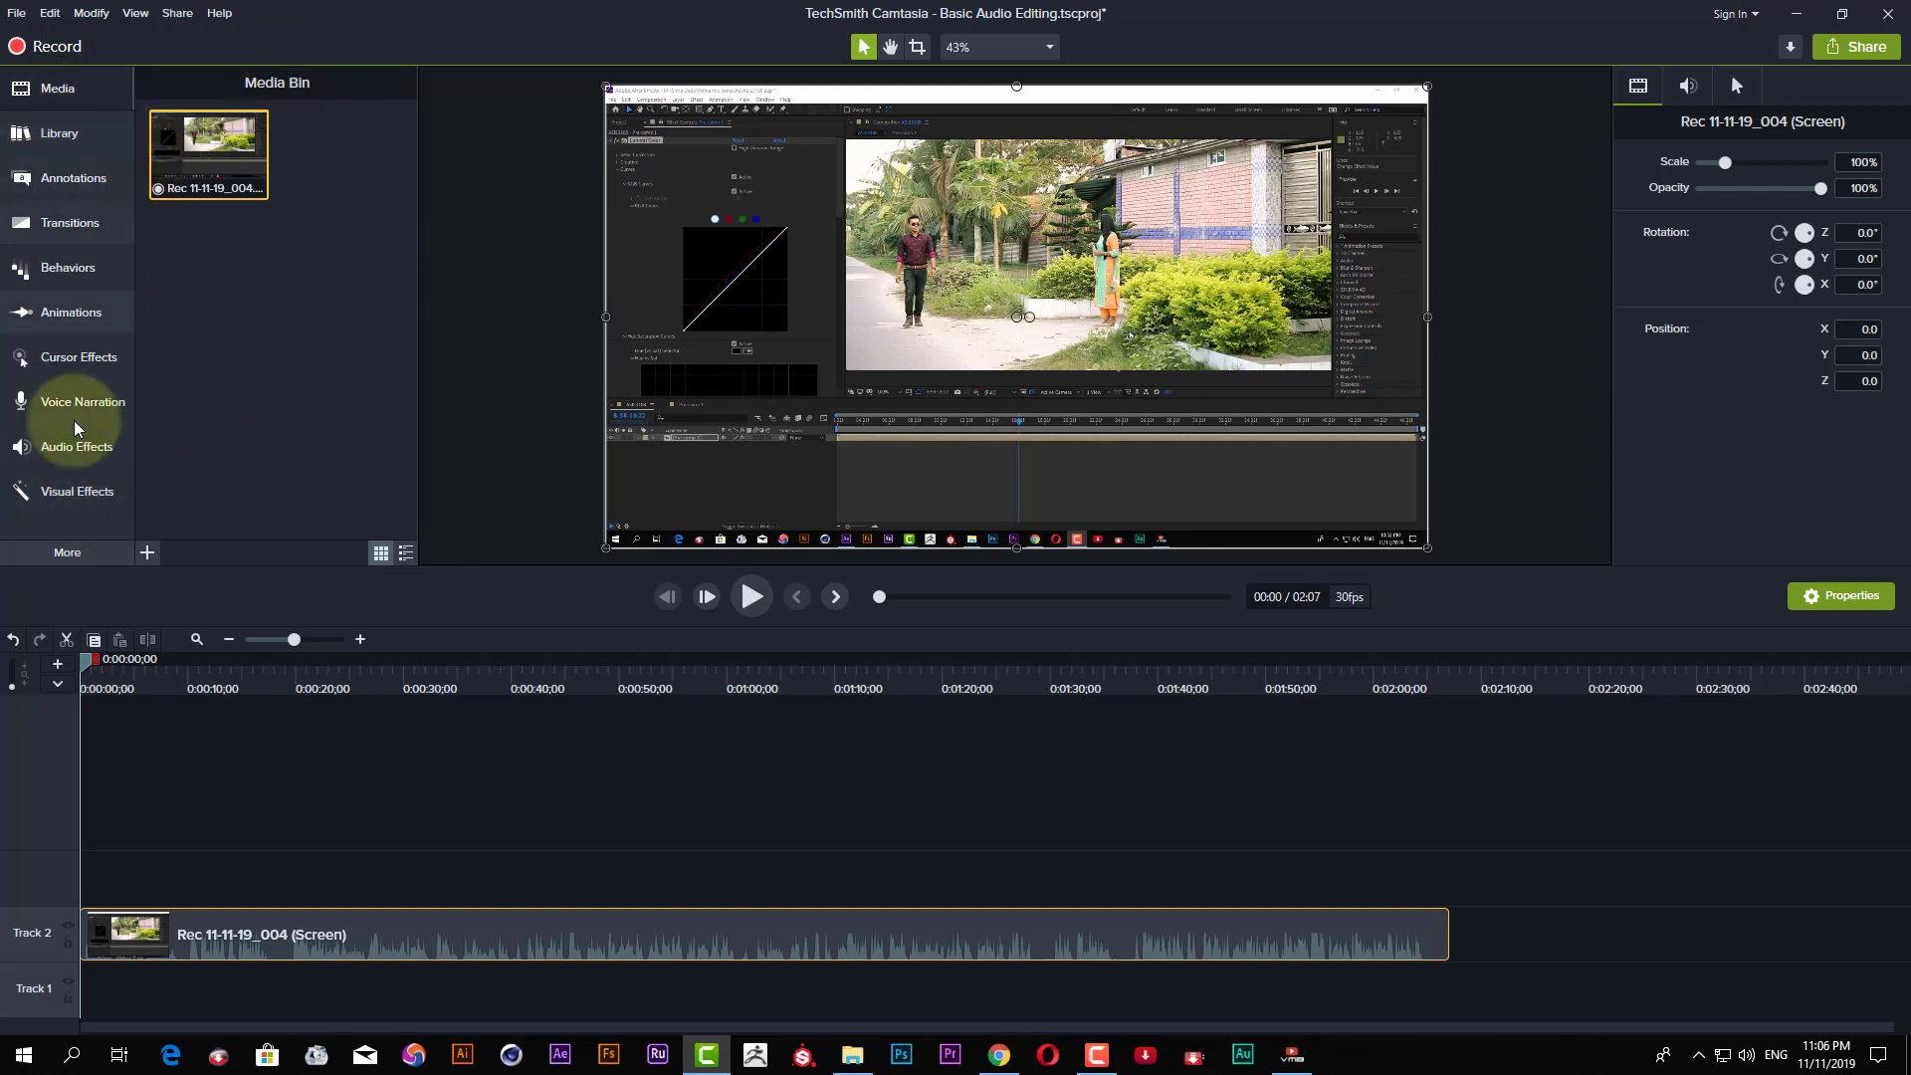
# Separate the audio and video of the Rec 11-11-19_004 (Screen) clip on Track 2.
pyautogui.click(88, 454)
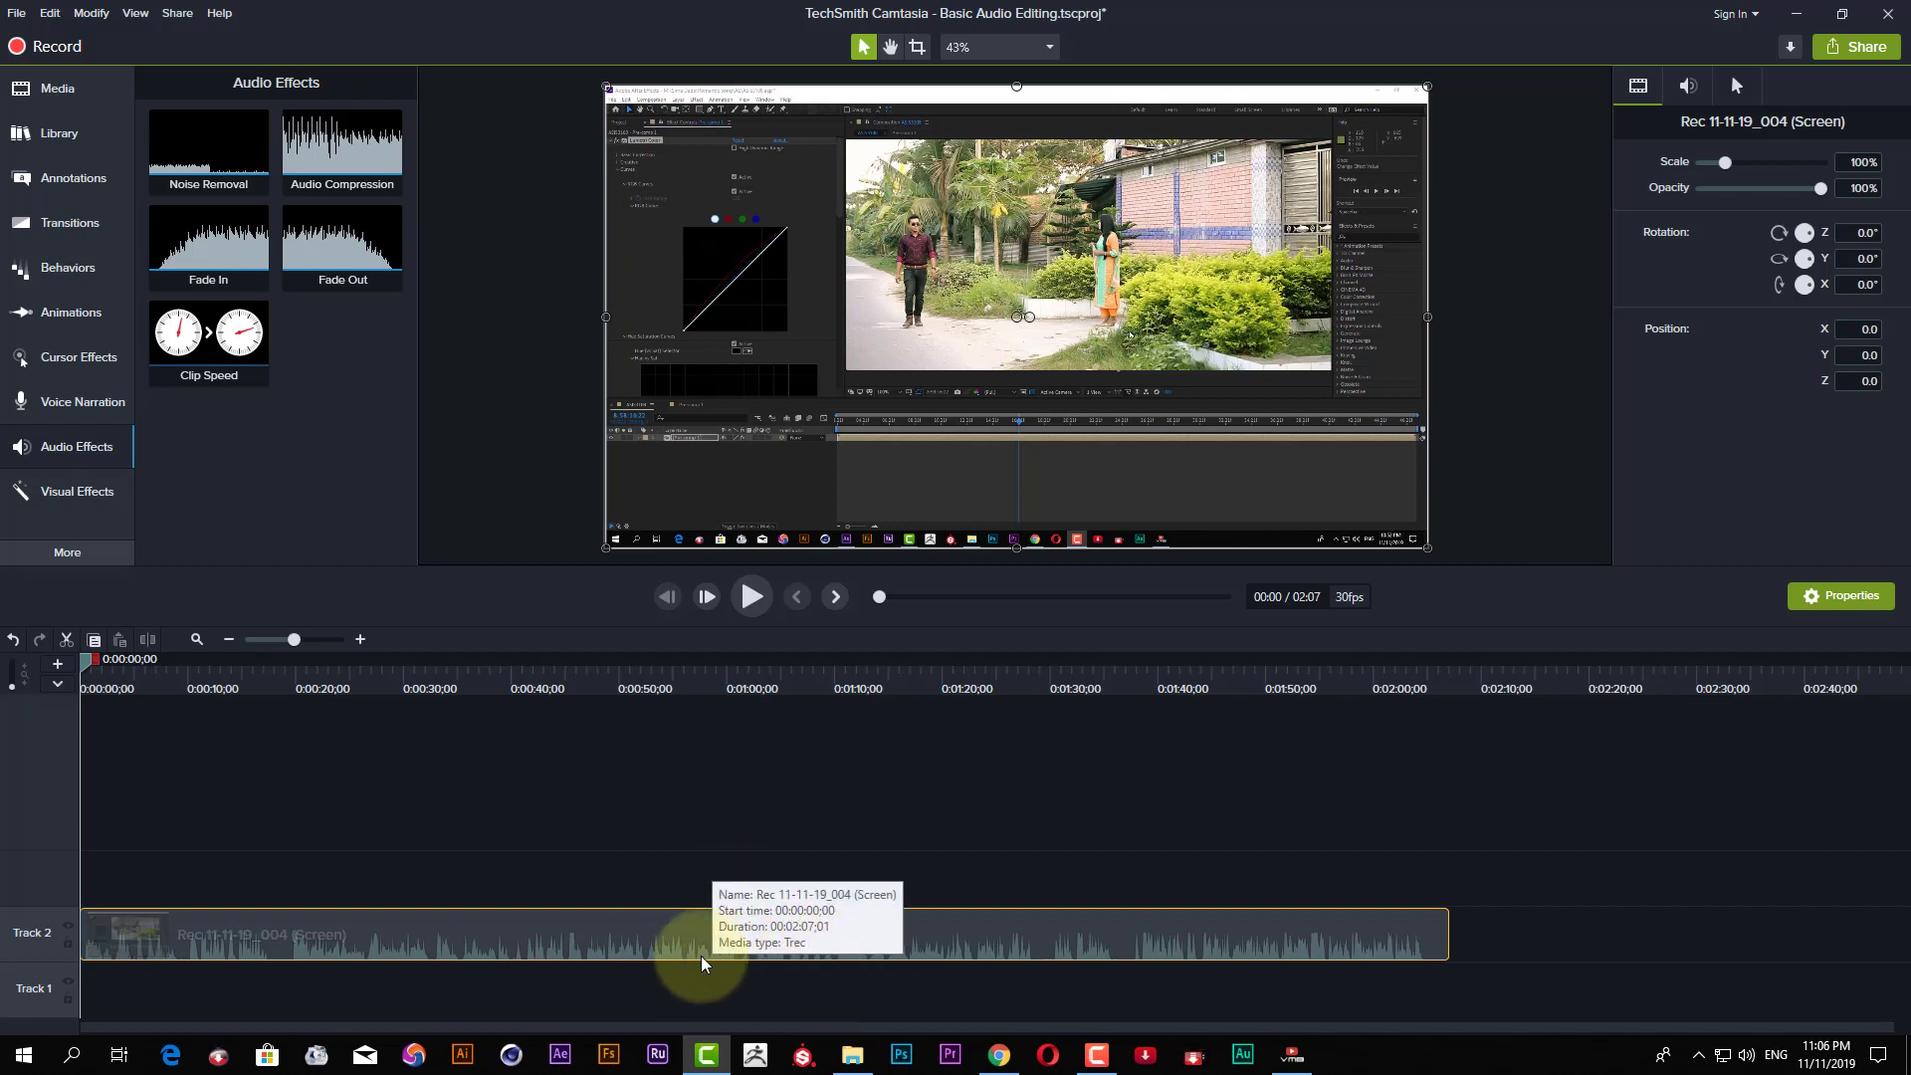
pyautogui.moveTo(483, 888); pyautogui.dragTo(686, 966)
pyautogui.click(610, 940)
pyautogui.rightClick(610, 941)
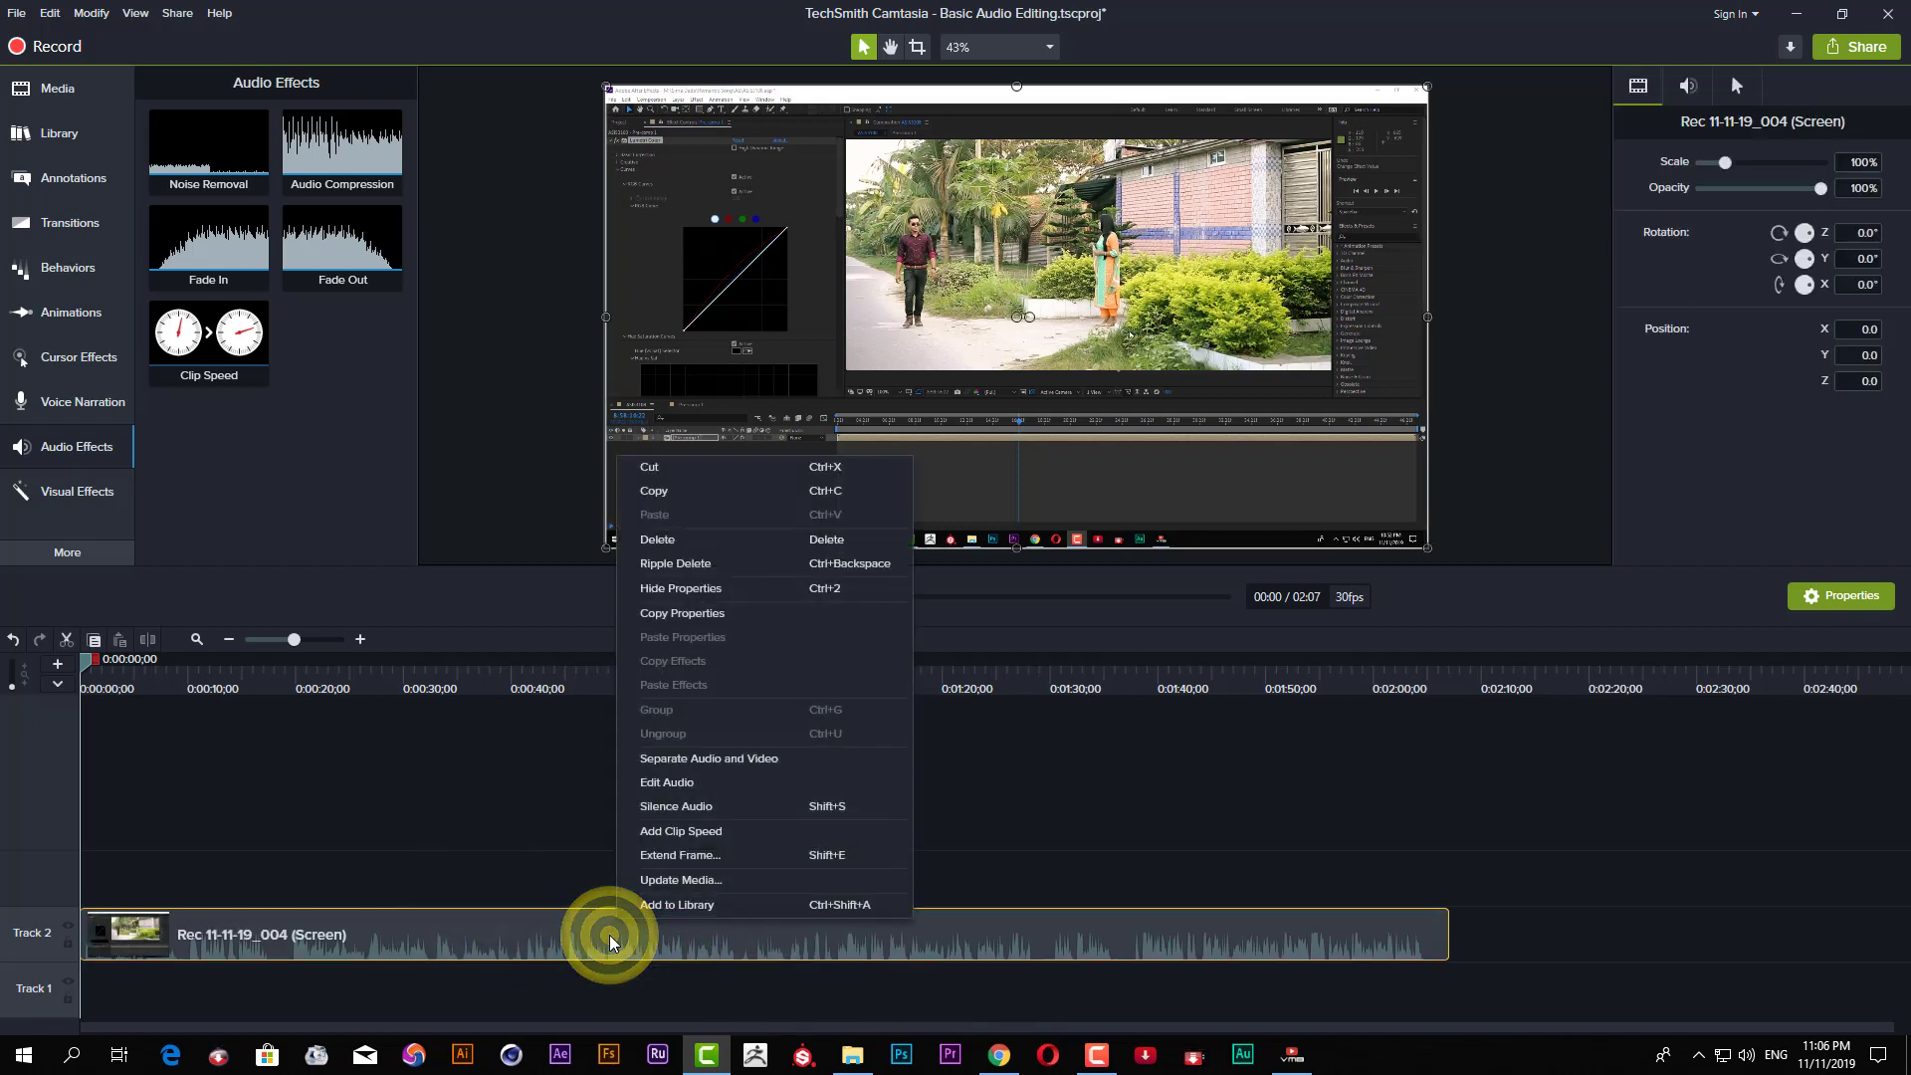
pyautogui.click(747, 760)
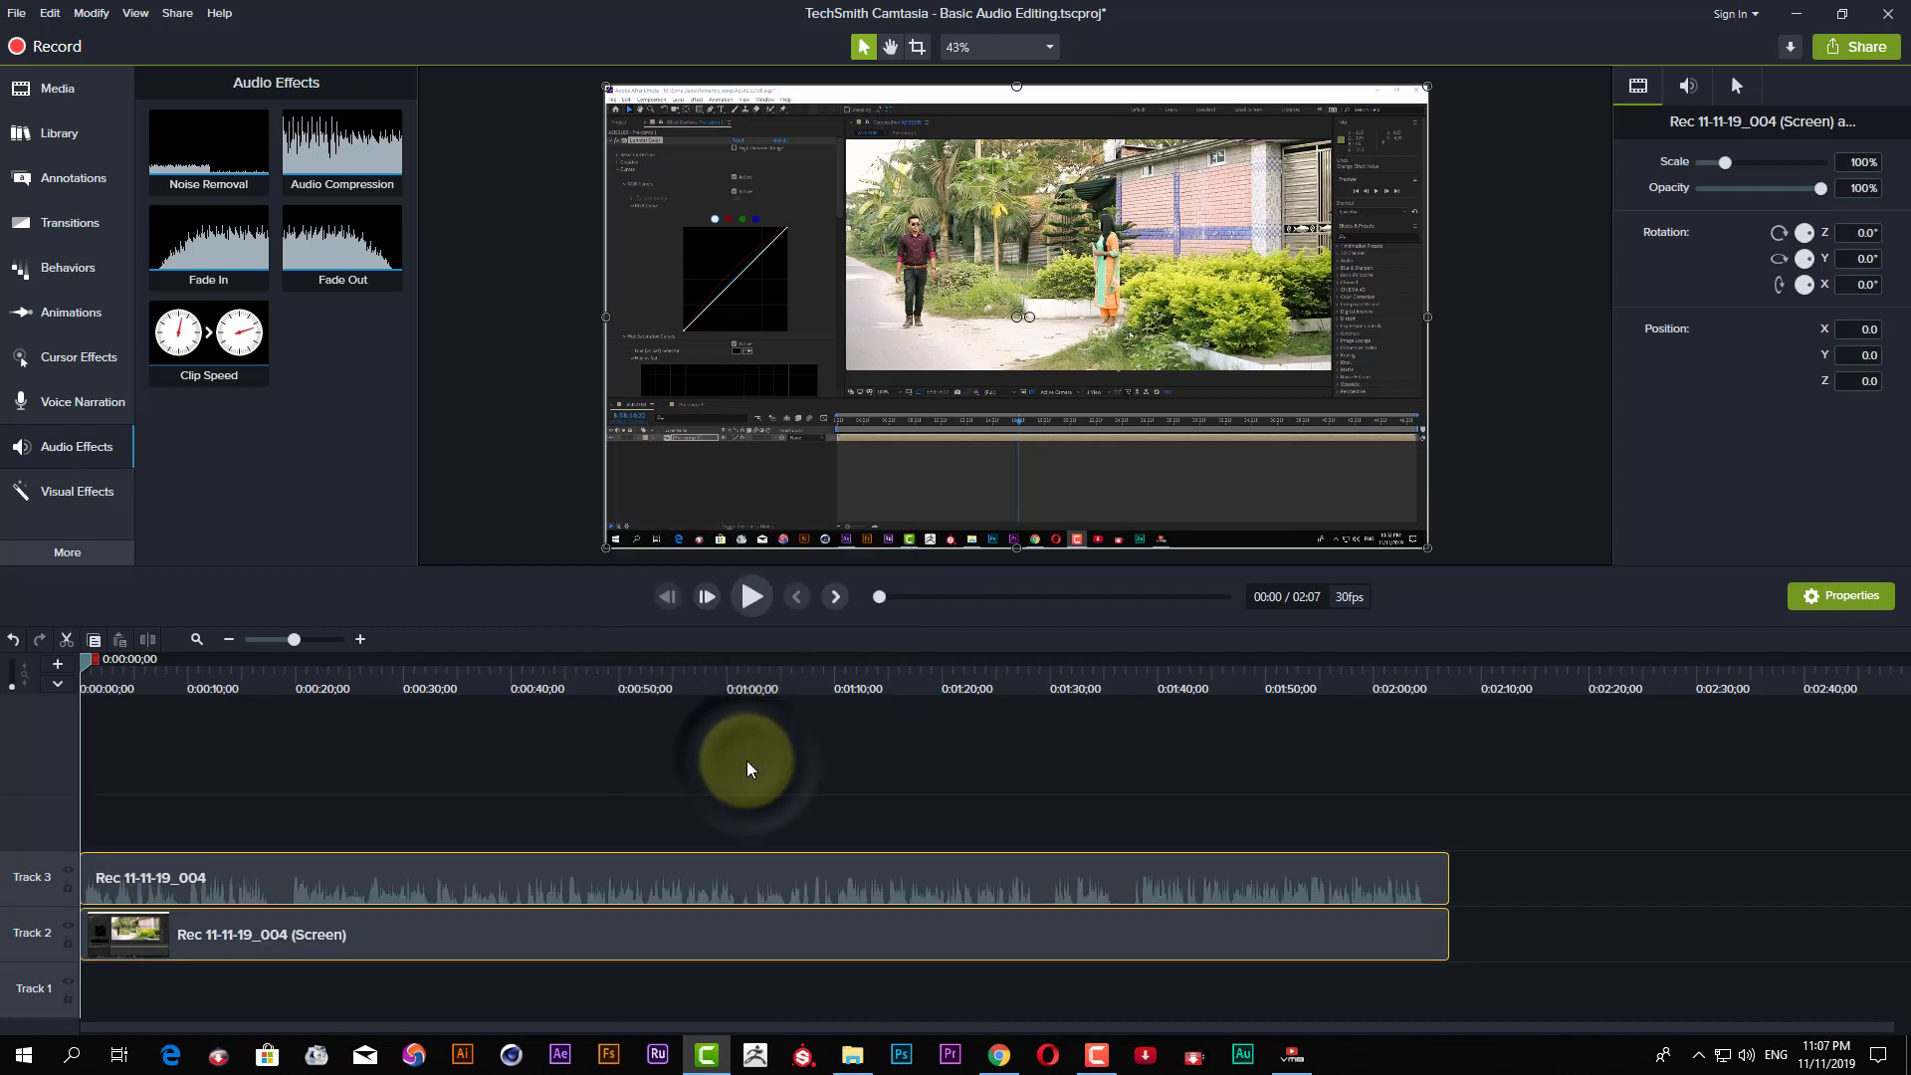
# Delete the separated screen video clip from Track 2 and increase Track 3's height to enlarge the audio waveform.
pyautogui.click(408, 878)
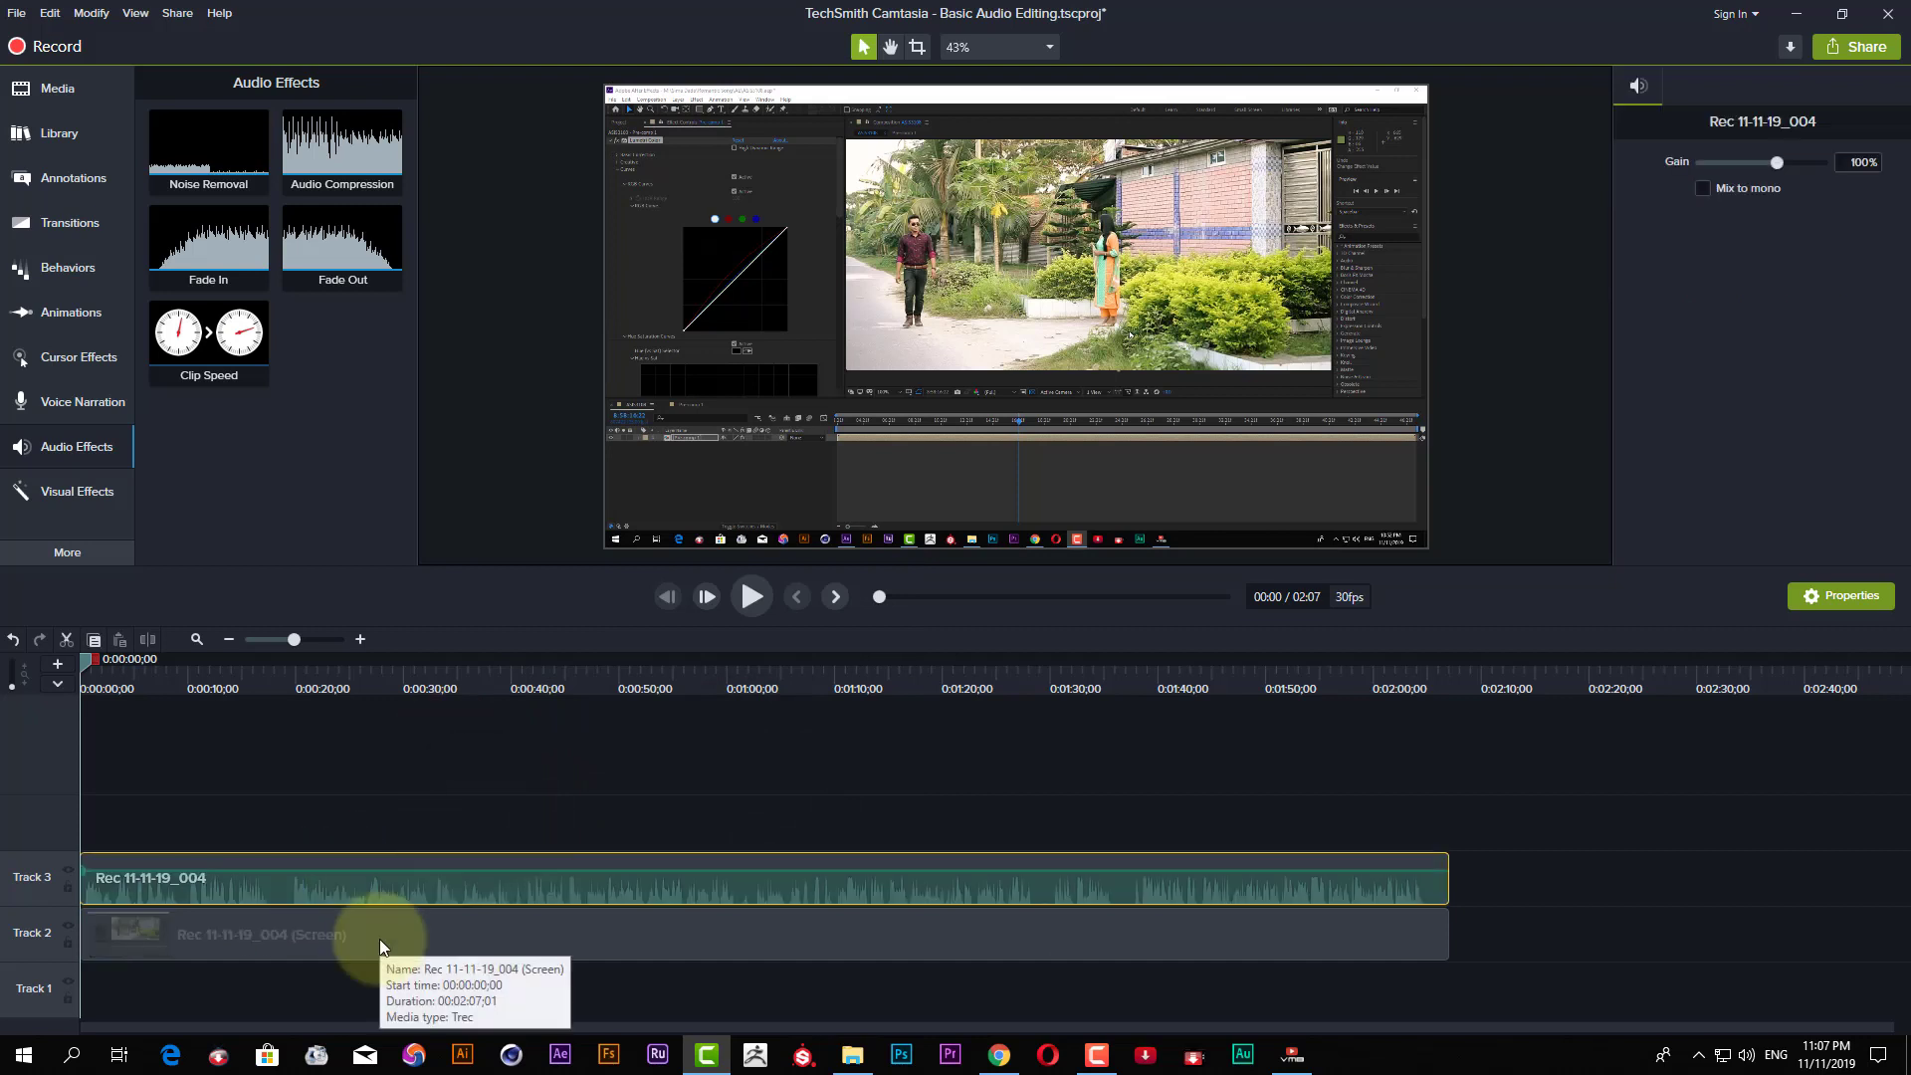
pyautogui.click(379, 939)
pyautogui.click(446, 891)
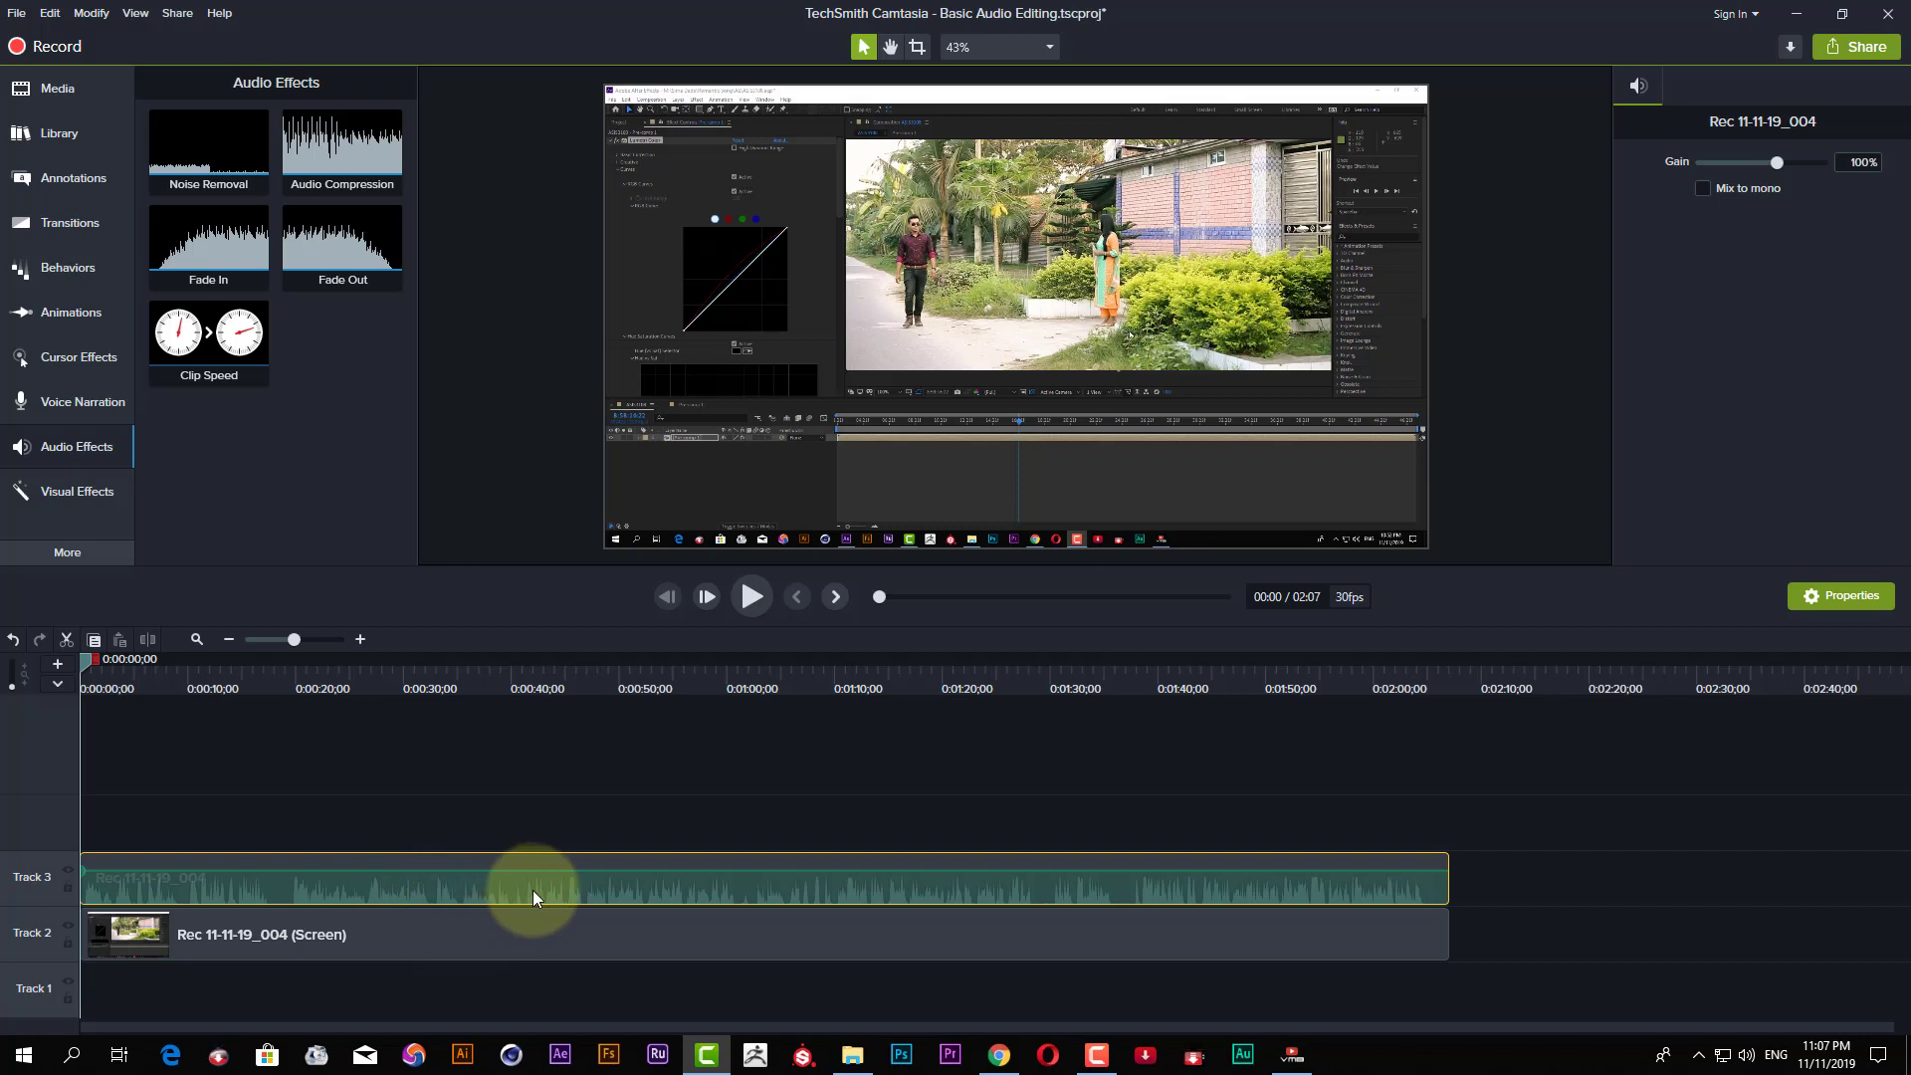
pyautogui.click(505, 943)
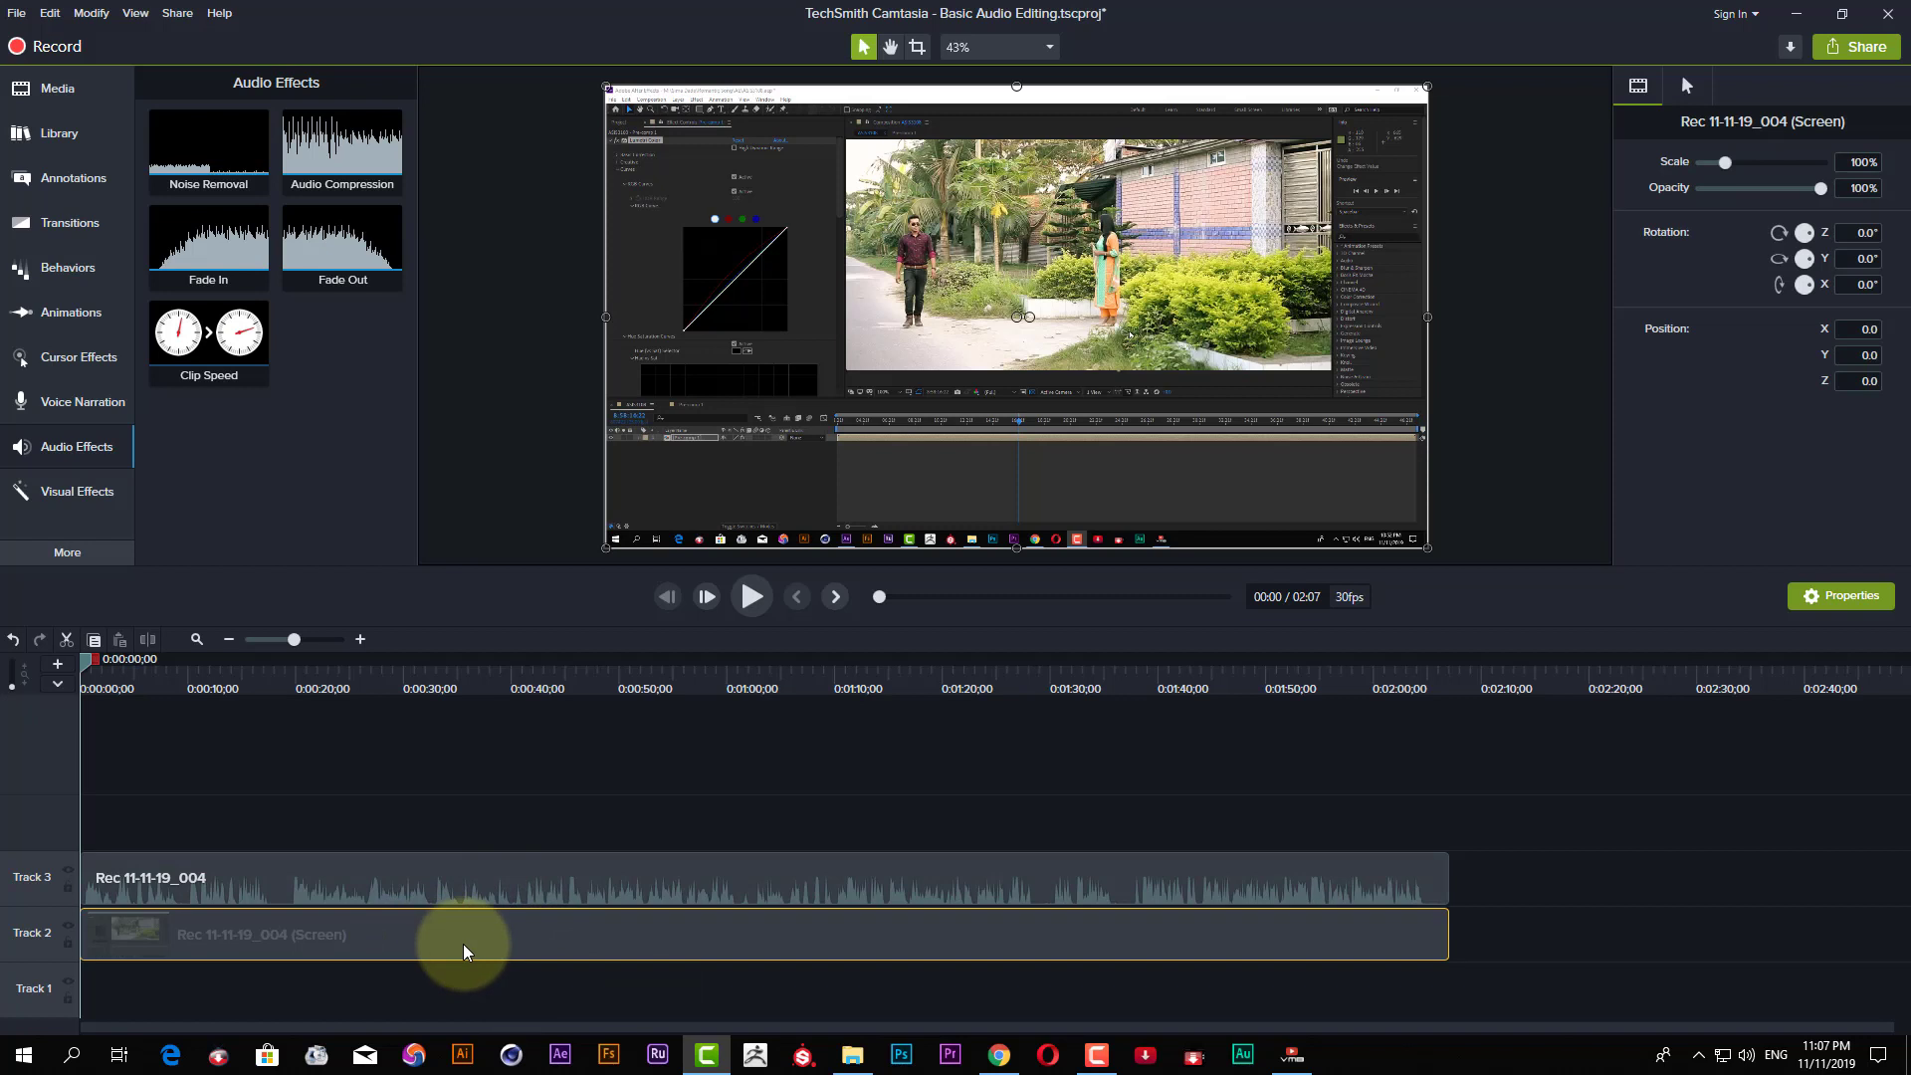
pyautogui.press('Delete')
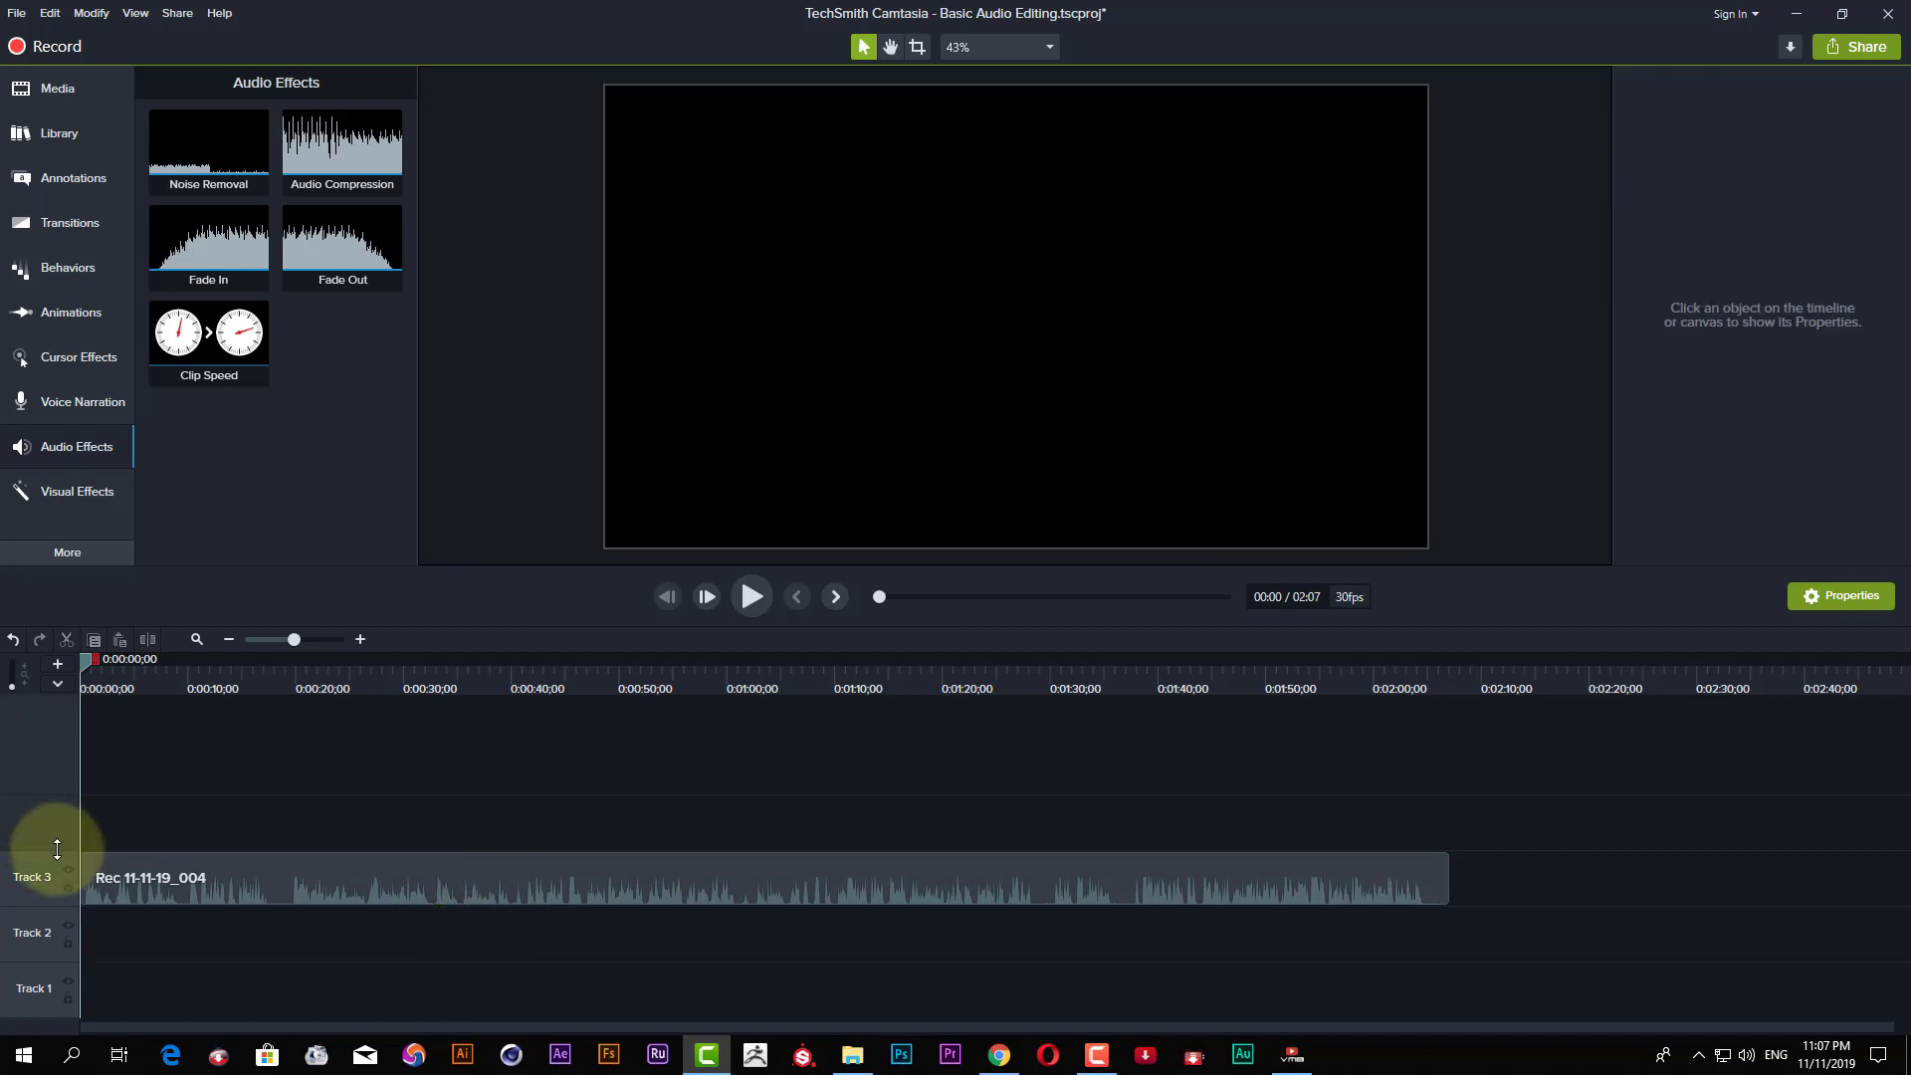
pyautogui.moveTo(57, 849); pyautogui.dragTo(78, 767)
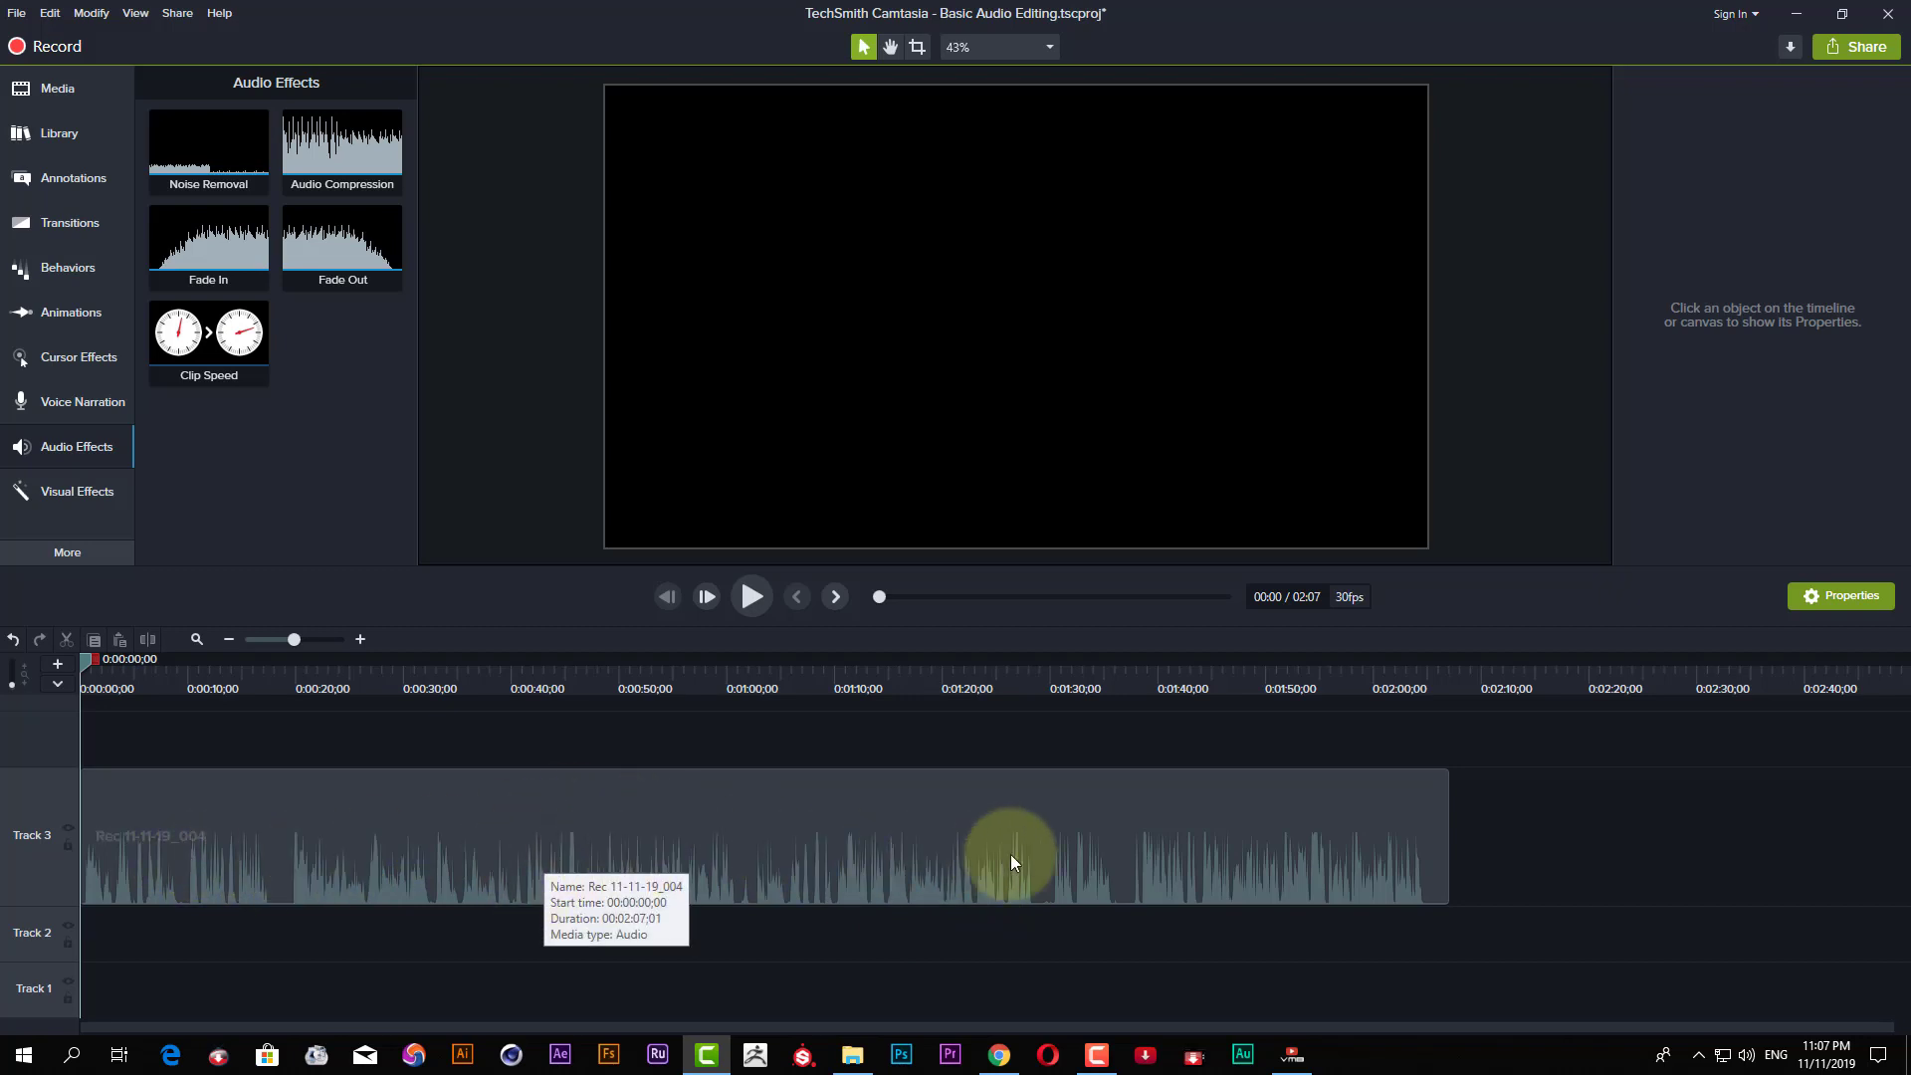
pyautogui.click(703, 858)
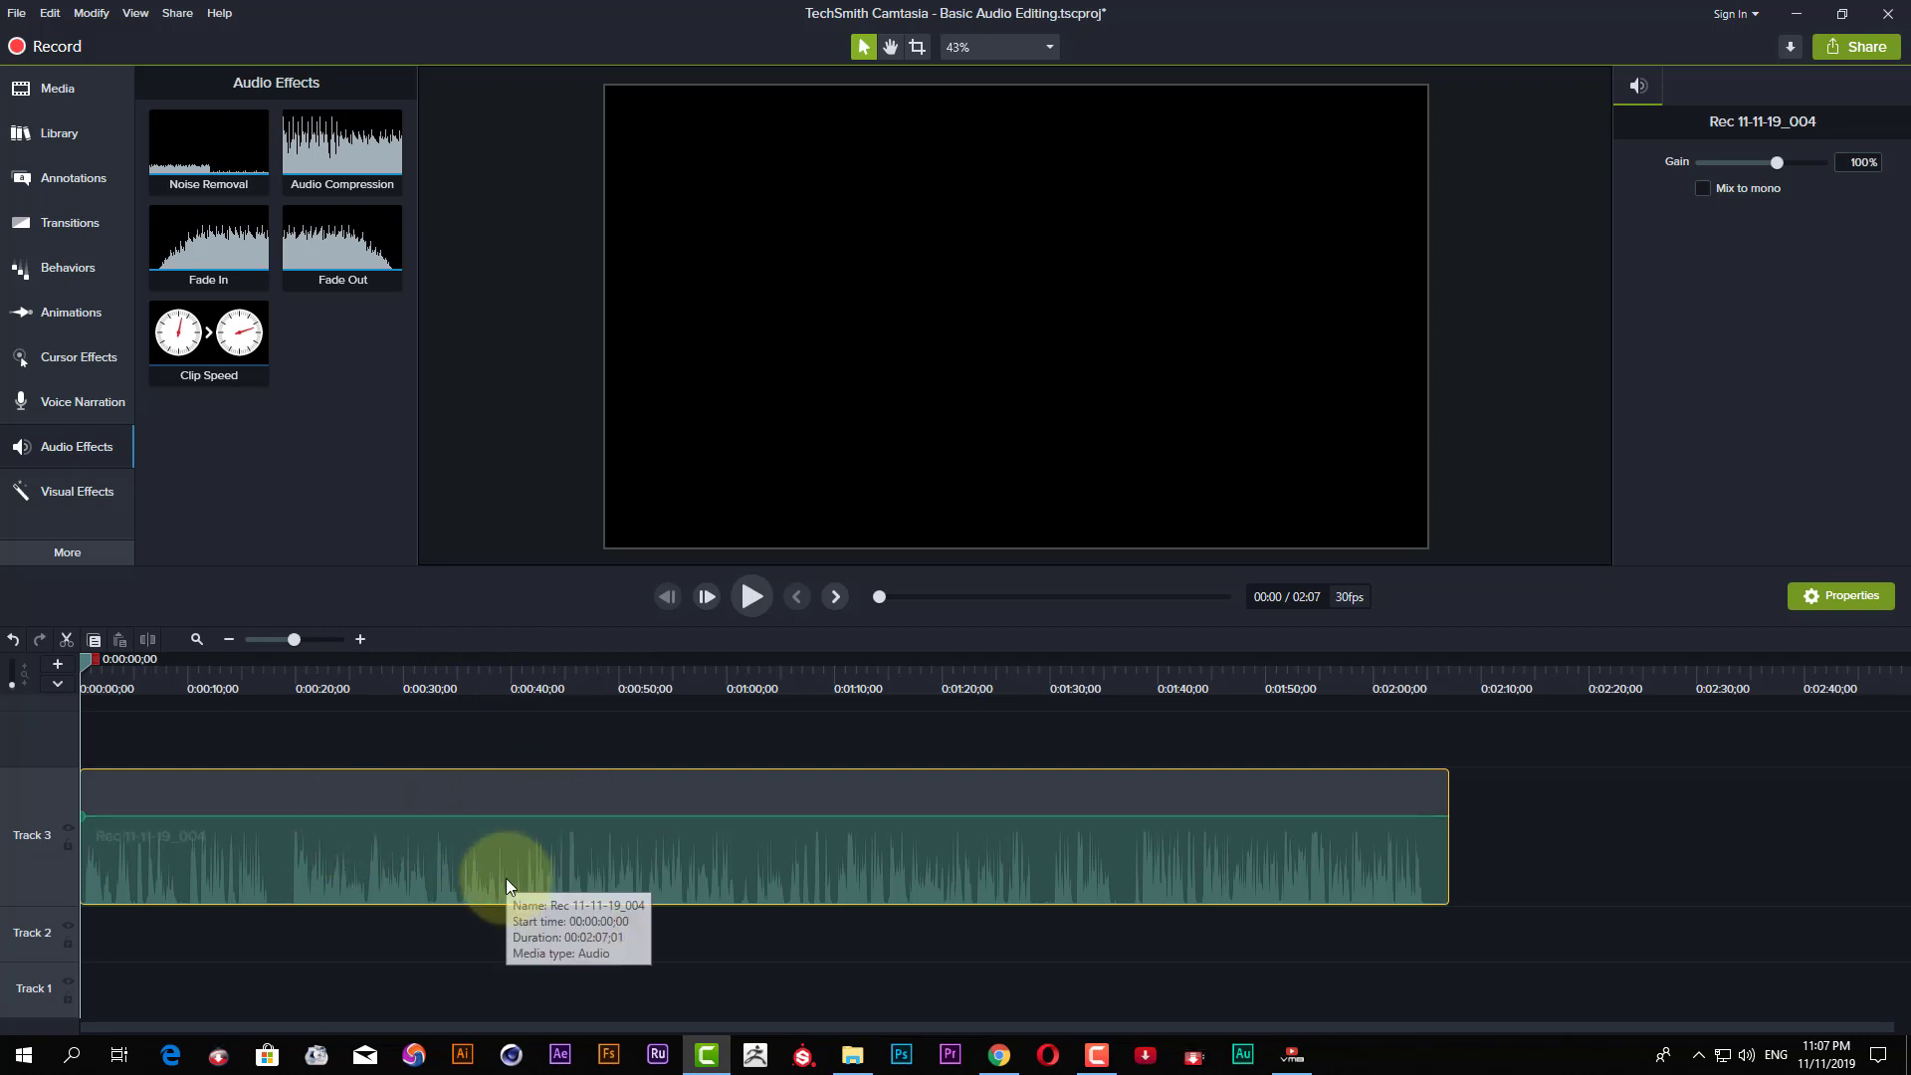
# Place another copy of the Rec 11-11-19_004 recording on Track 3 at about 0:04:06, well after the audio clip.
pyautogui.click(285, 649)
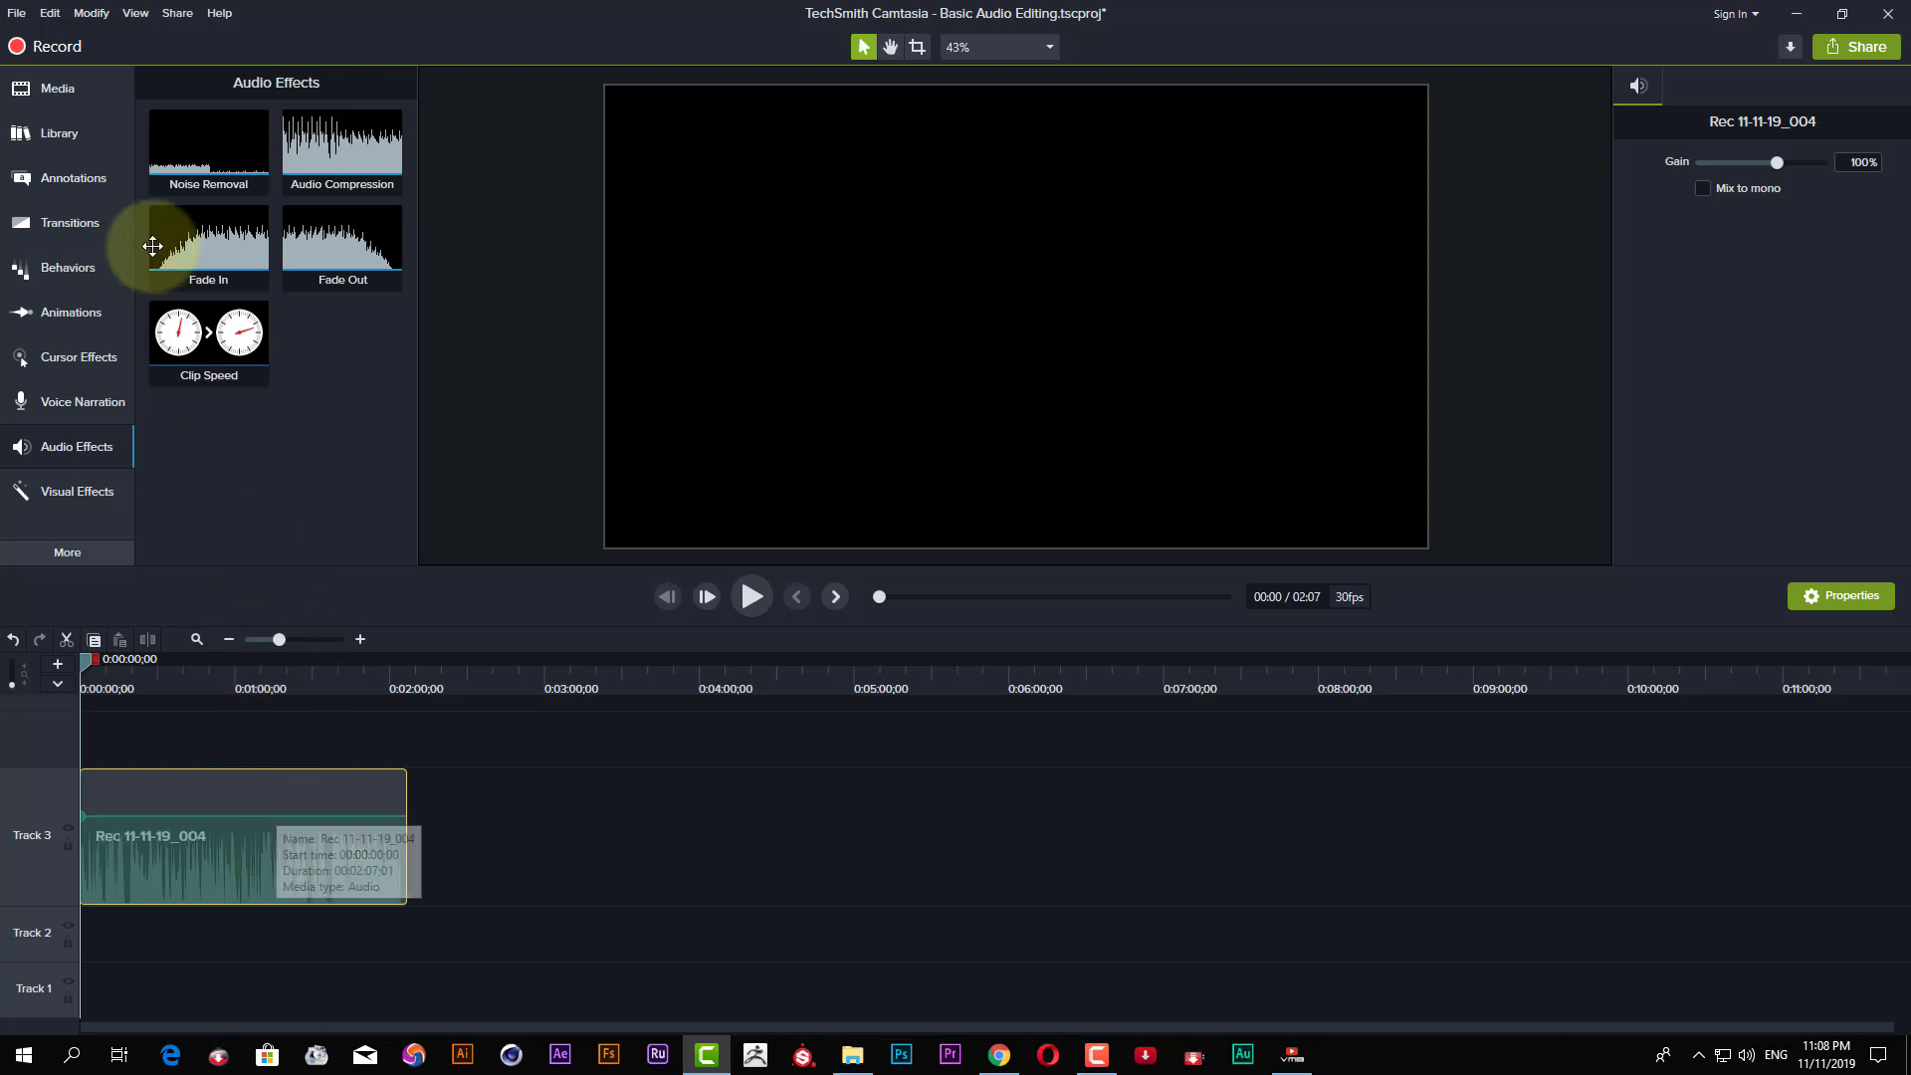
pyautogui.click(61, 127)
pyautogui.click(61, 92)
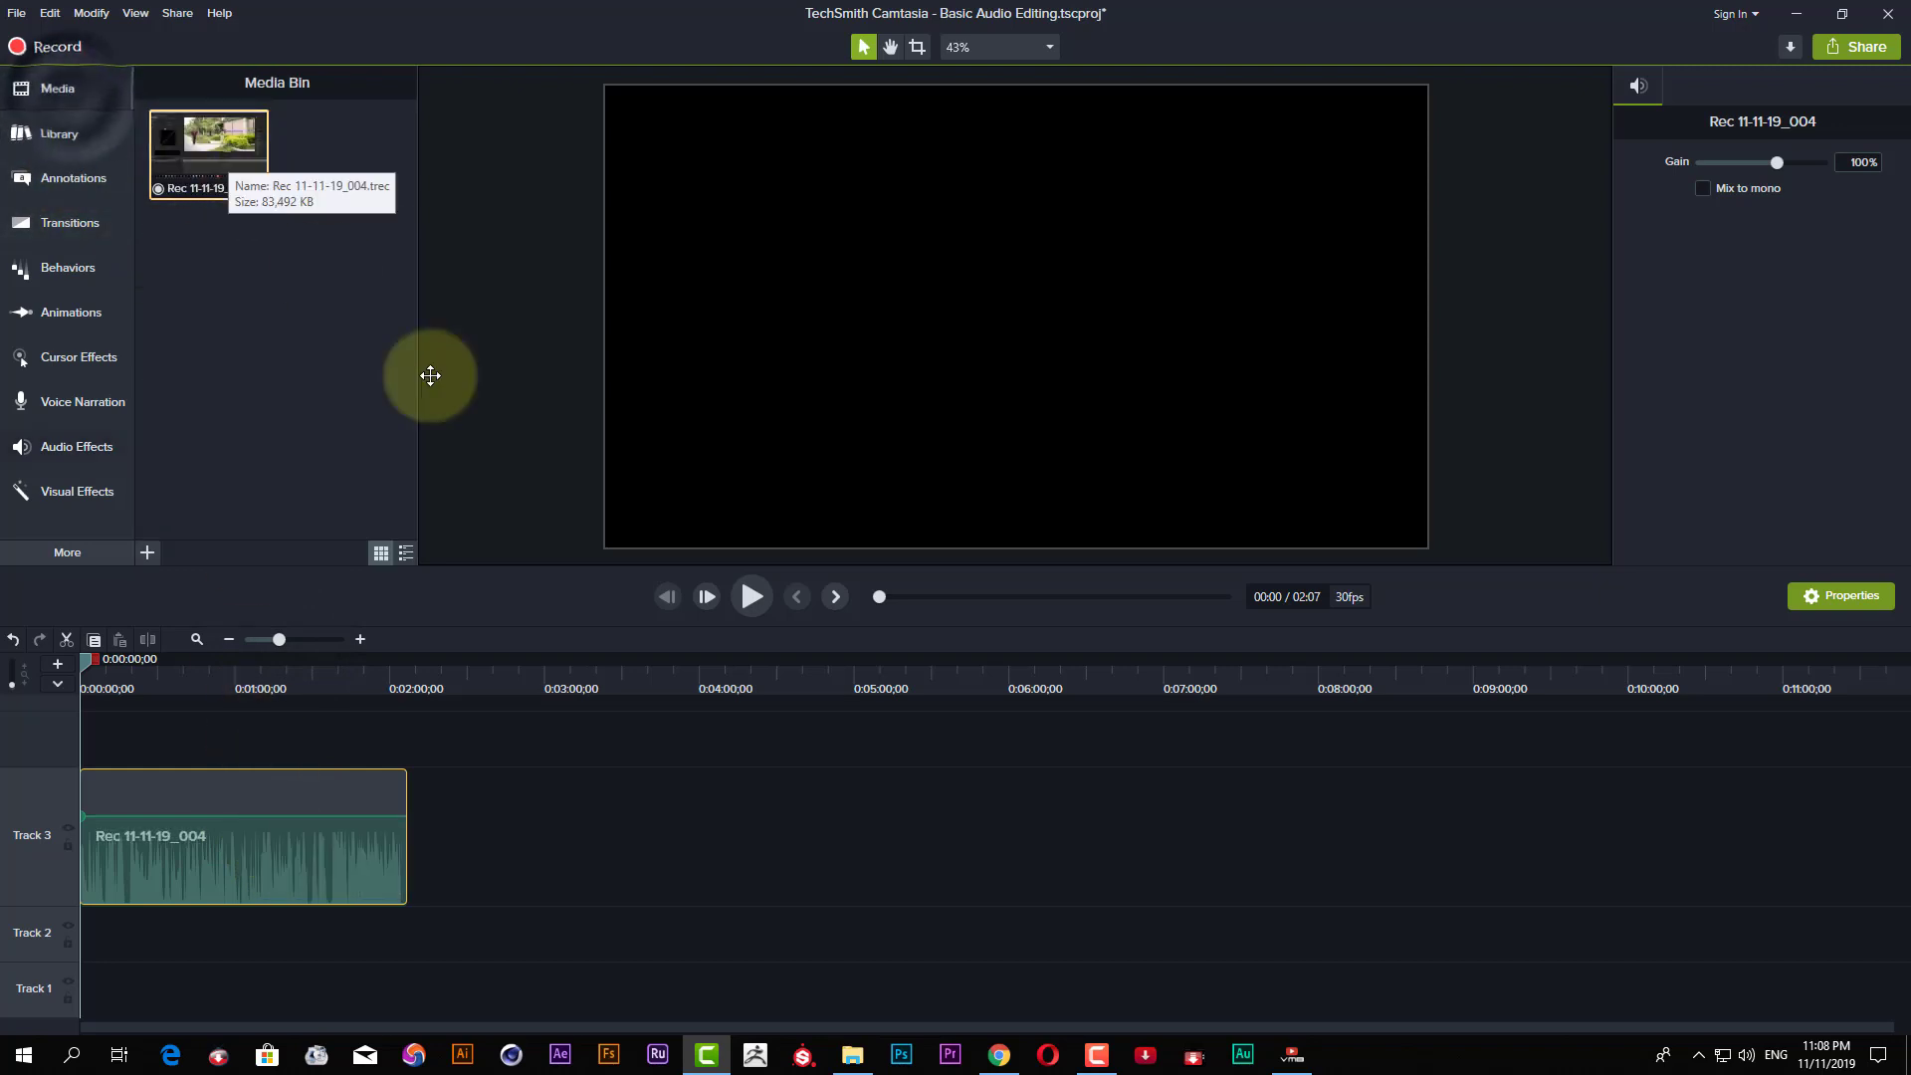
pyautogui.moveTo(430, 375); pyautogui.dragTo(734, 869)
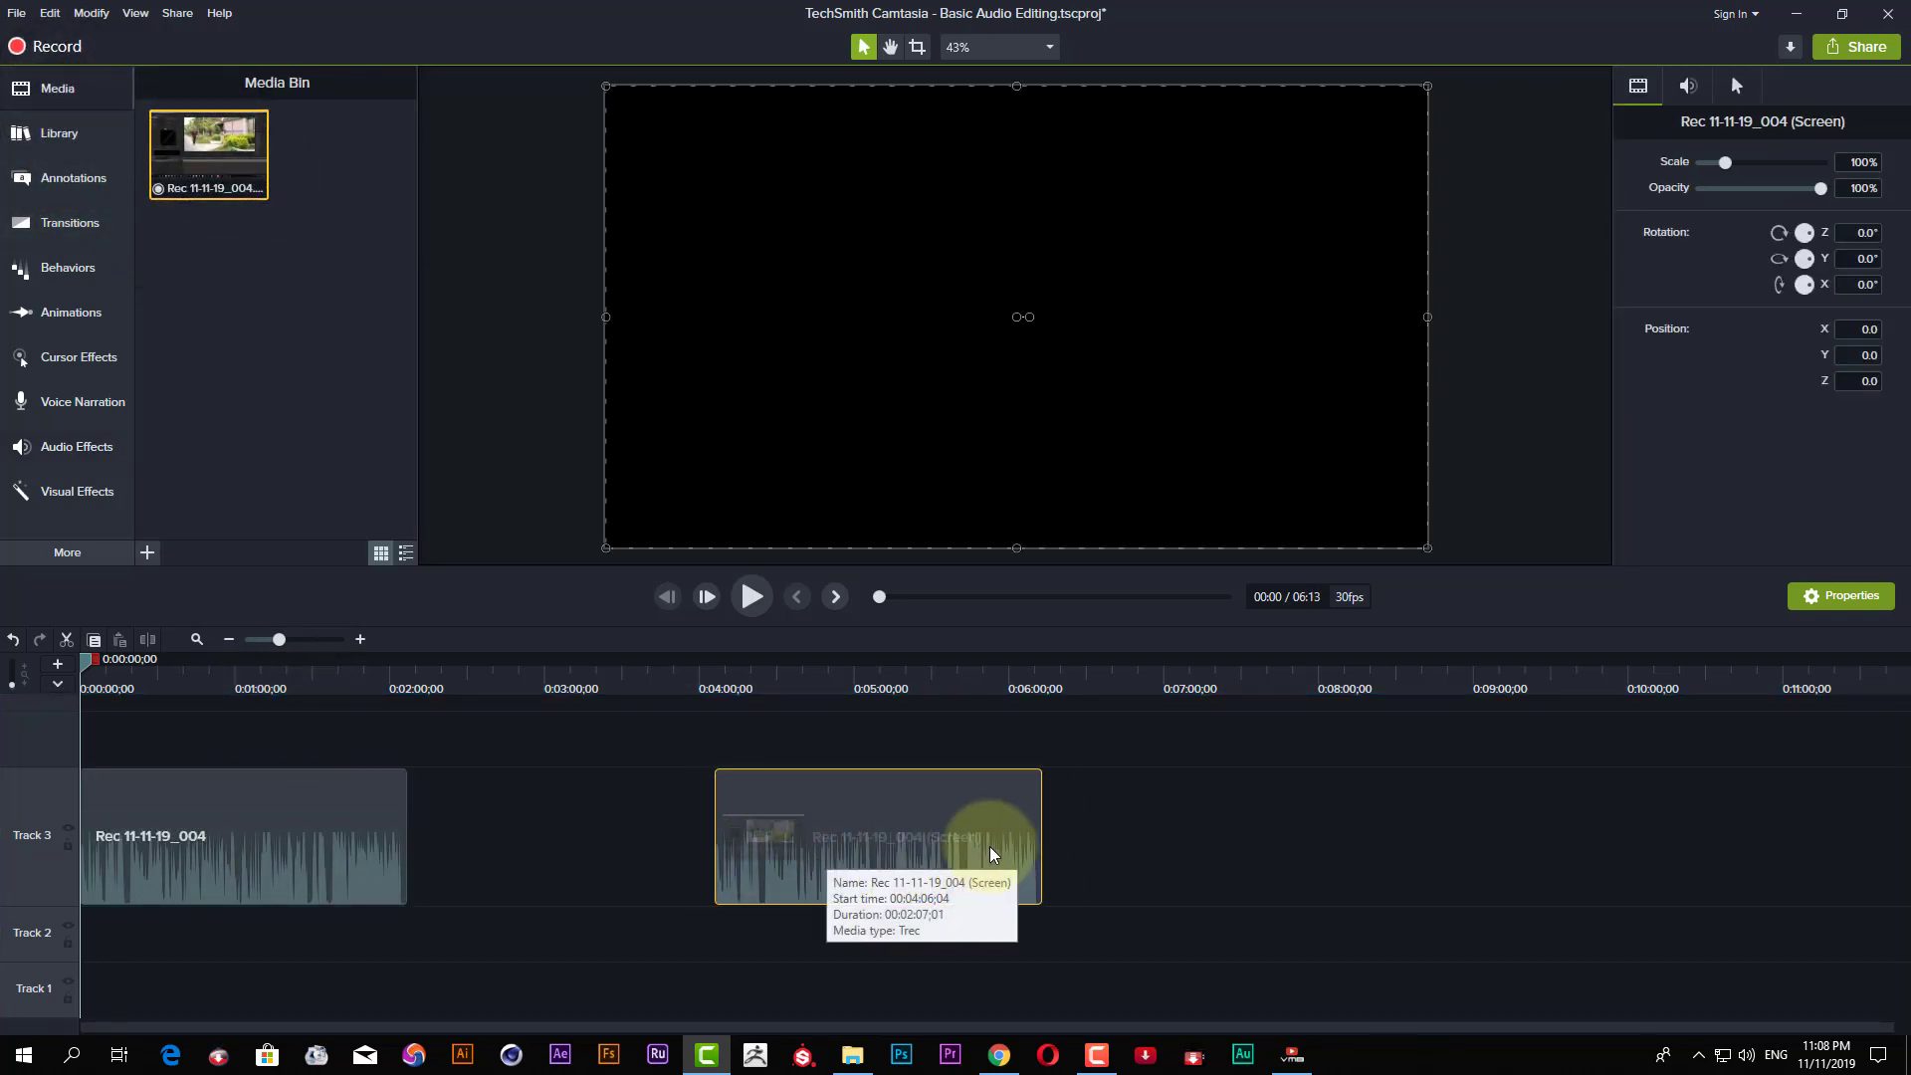
# Apply the Audio Compression effect to both the separated audio clip and the screen recording copy on Track 3.
pyautogui.click(91, 444)
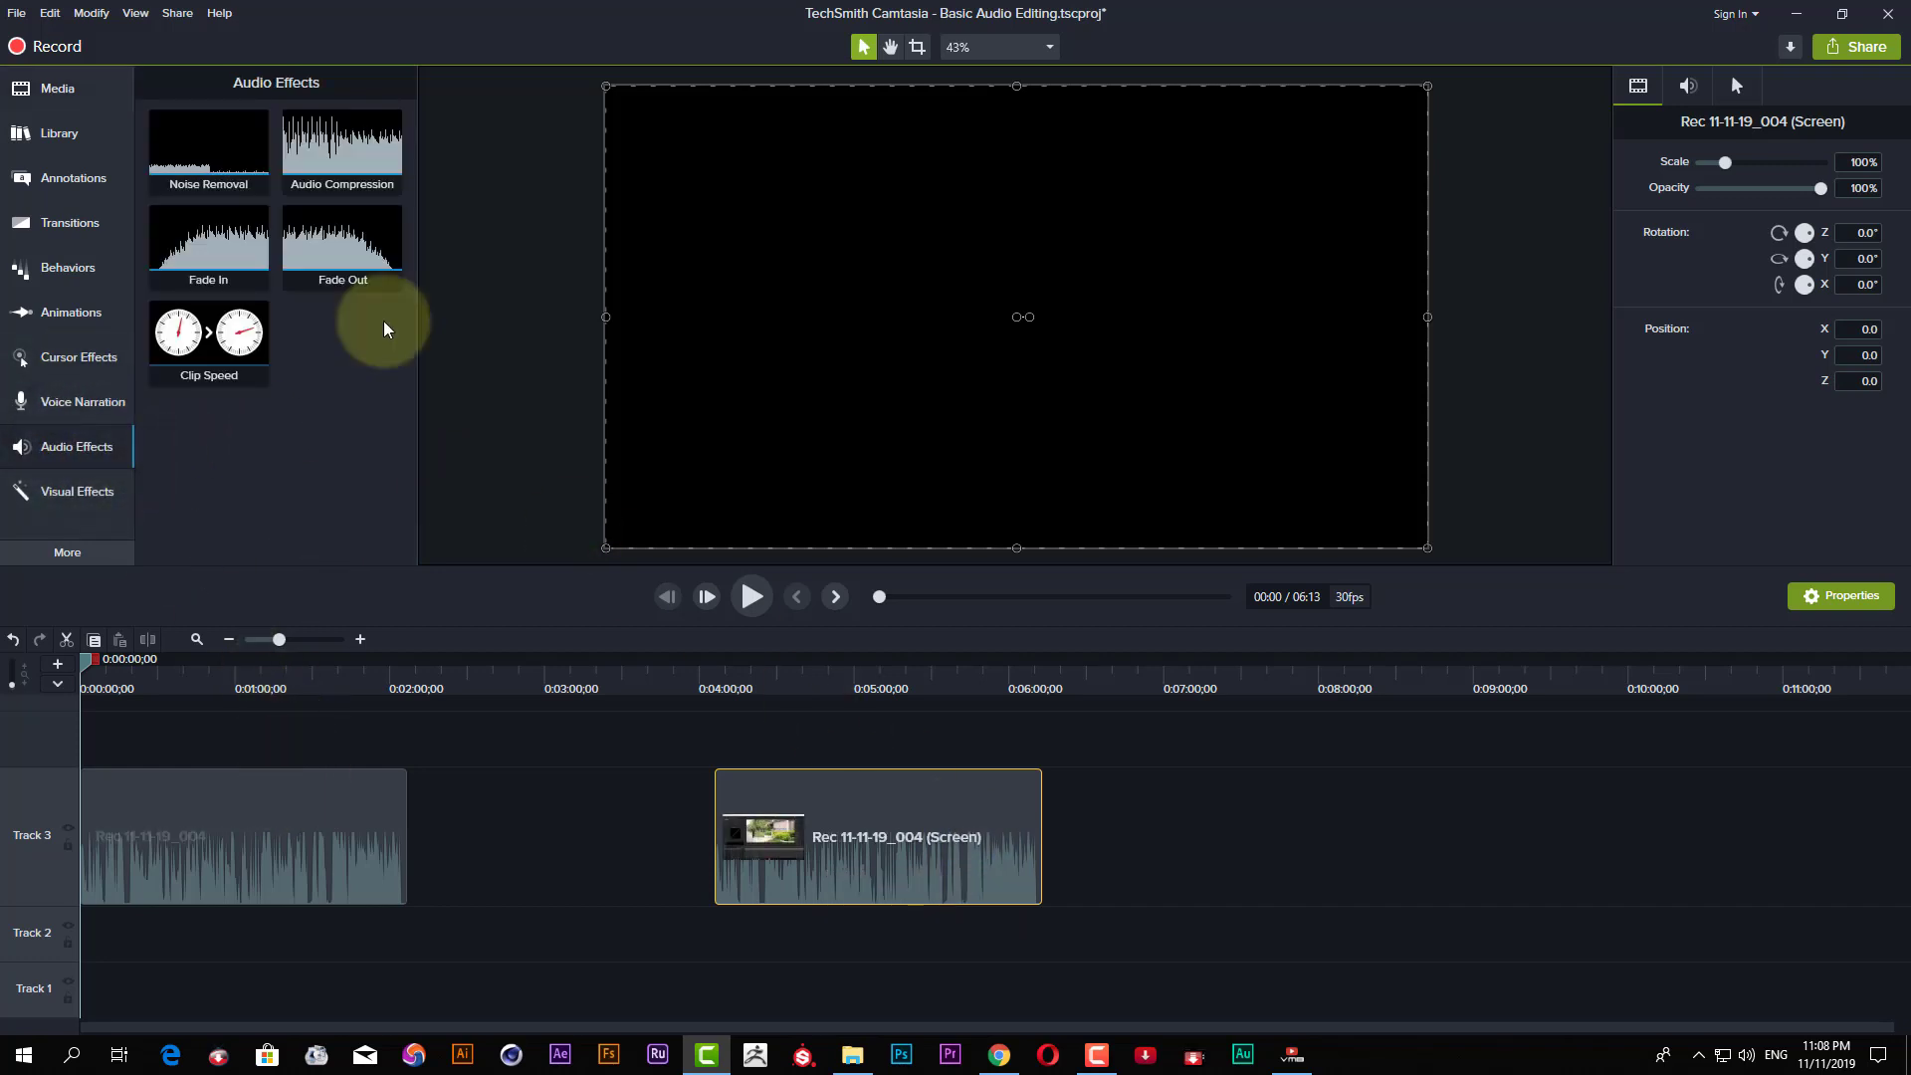
pyautogui.moveTo(305, 189); pyautogui.dragTo(273, 832)
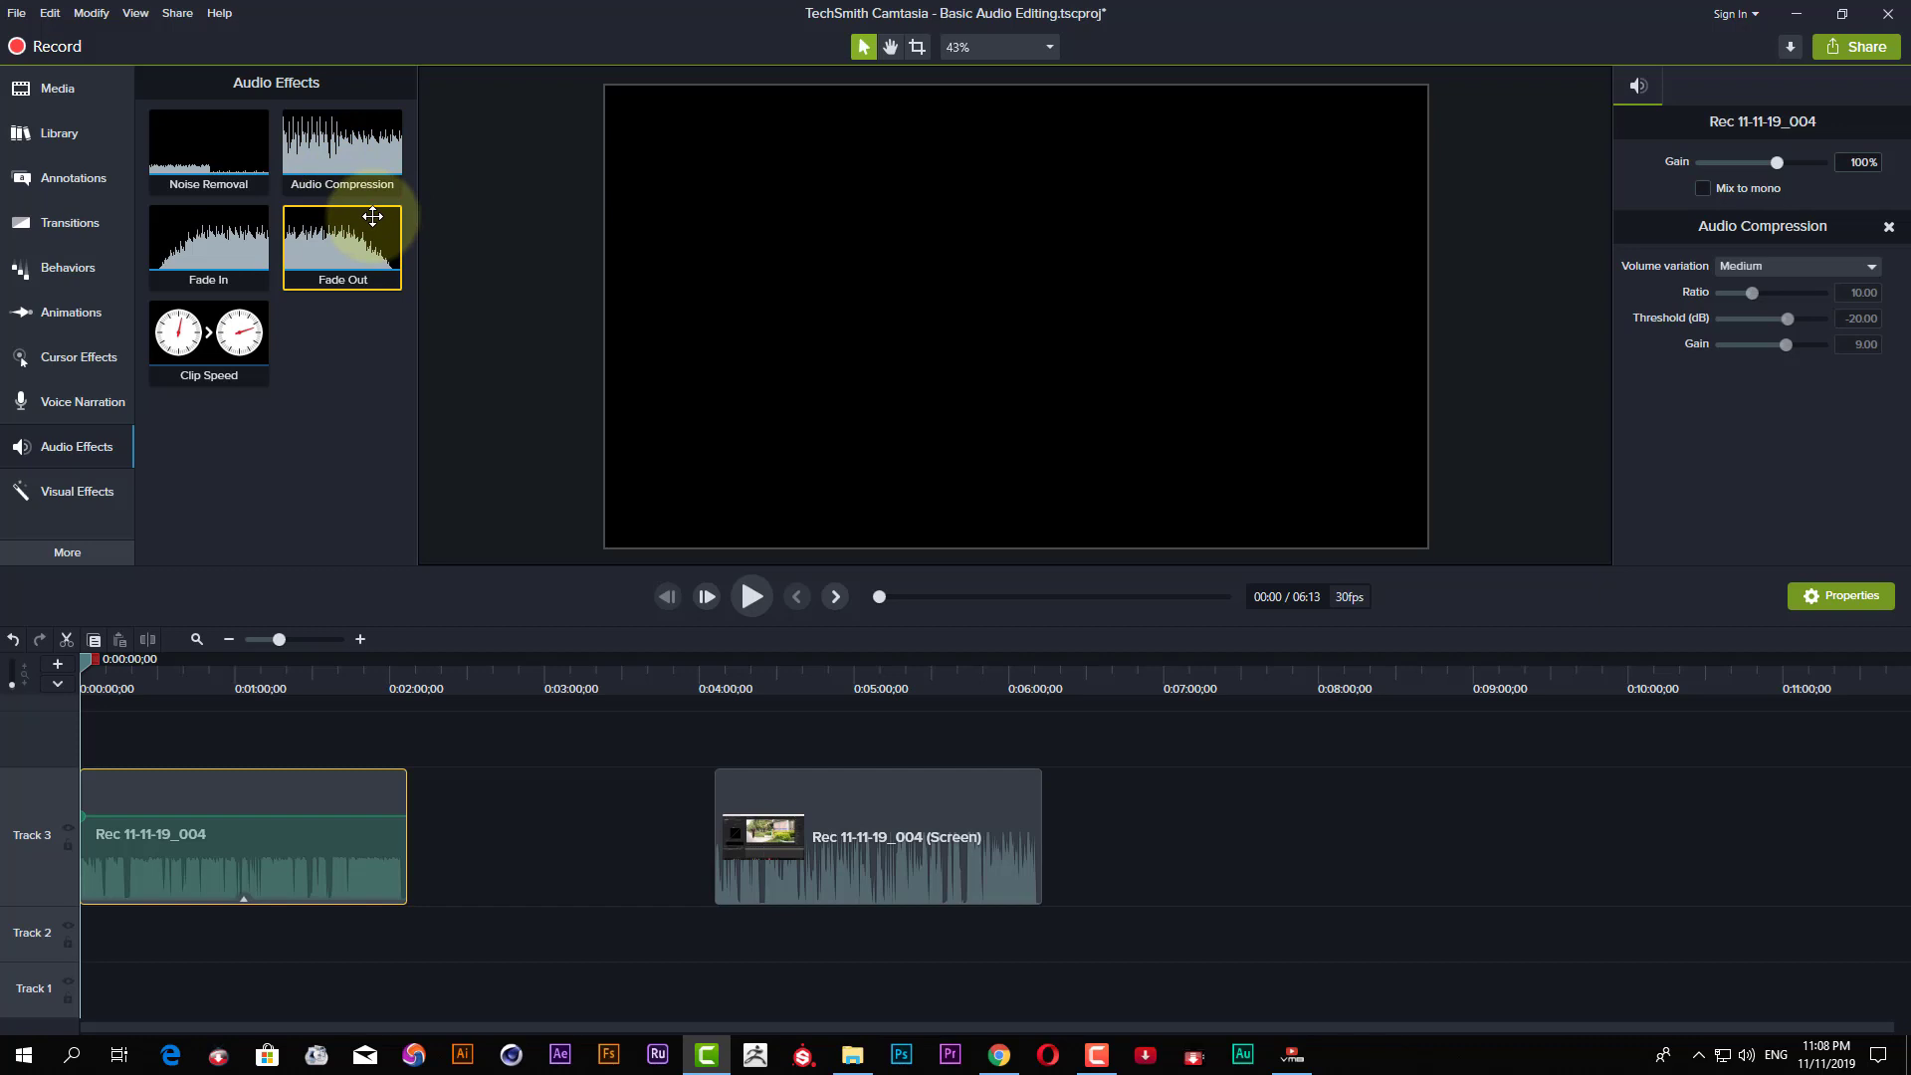
pyautogui.moveTo(358, 178); pyautogui.dragTo(157, 857)
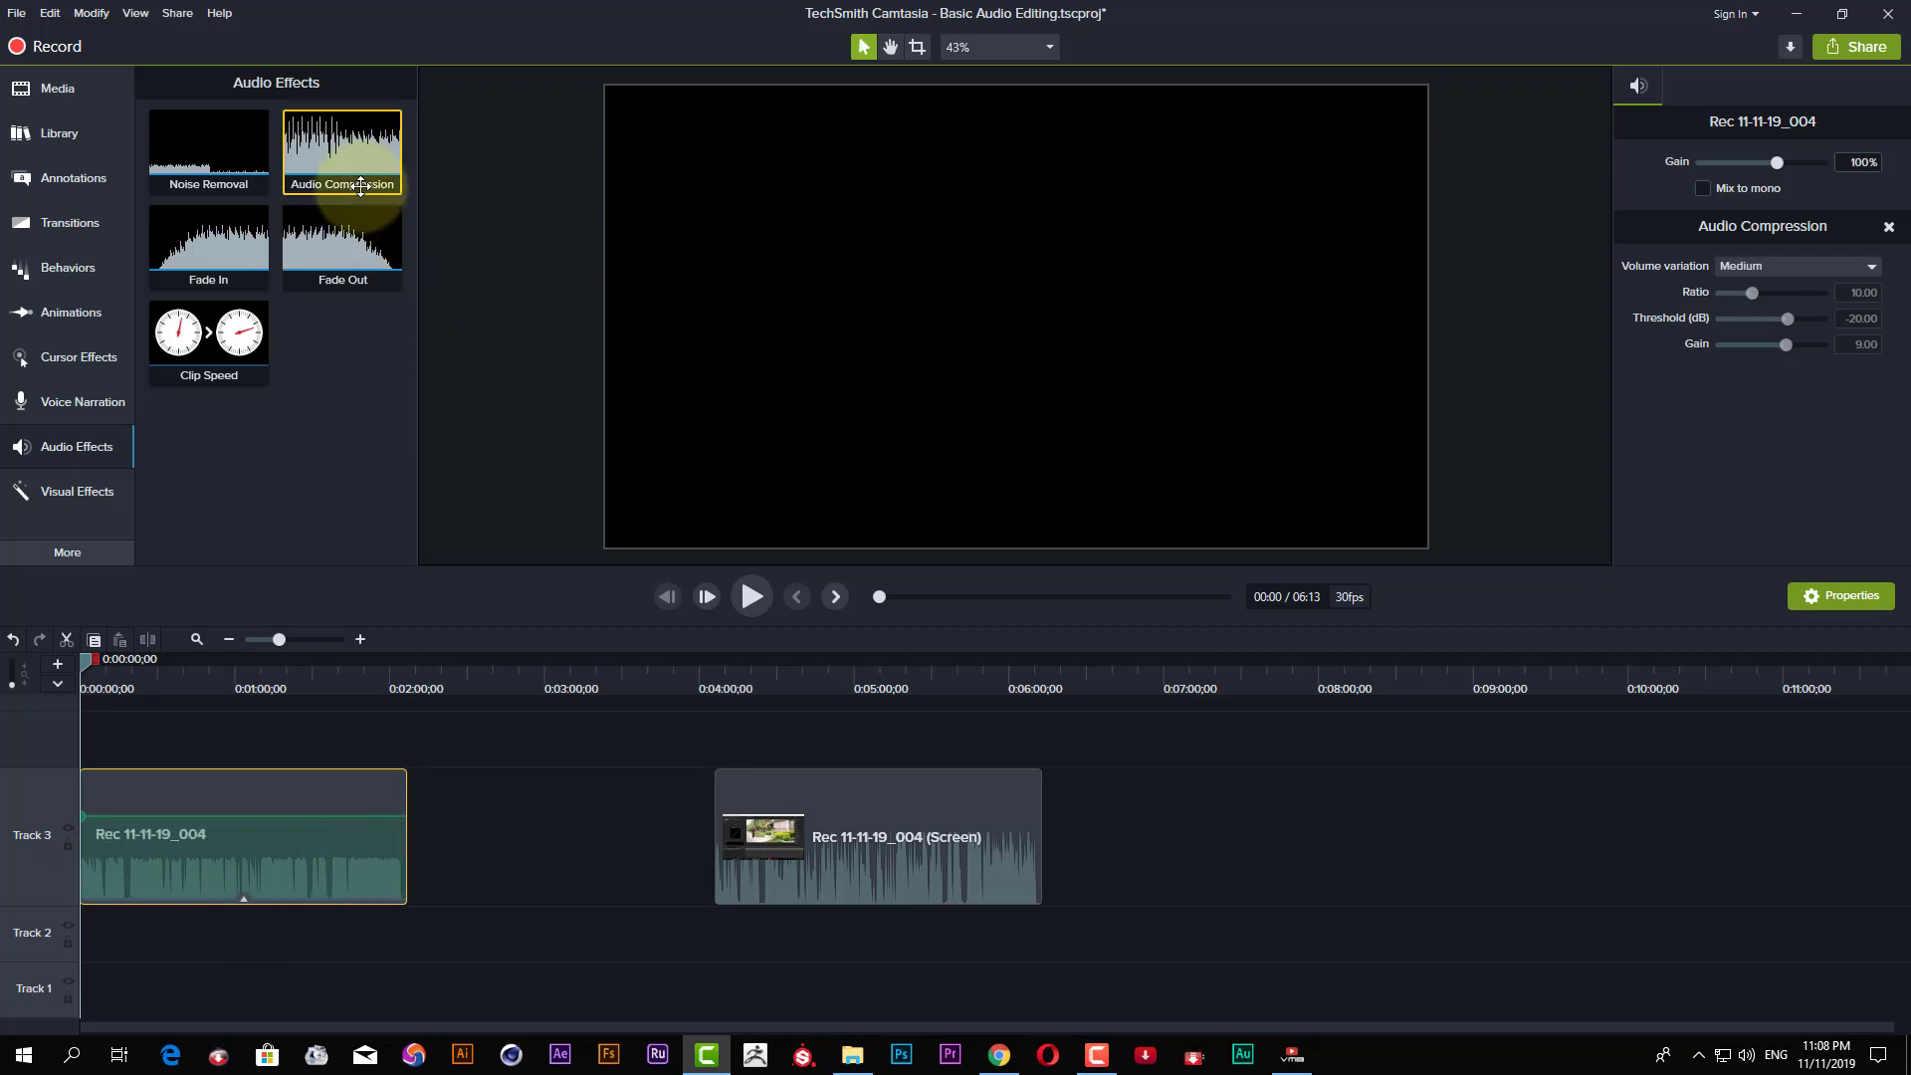
pyautogui.moveTo(325, 160); pyautogui.dragTo(910, 873)
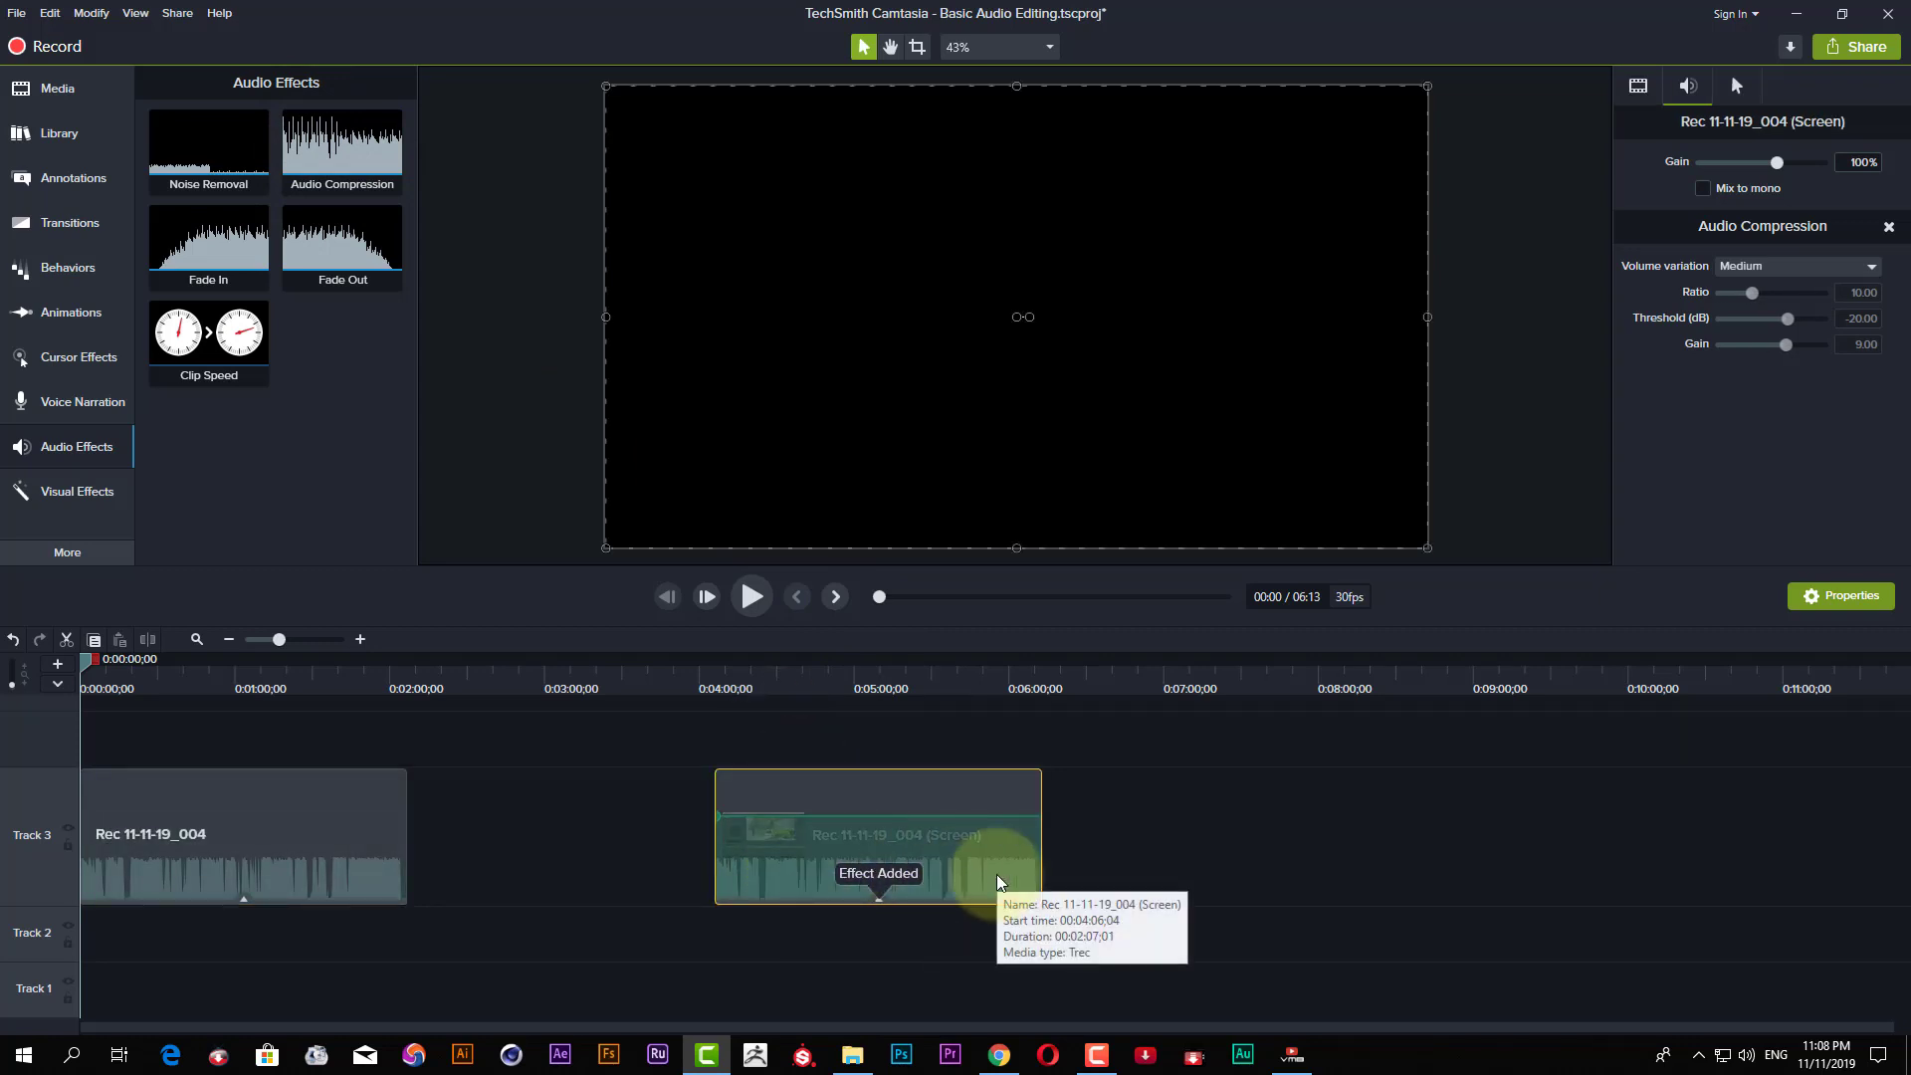
# Play the first few seconds of the compressed audio clip to check its sound.
pyautogui.click(312, 866)
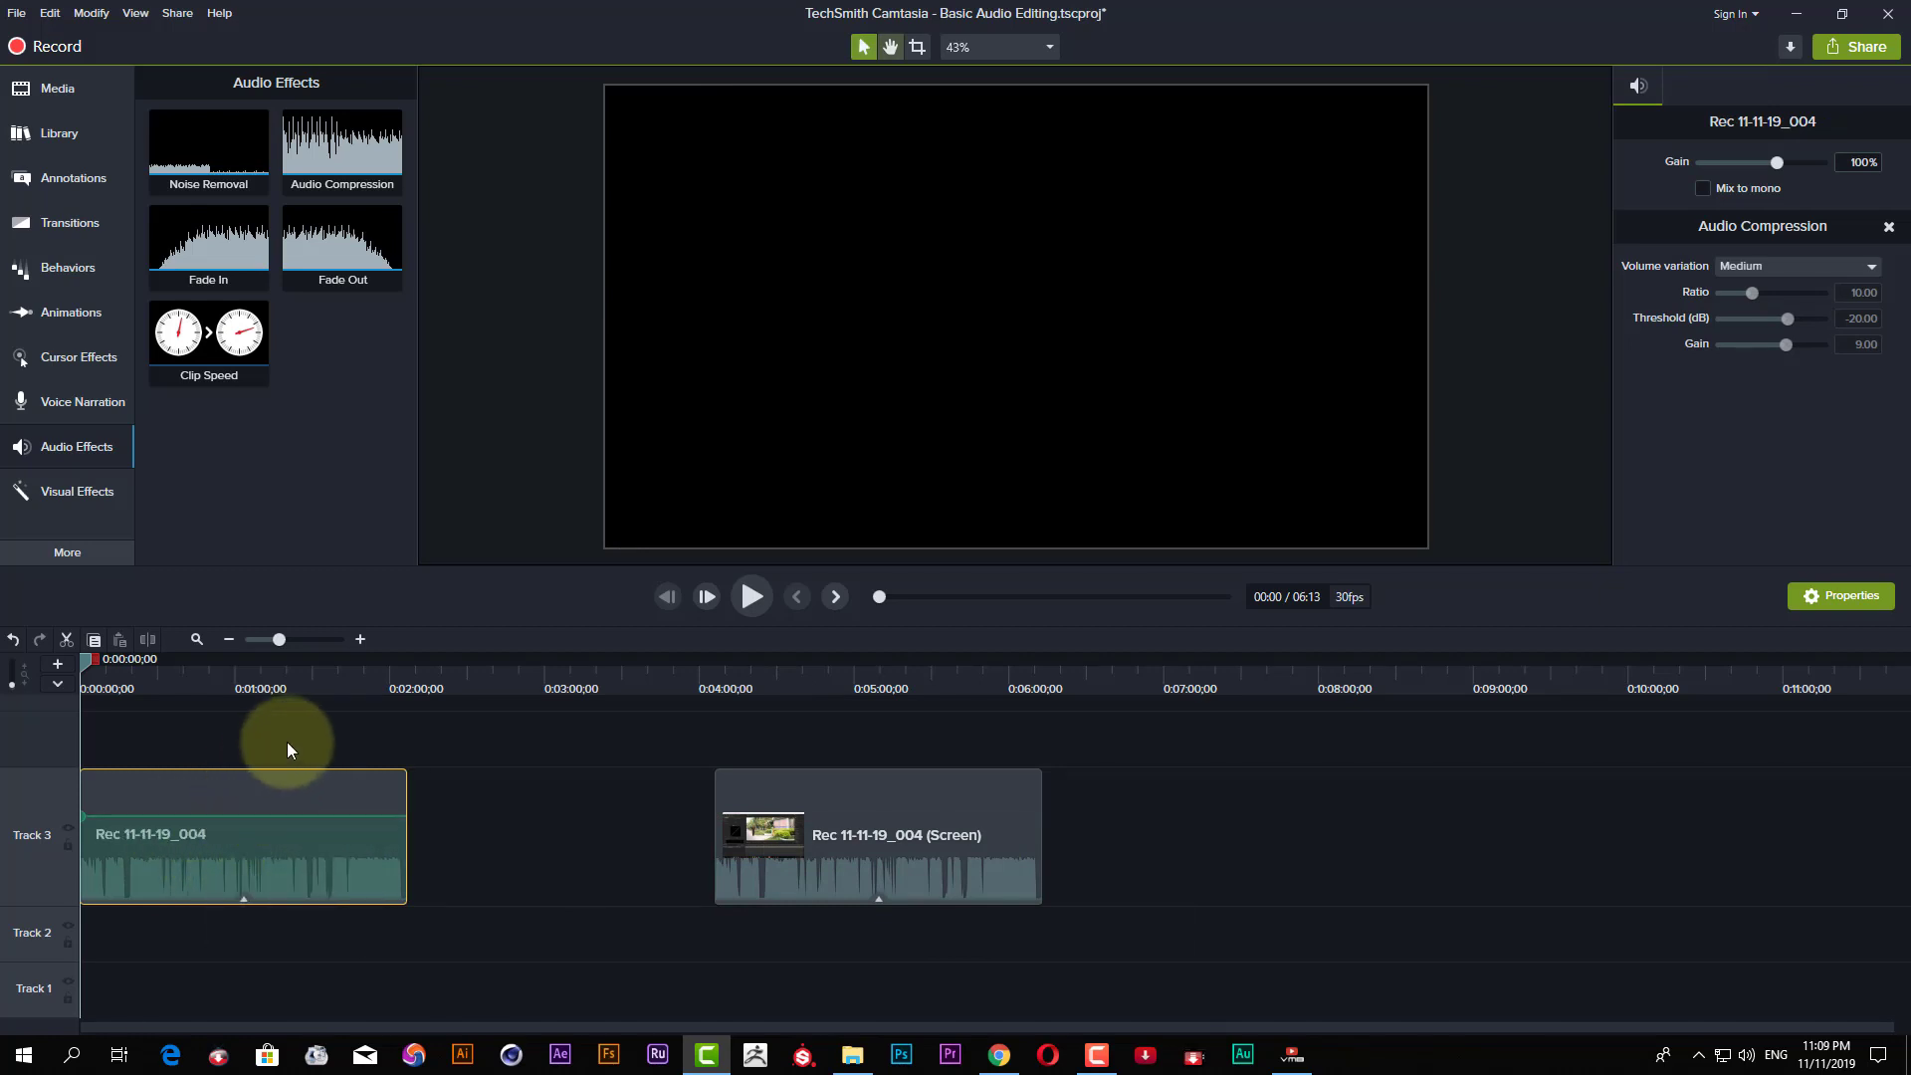
pyautogui.press('space')
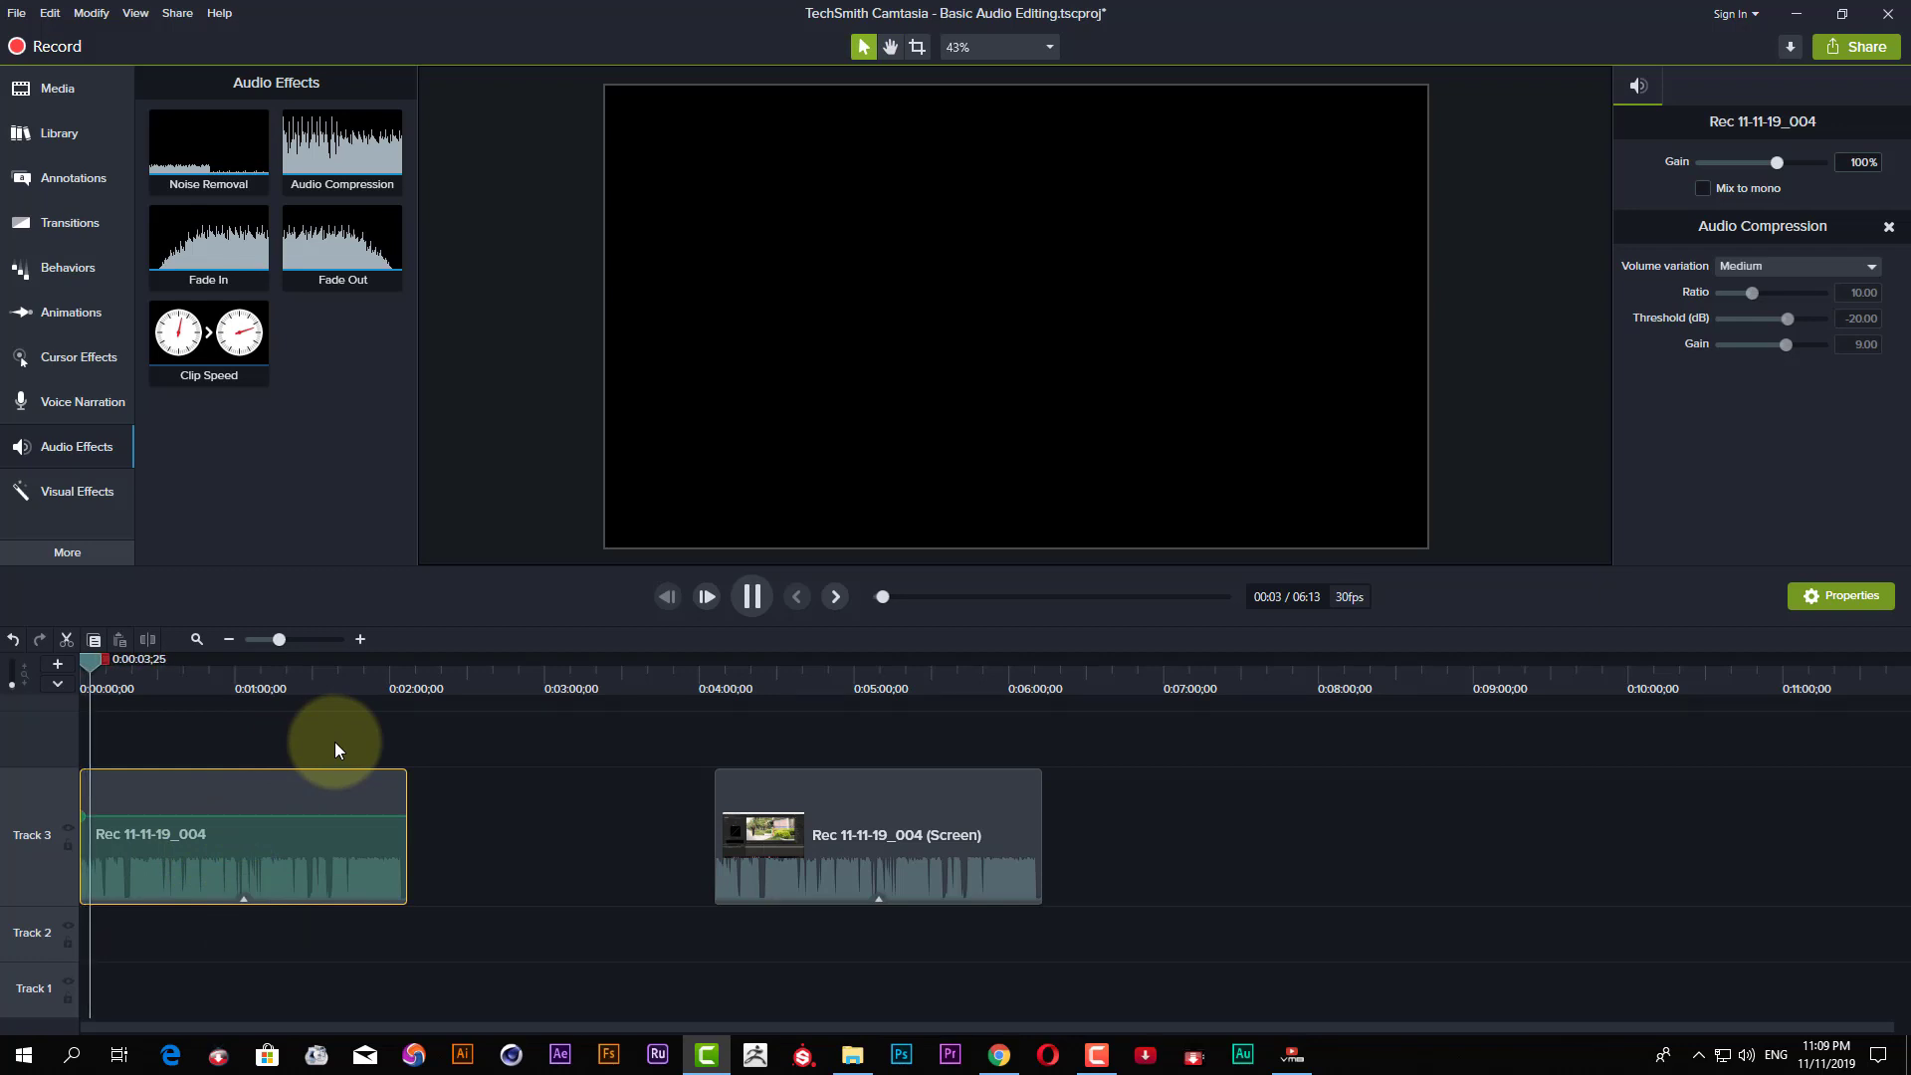
pyautogui.press('space')
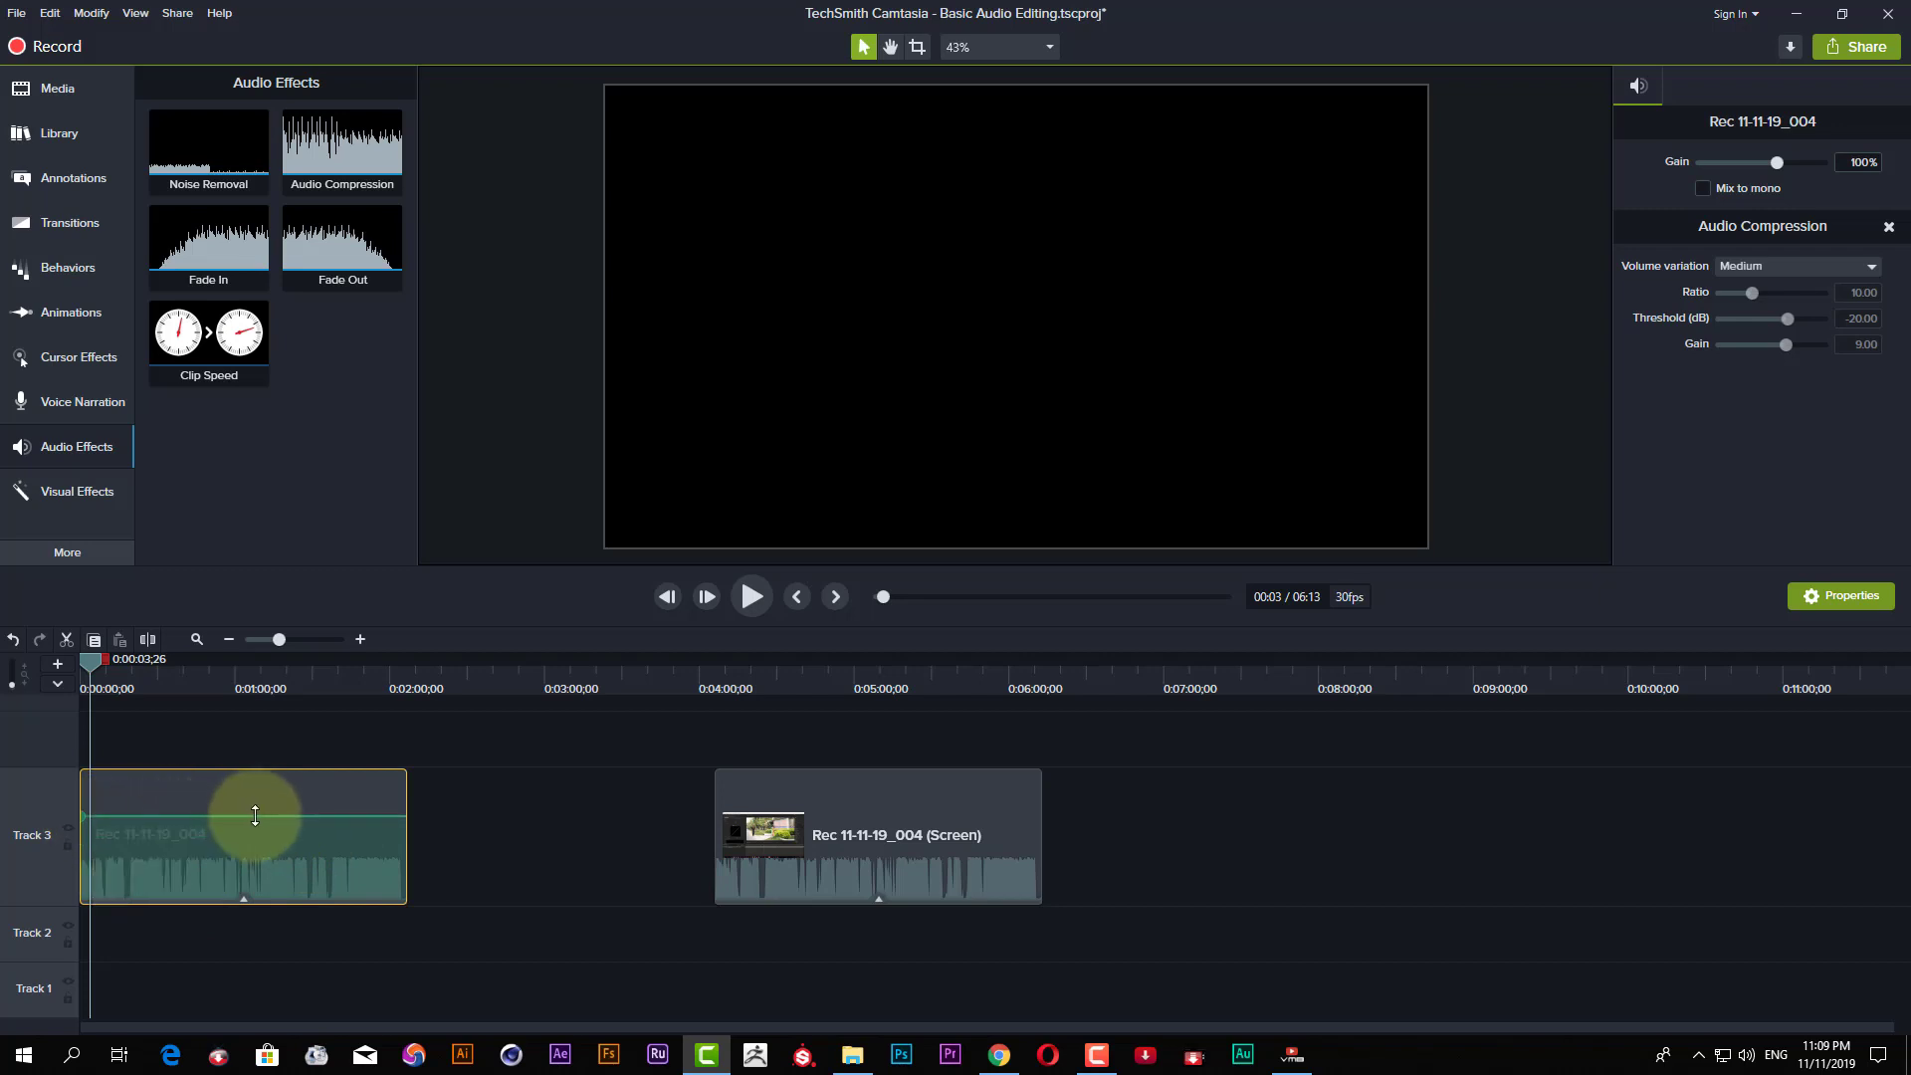
# Try the first audio clip's volume at its highest level during playback, and return it to the earlier level.
pyautogui.moveTo(255, 816); pyautogui.dragTo(294, 748)
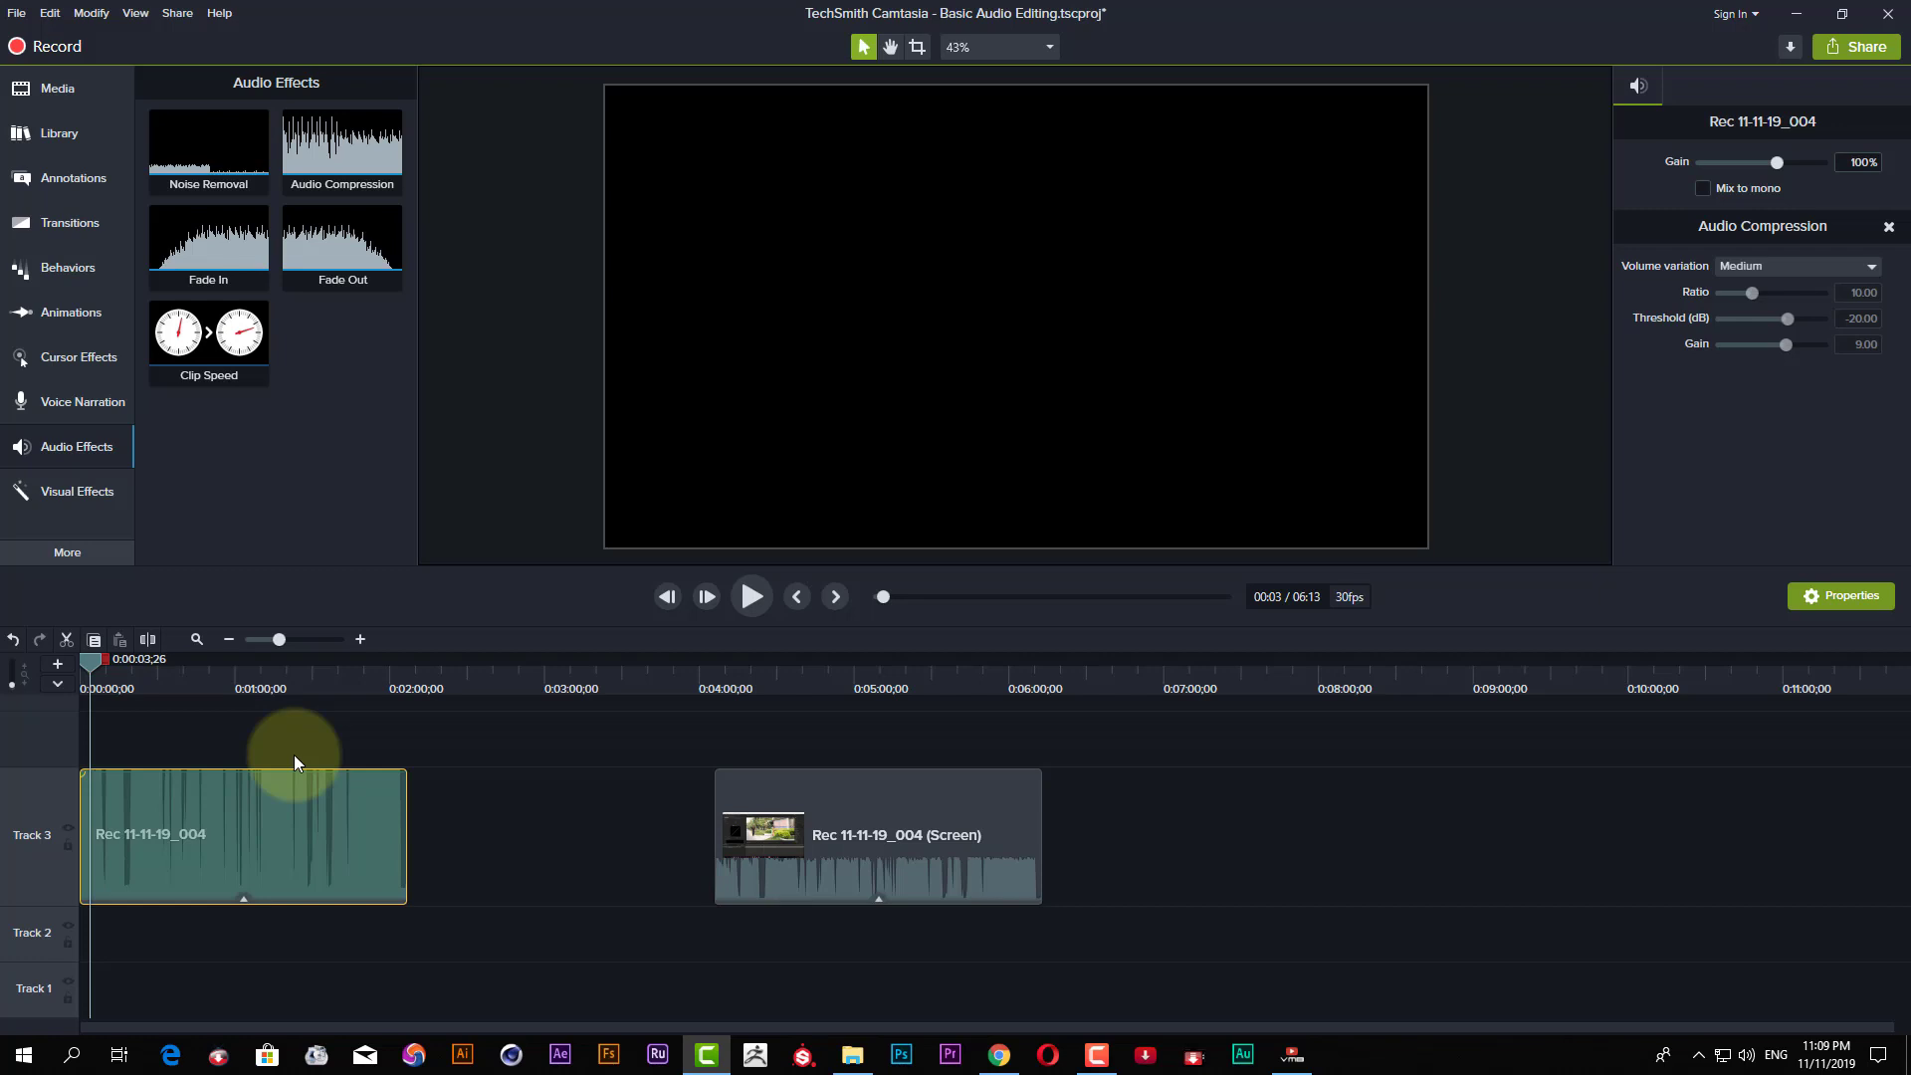
pyautogui.press('space')
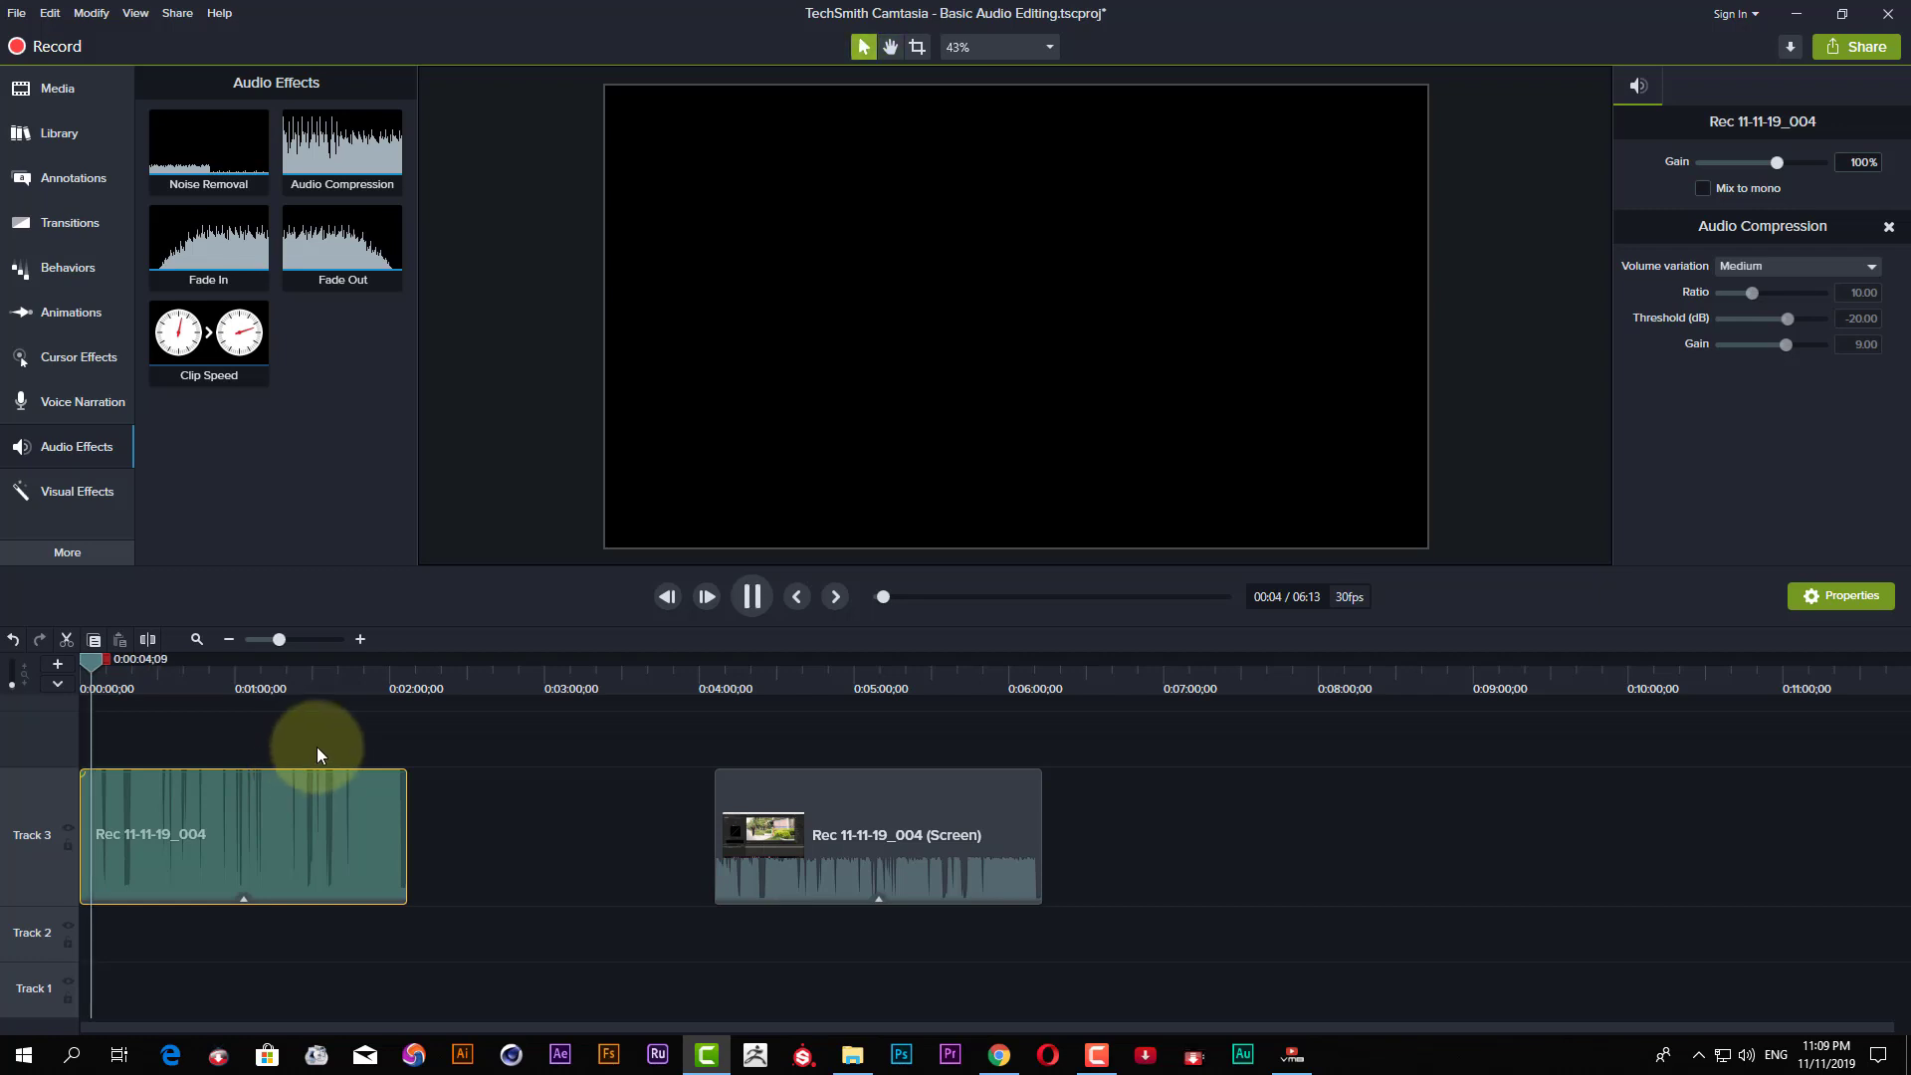
pyautogui.press('space')
pyautogui.press('space')
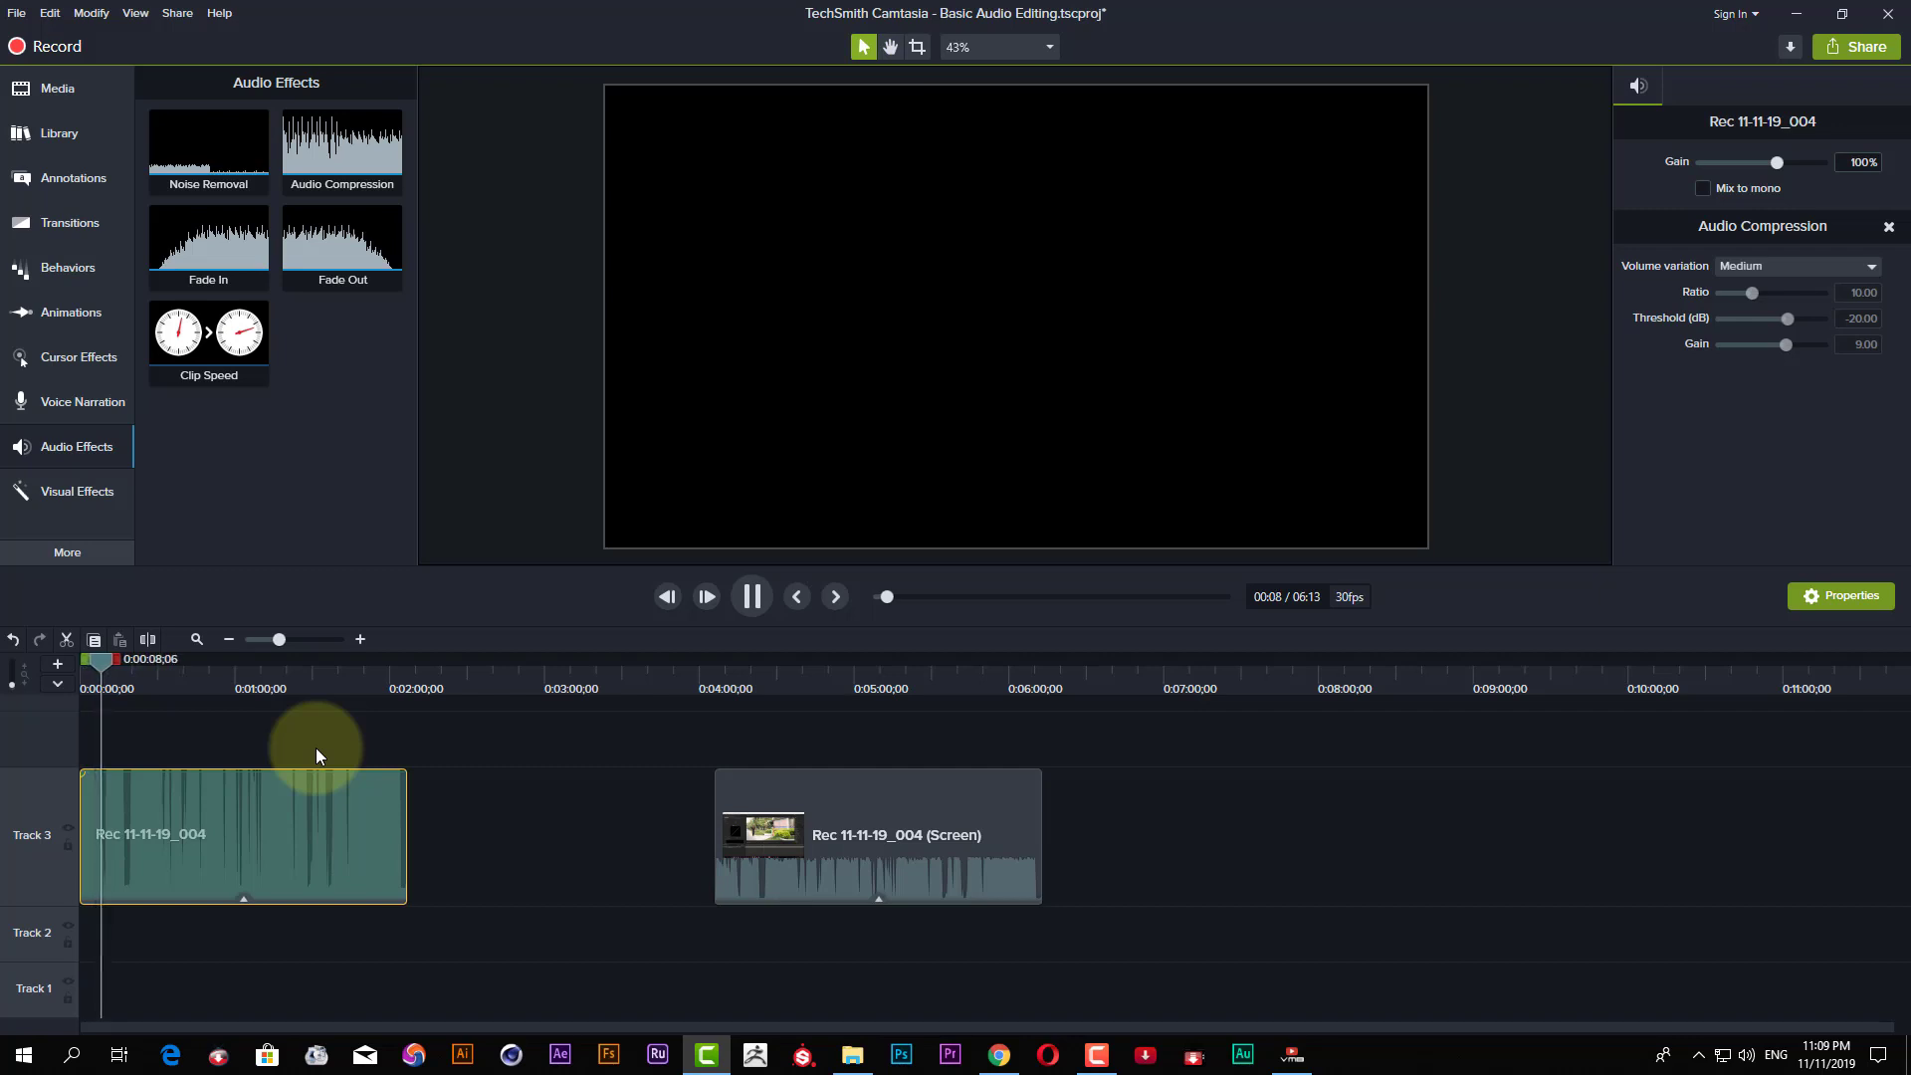
pyautogui.press('space')
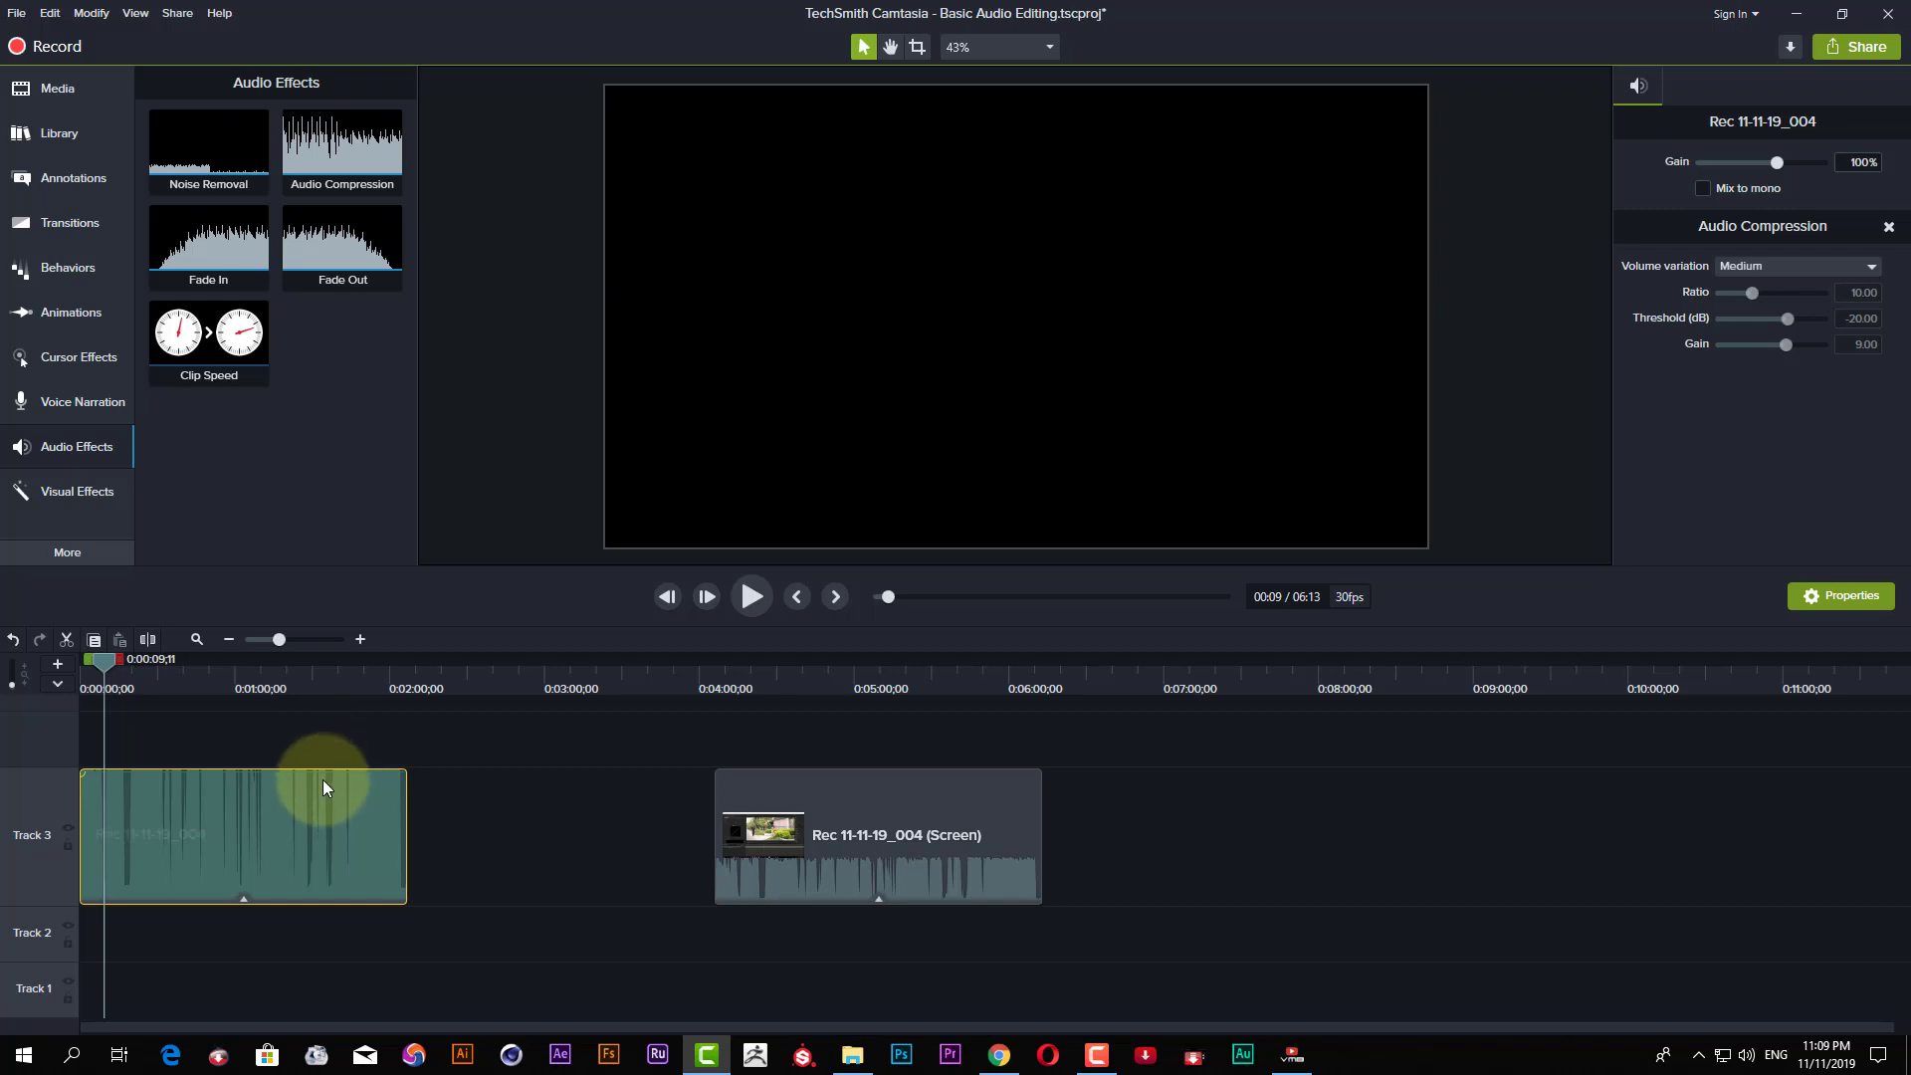
pyautogui.moveTo(323, 780); pyautogui.dragTo(336, 816)
# Raise the audio level of the screen recording copy on Track 3 slightly.
pyautogui.click(832, 848)
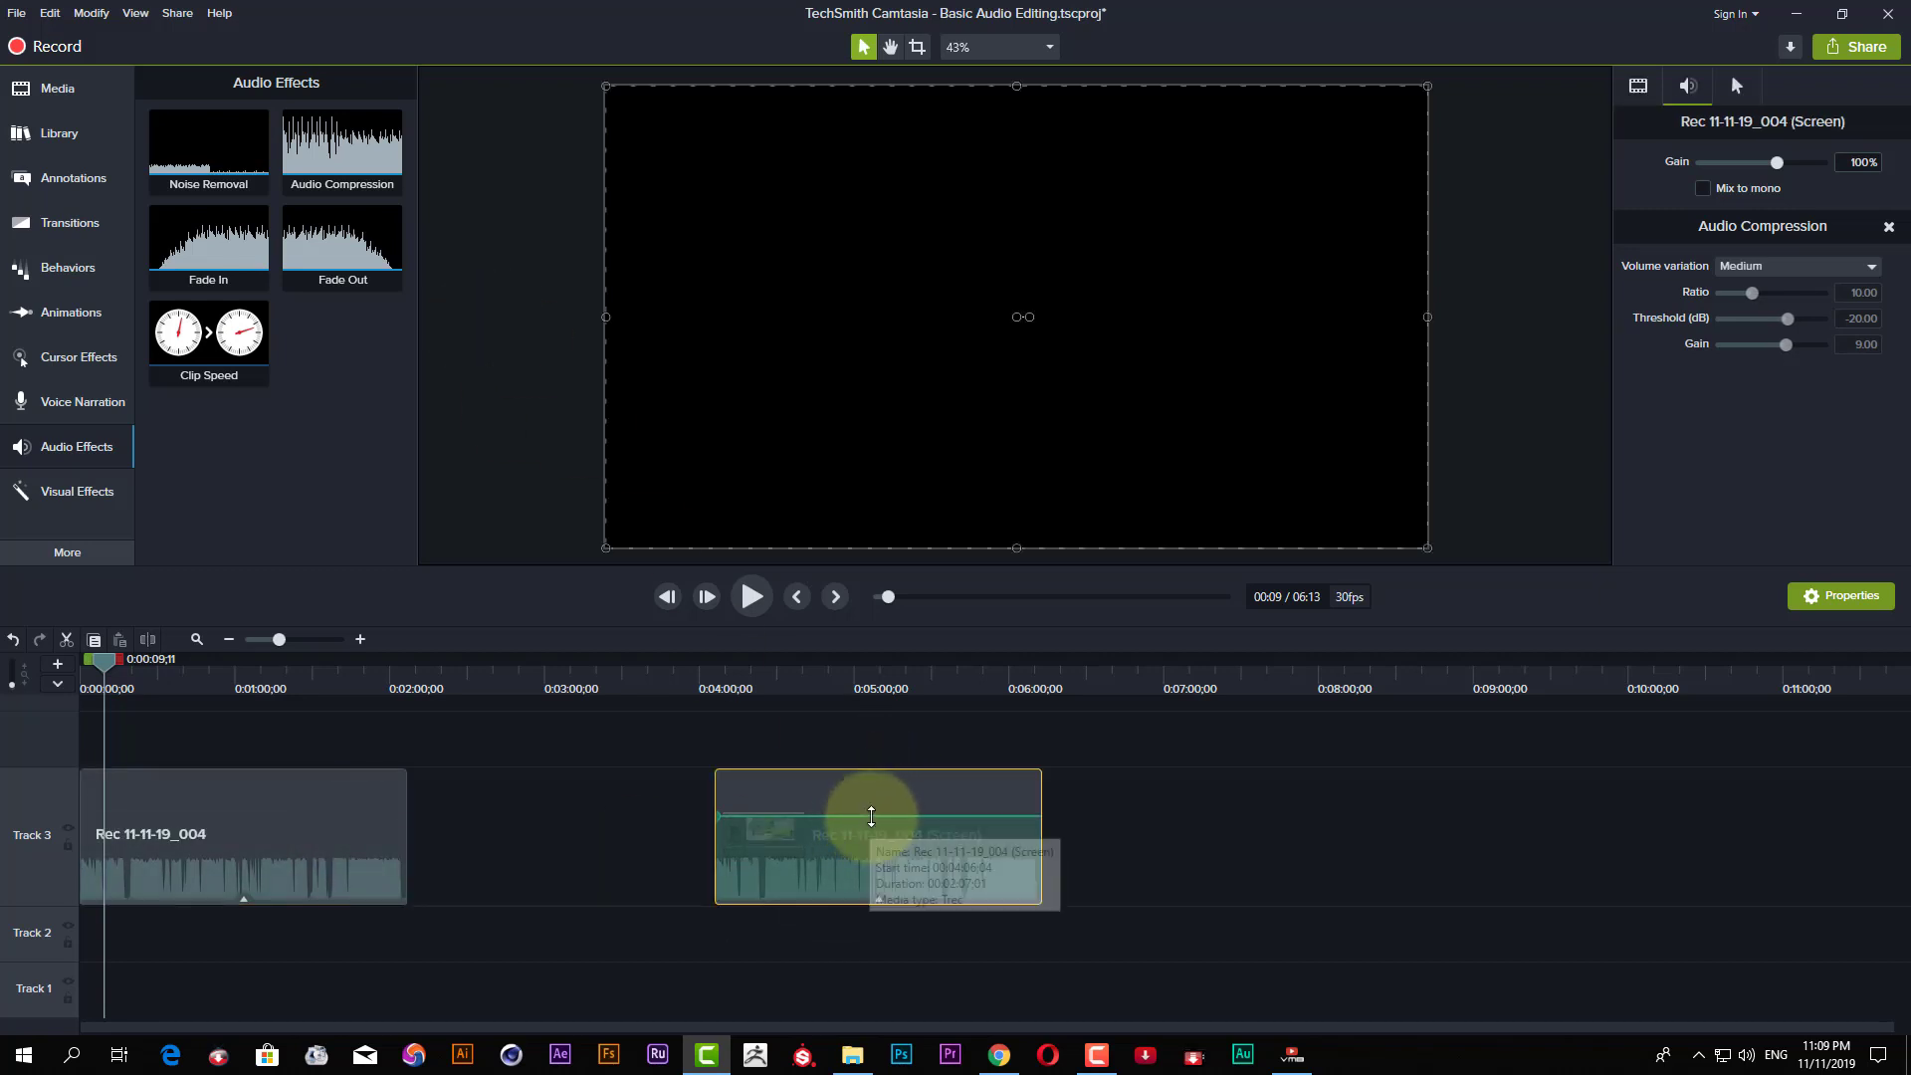
pyautogui.moveTo(871, 816)
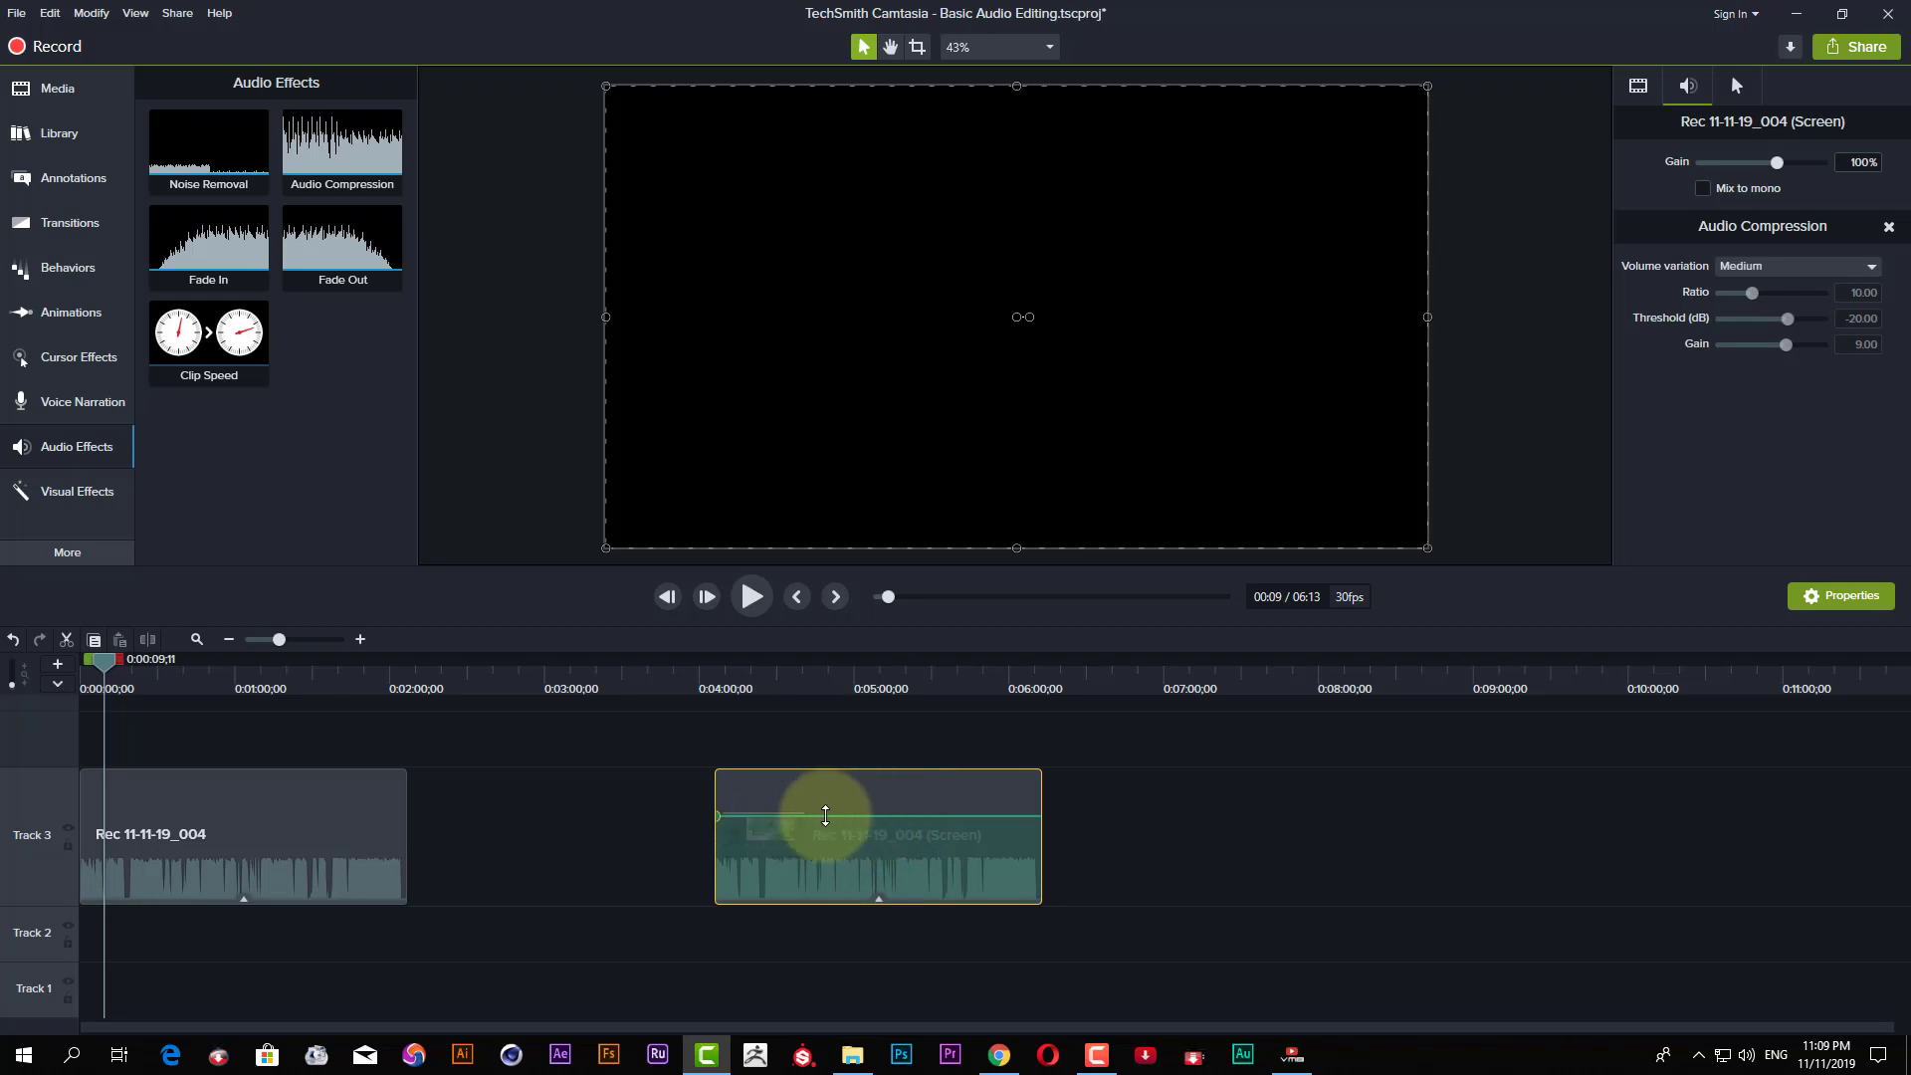
pyautogui.moveTo(823, 815); pyautogui.dragTo(936, 814)
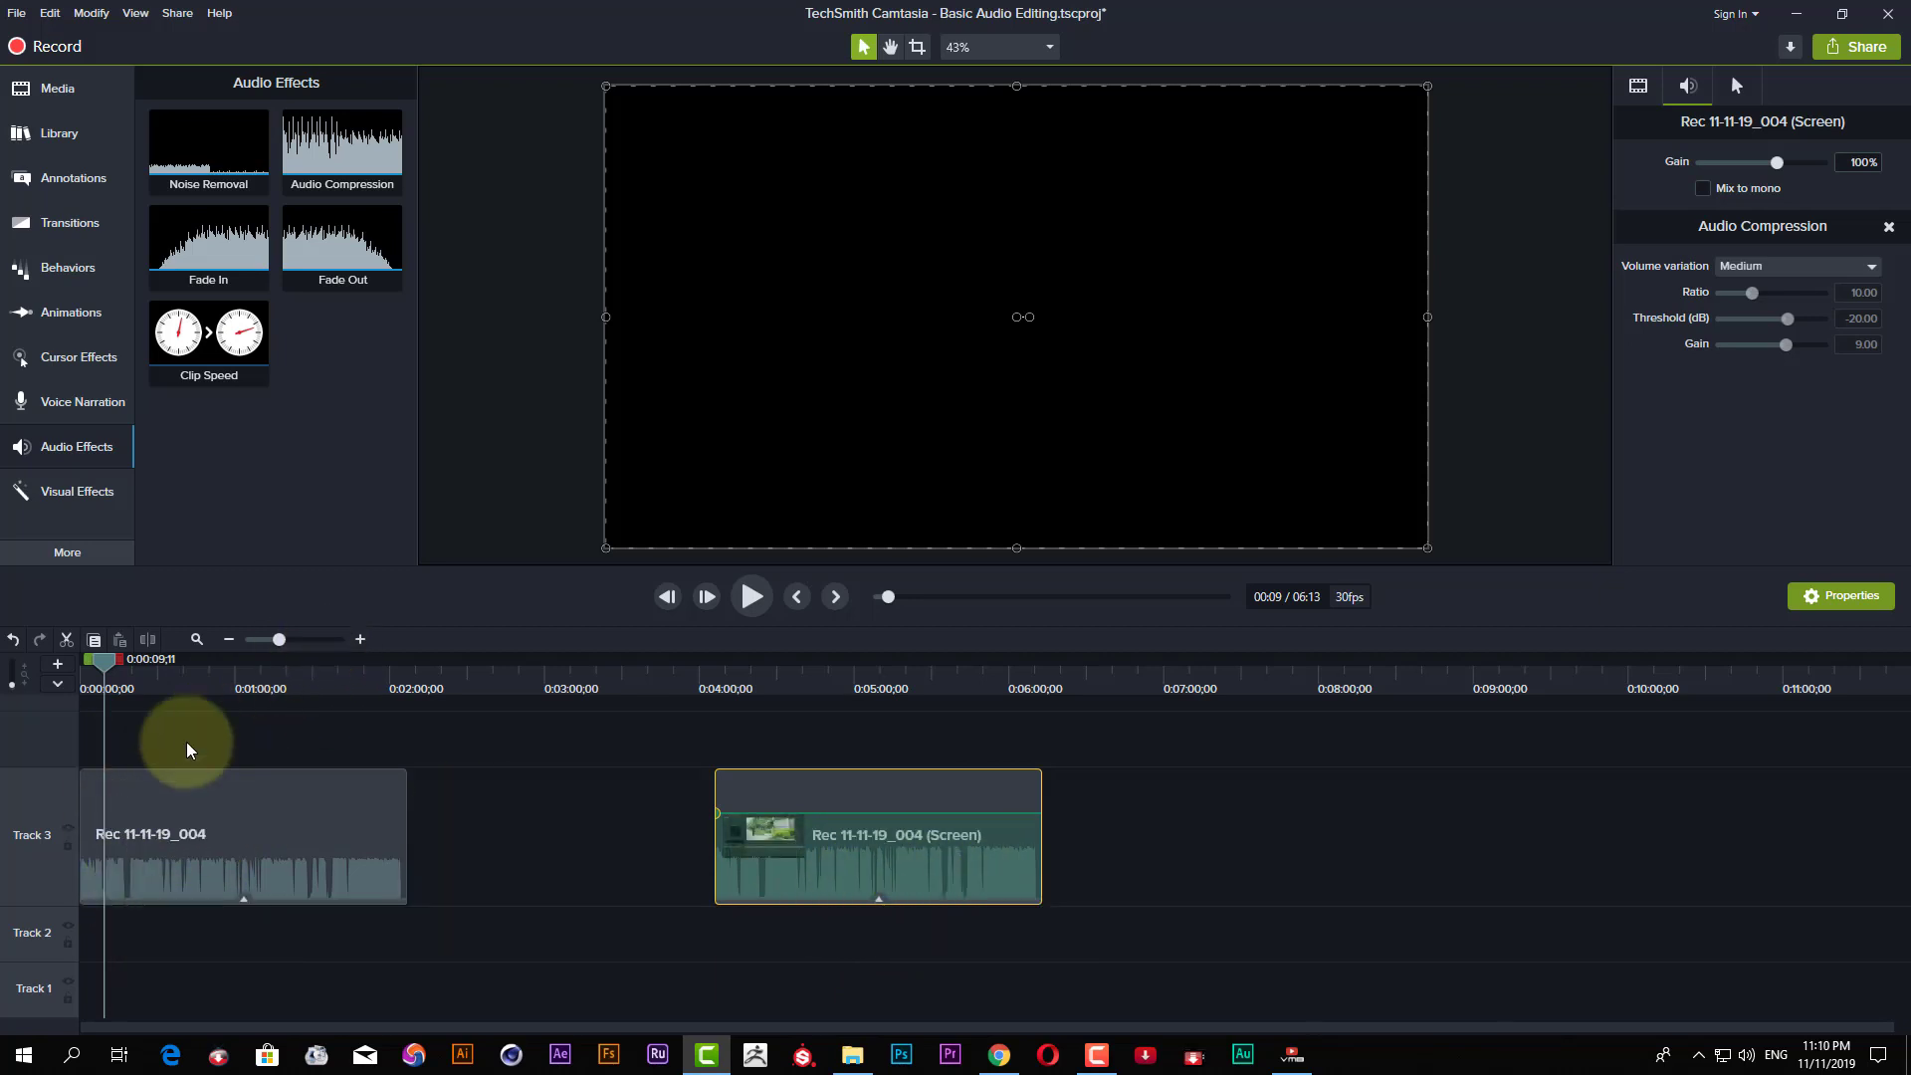
# Listen for background noise in the silent gap between about 17 and 19 seconds of the first audio clip.
pyautogui.click(132, 676)
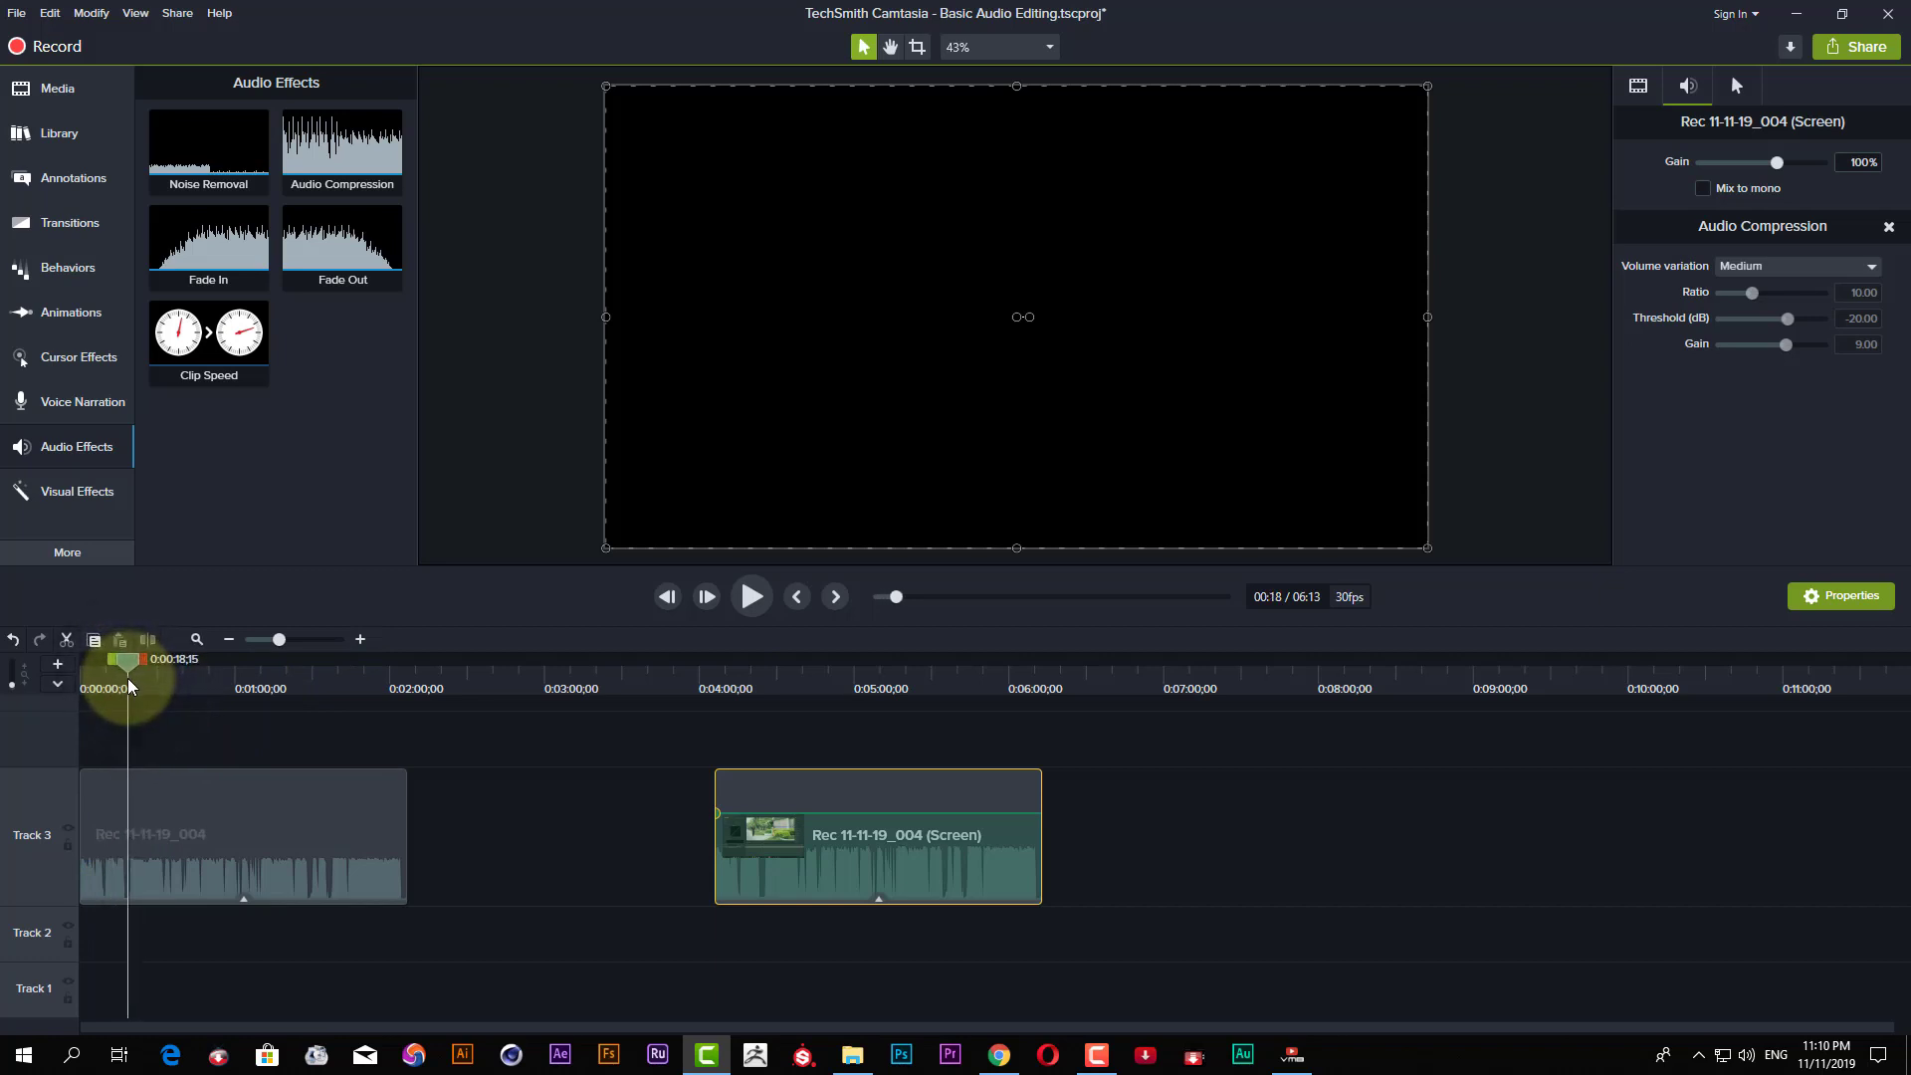
pyautogui.click(326, 641)
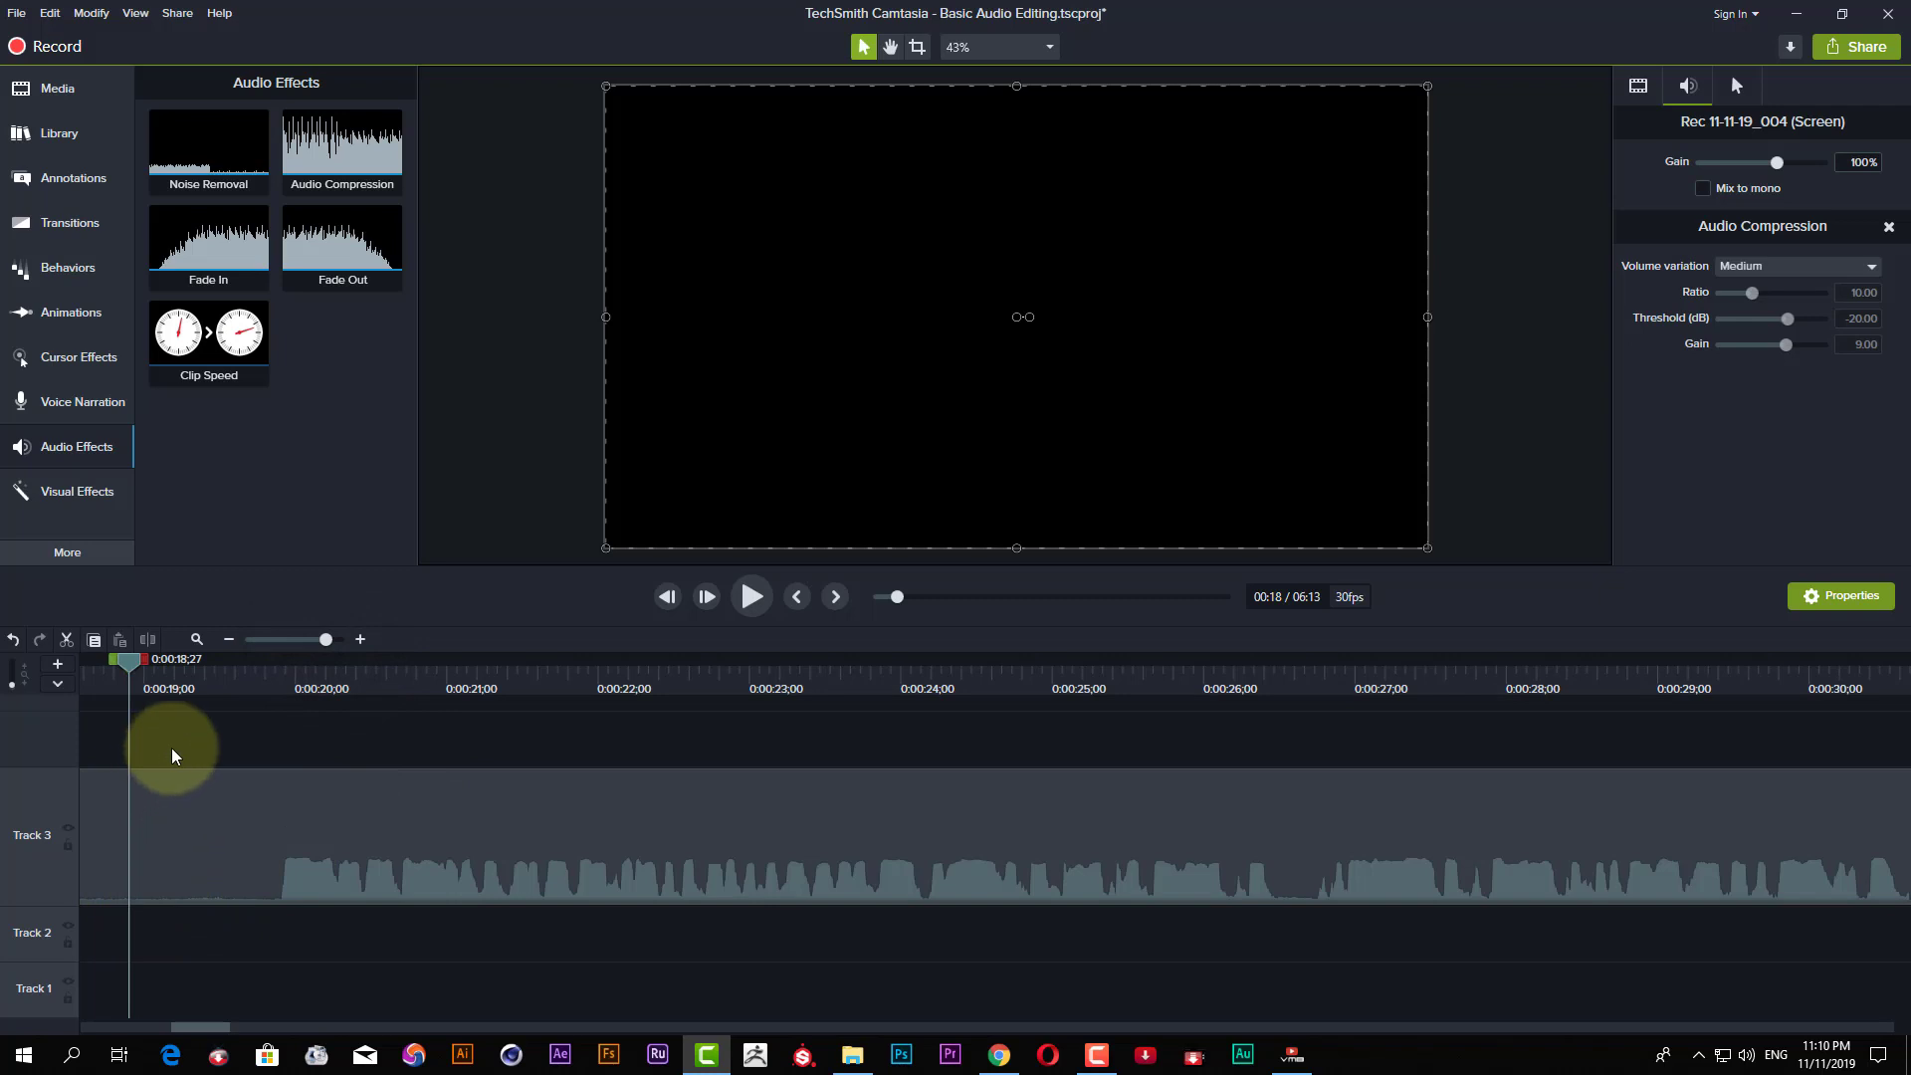
pyautogui.press('space')
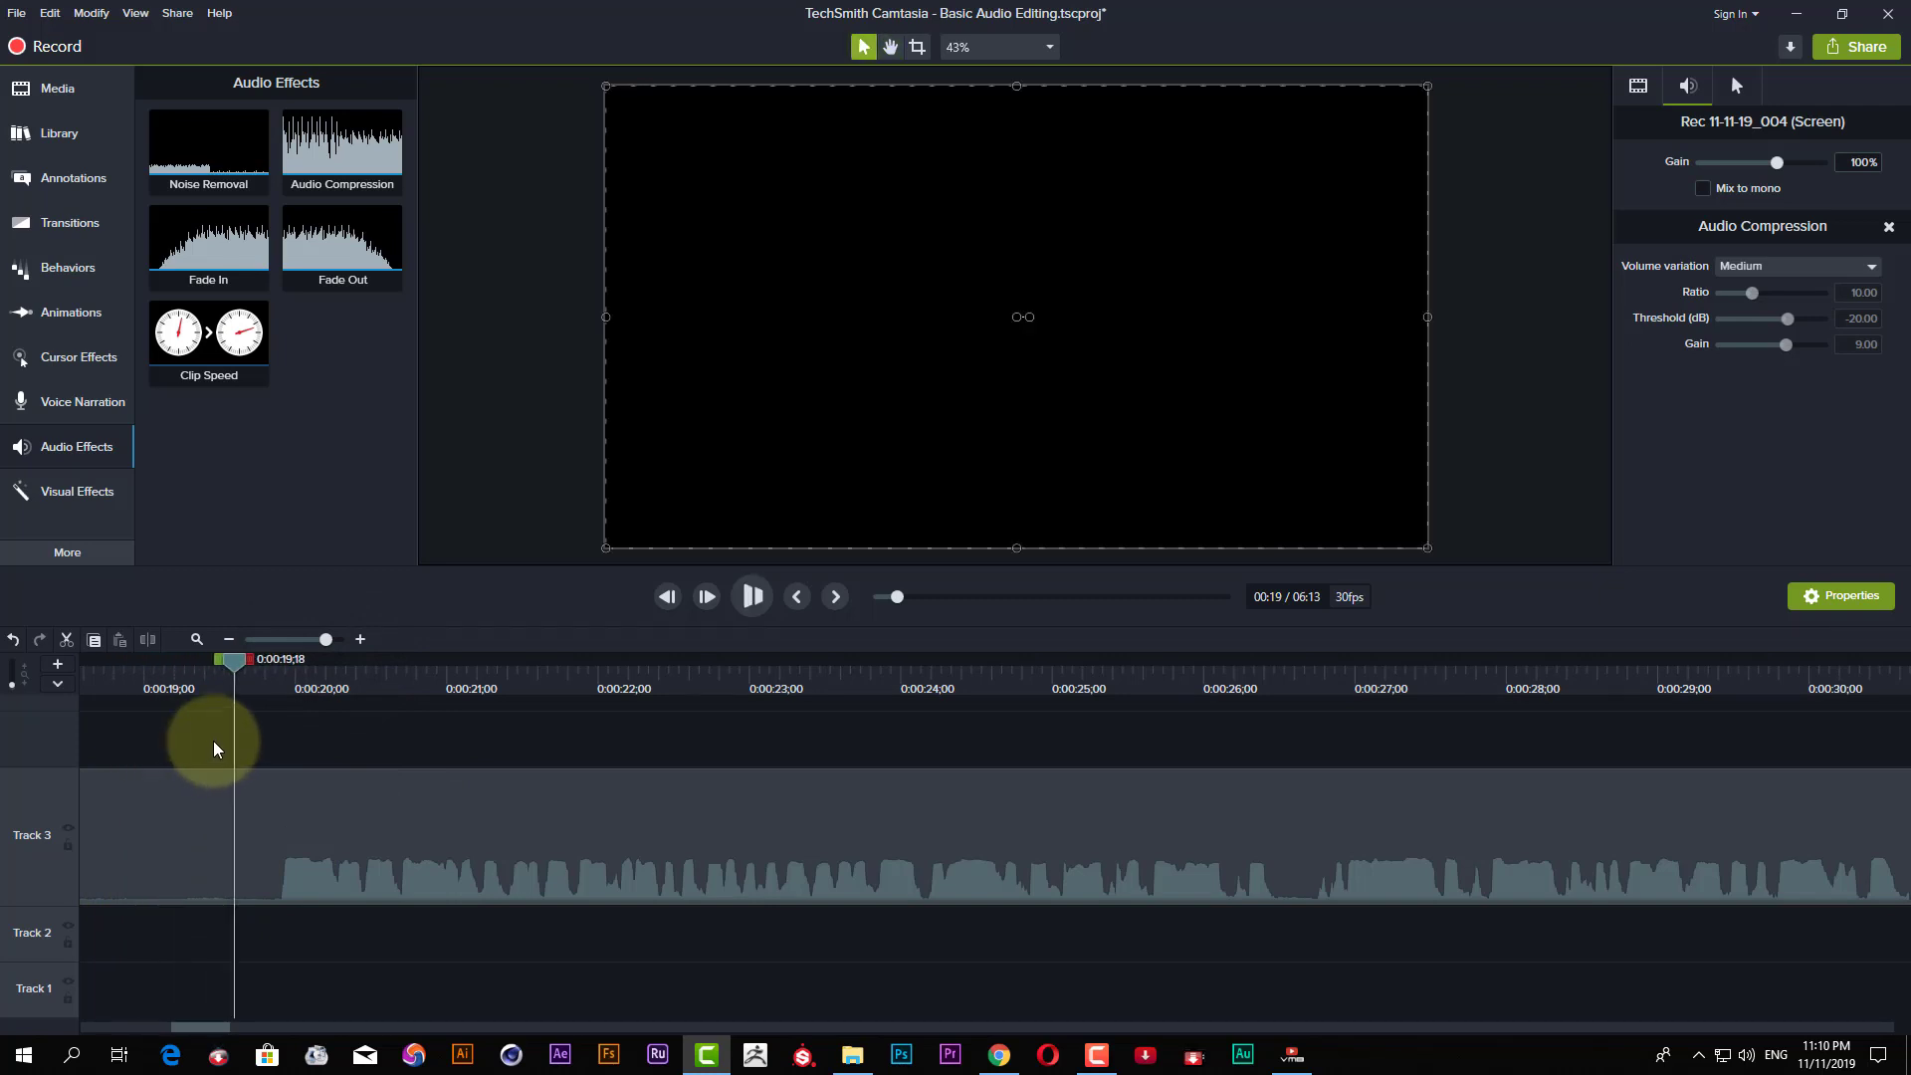
pyautogui.press('space')
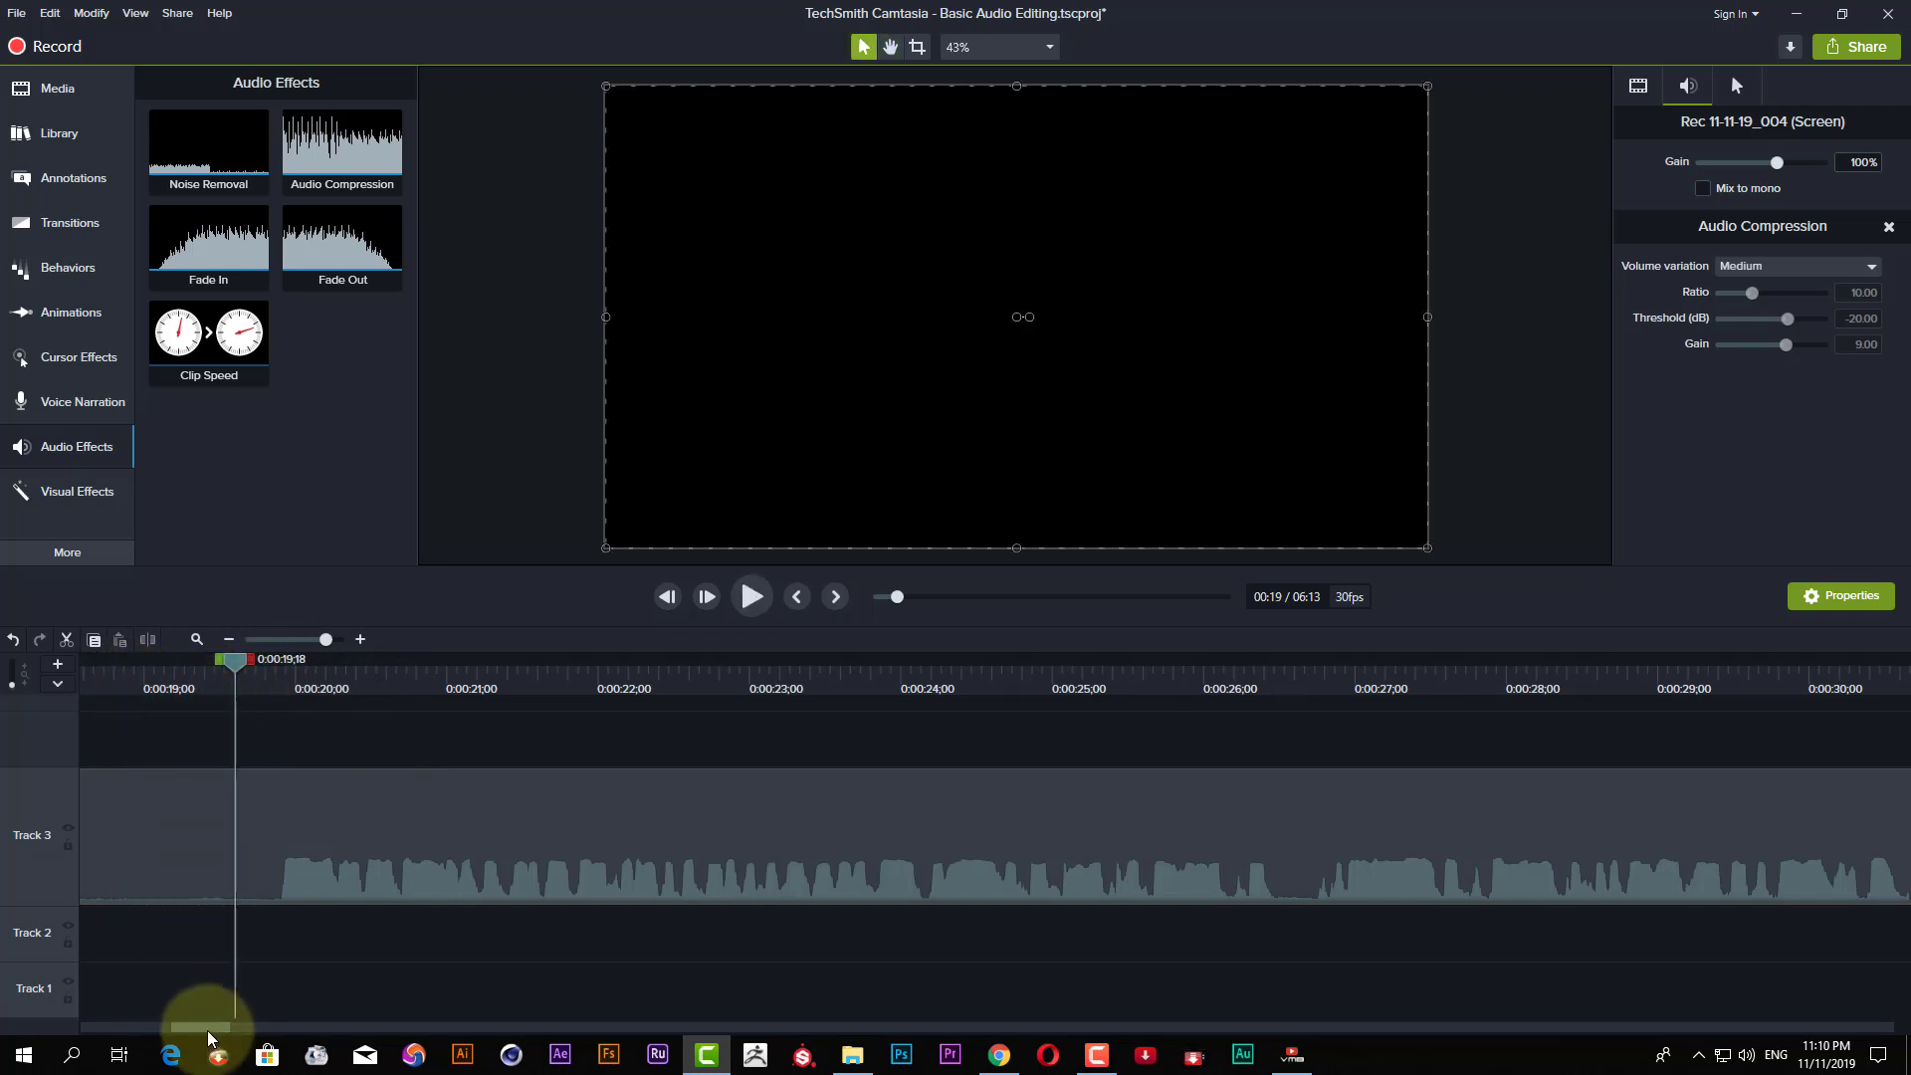
pyautogui.moveTo(207, 1030); pyautogui.dragTo(195, 1030)
pyautogui.click(227, 684)
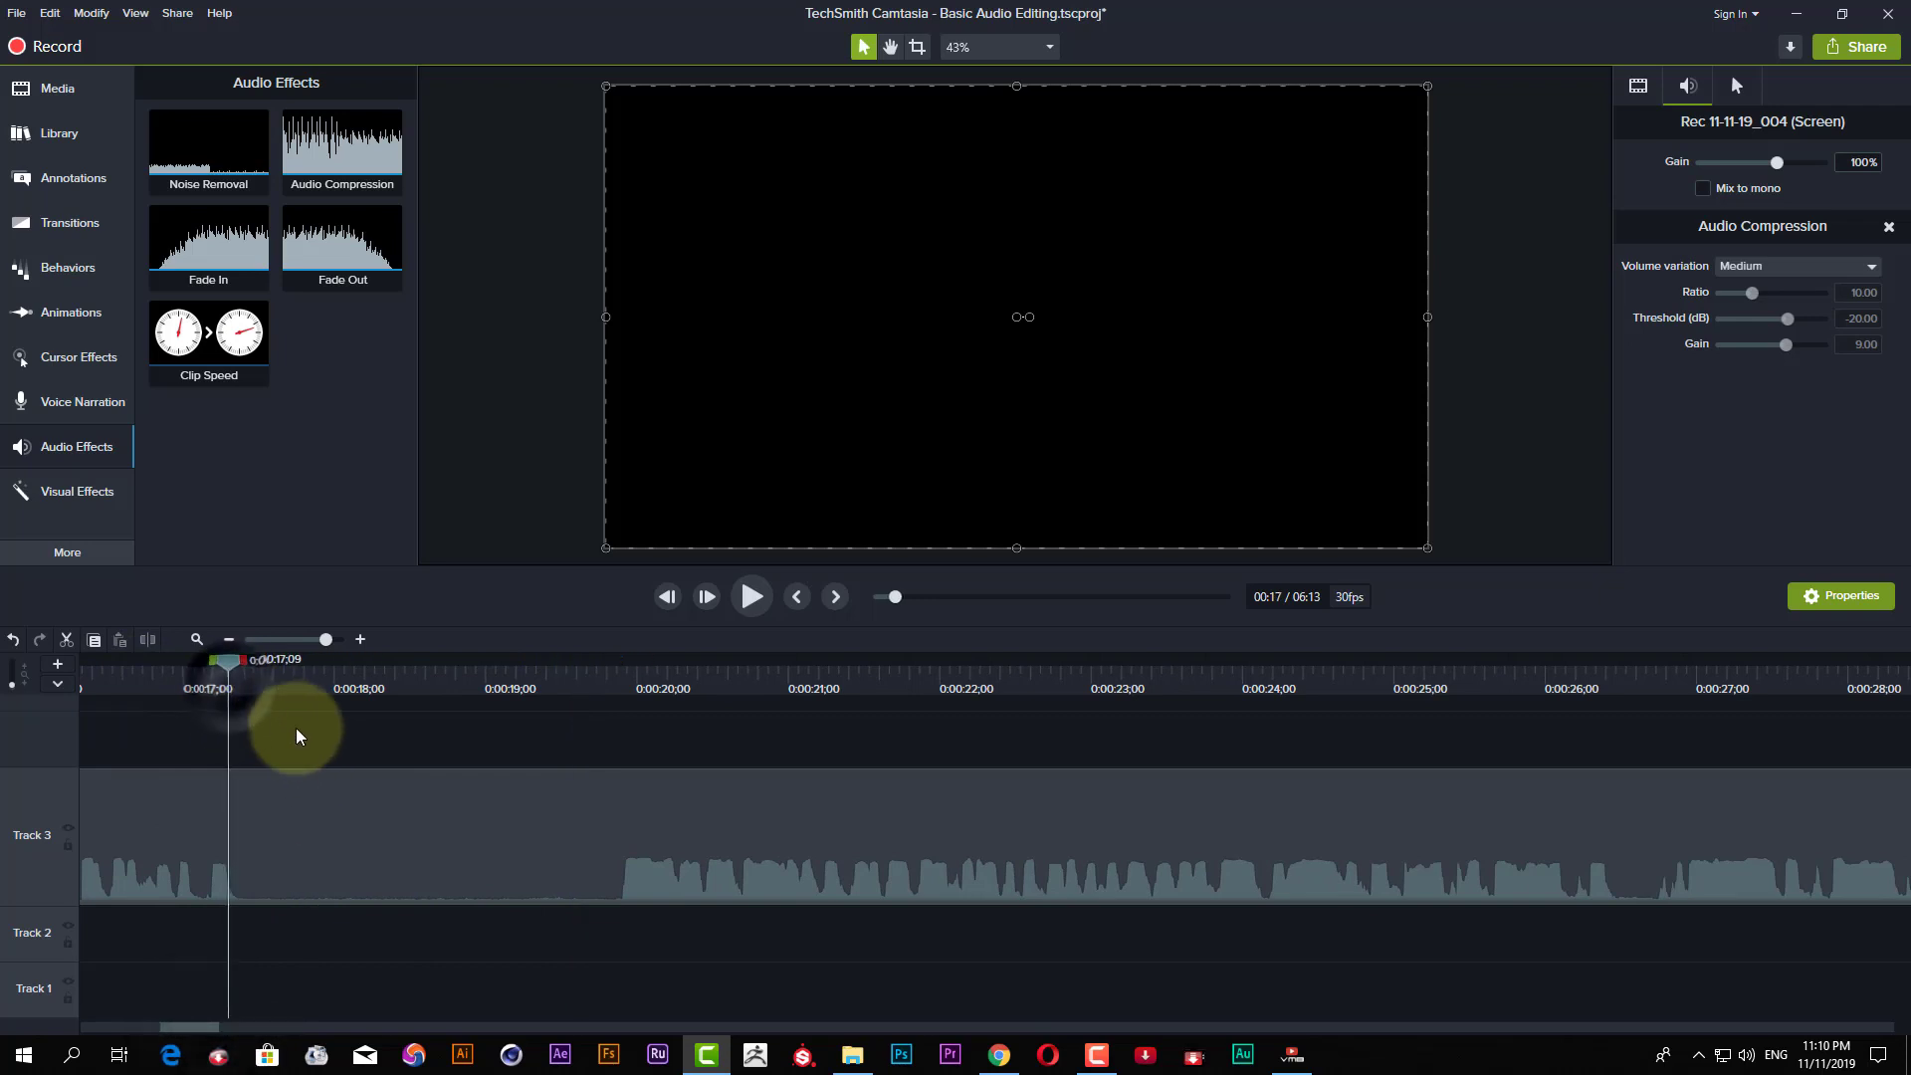
pyautogui.press('space')
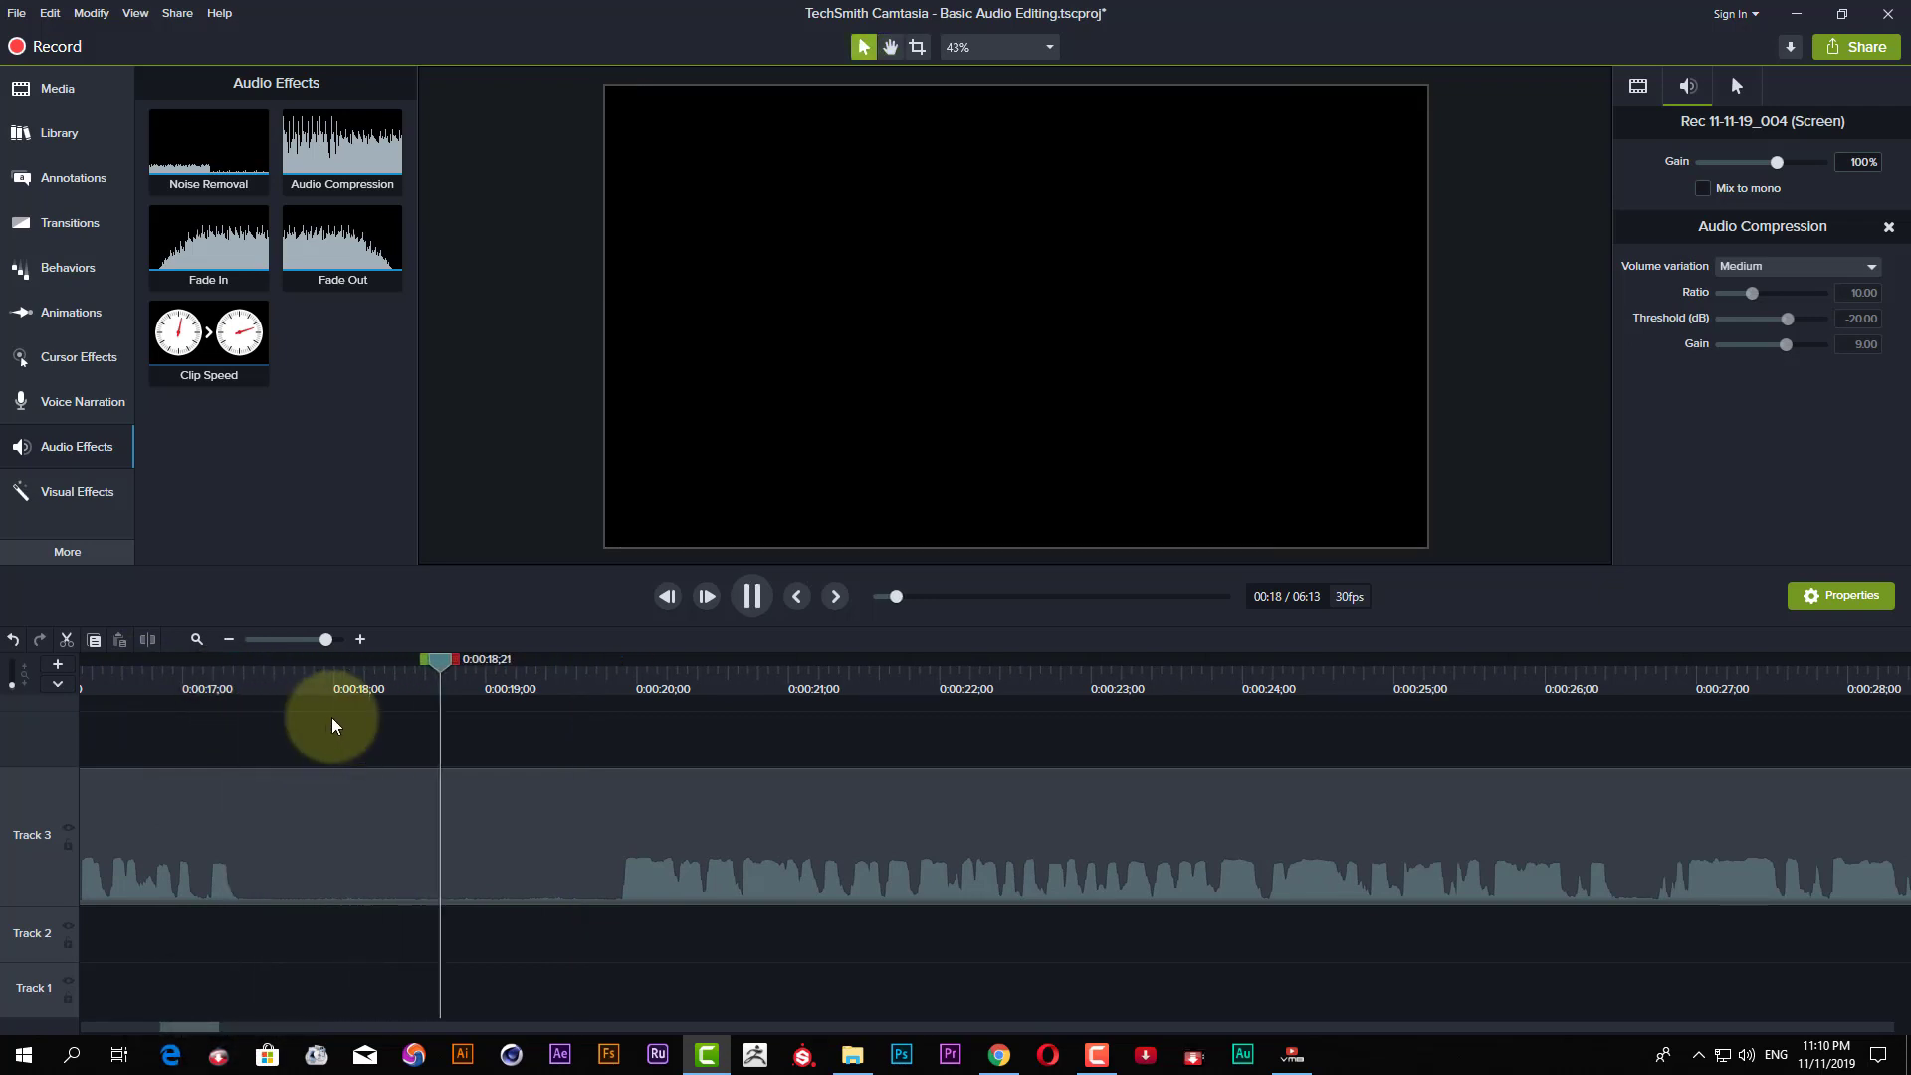
pyautogui.press('space')
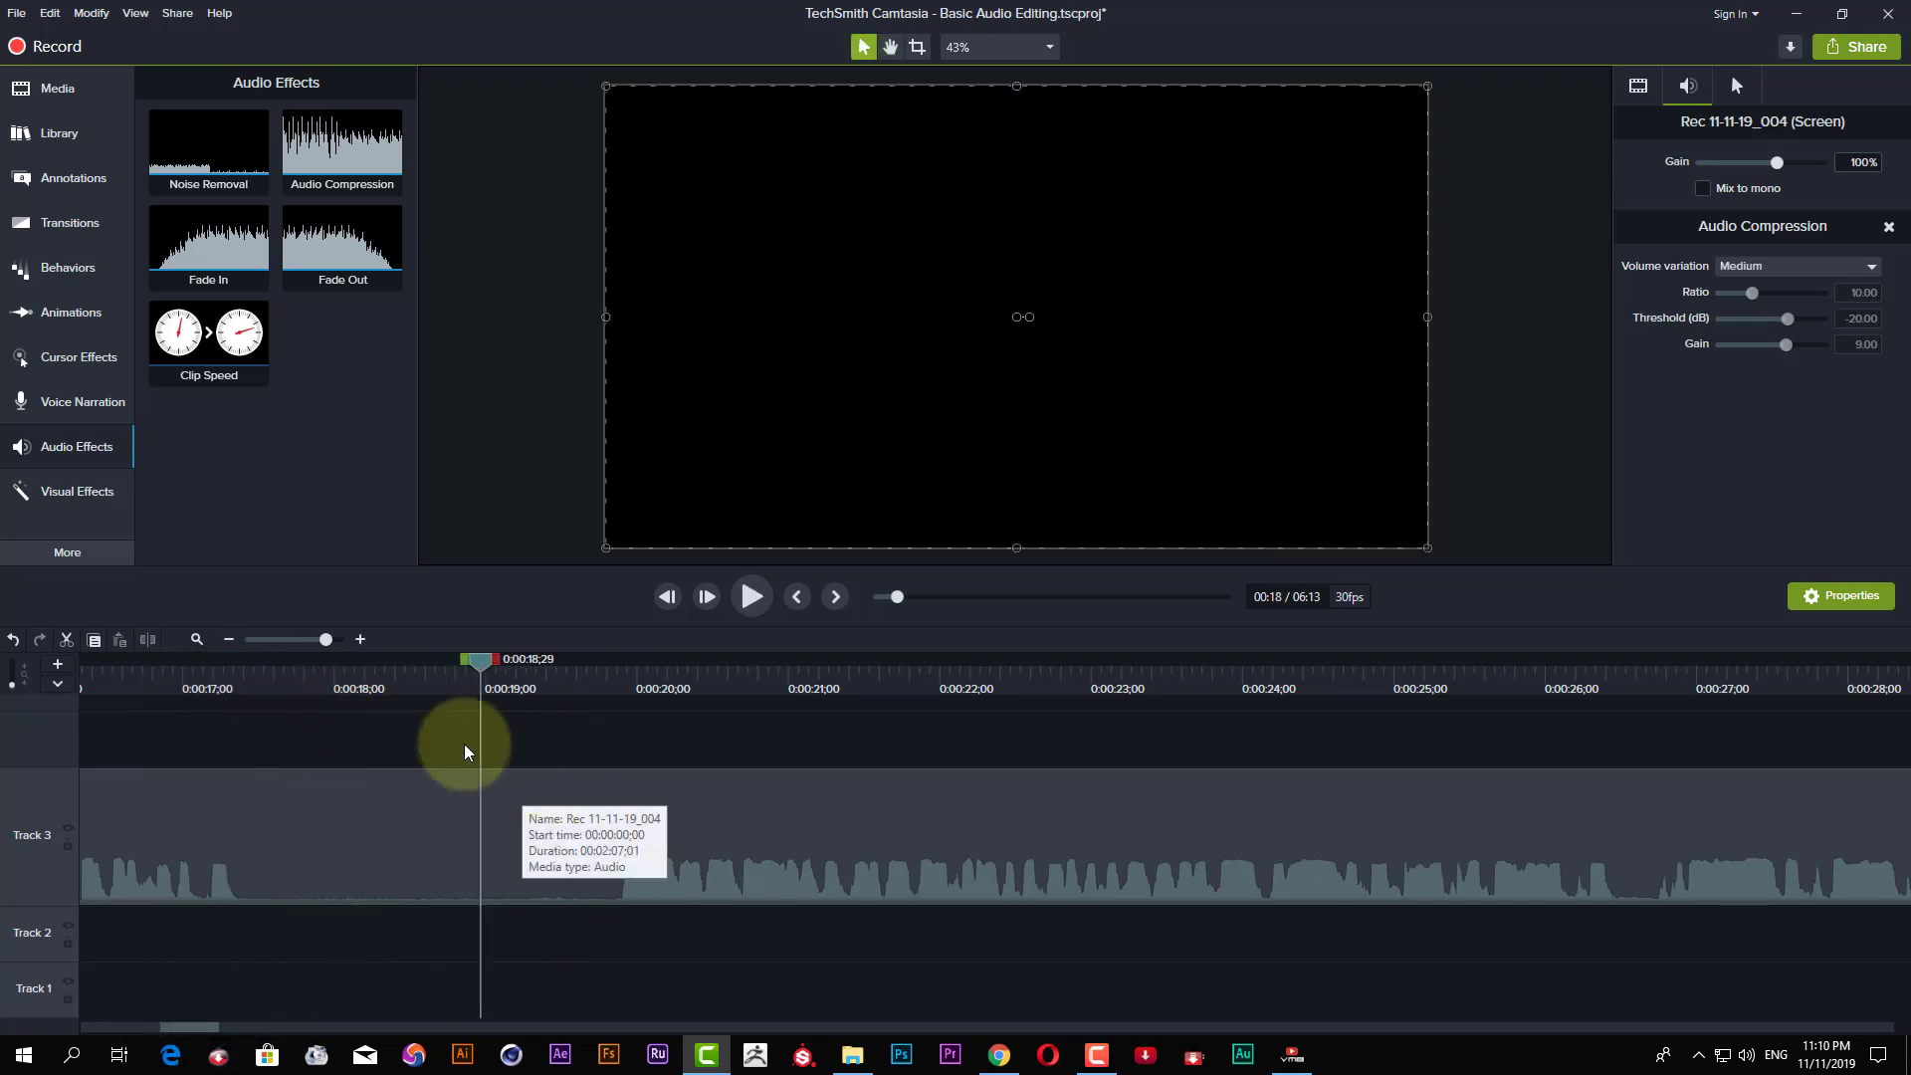
# Apply the Noise Removal effect to the first audio clip on Track 3.
pyautogui.moveTo(314, 642); pyautogui.dragTo(300, 645)
pyautogui.click(176, 164)
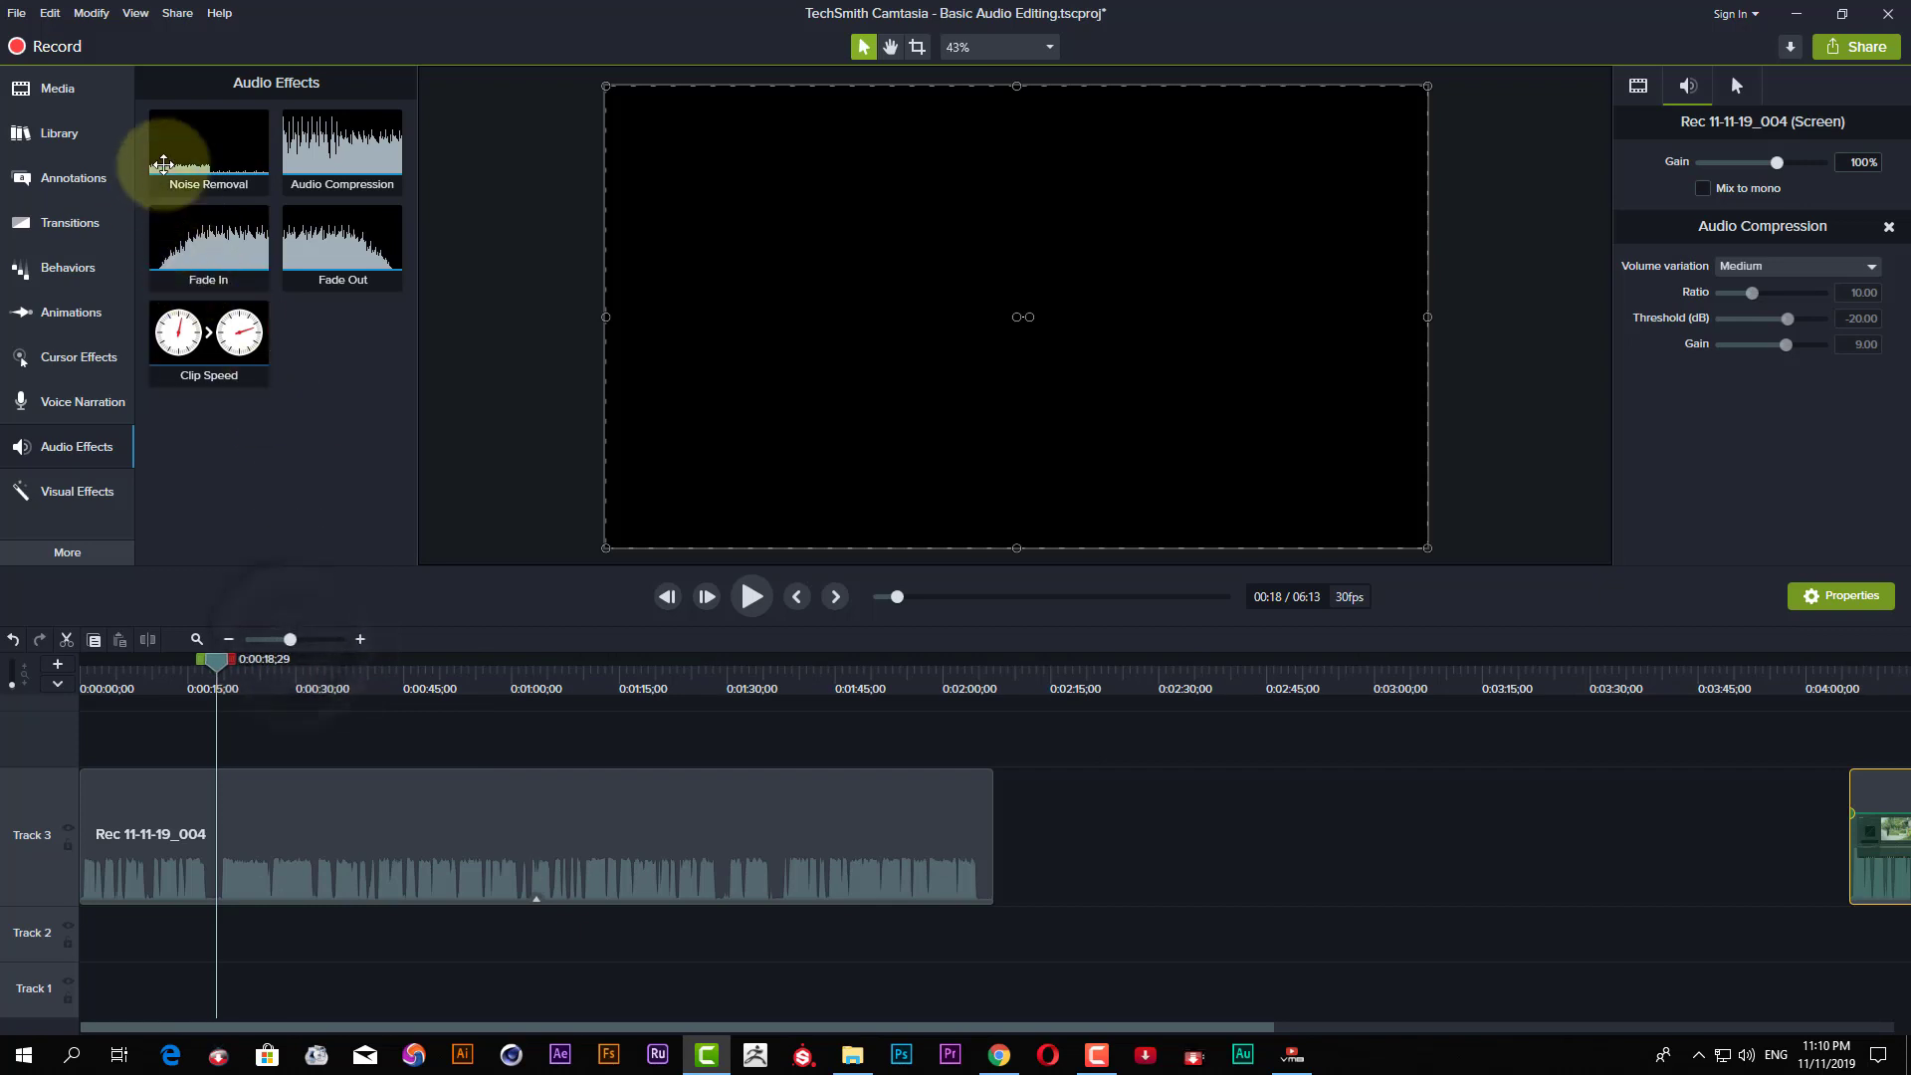
pyautogui.moveTo(176, 164); pyautogui.dragTo(242, 856)
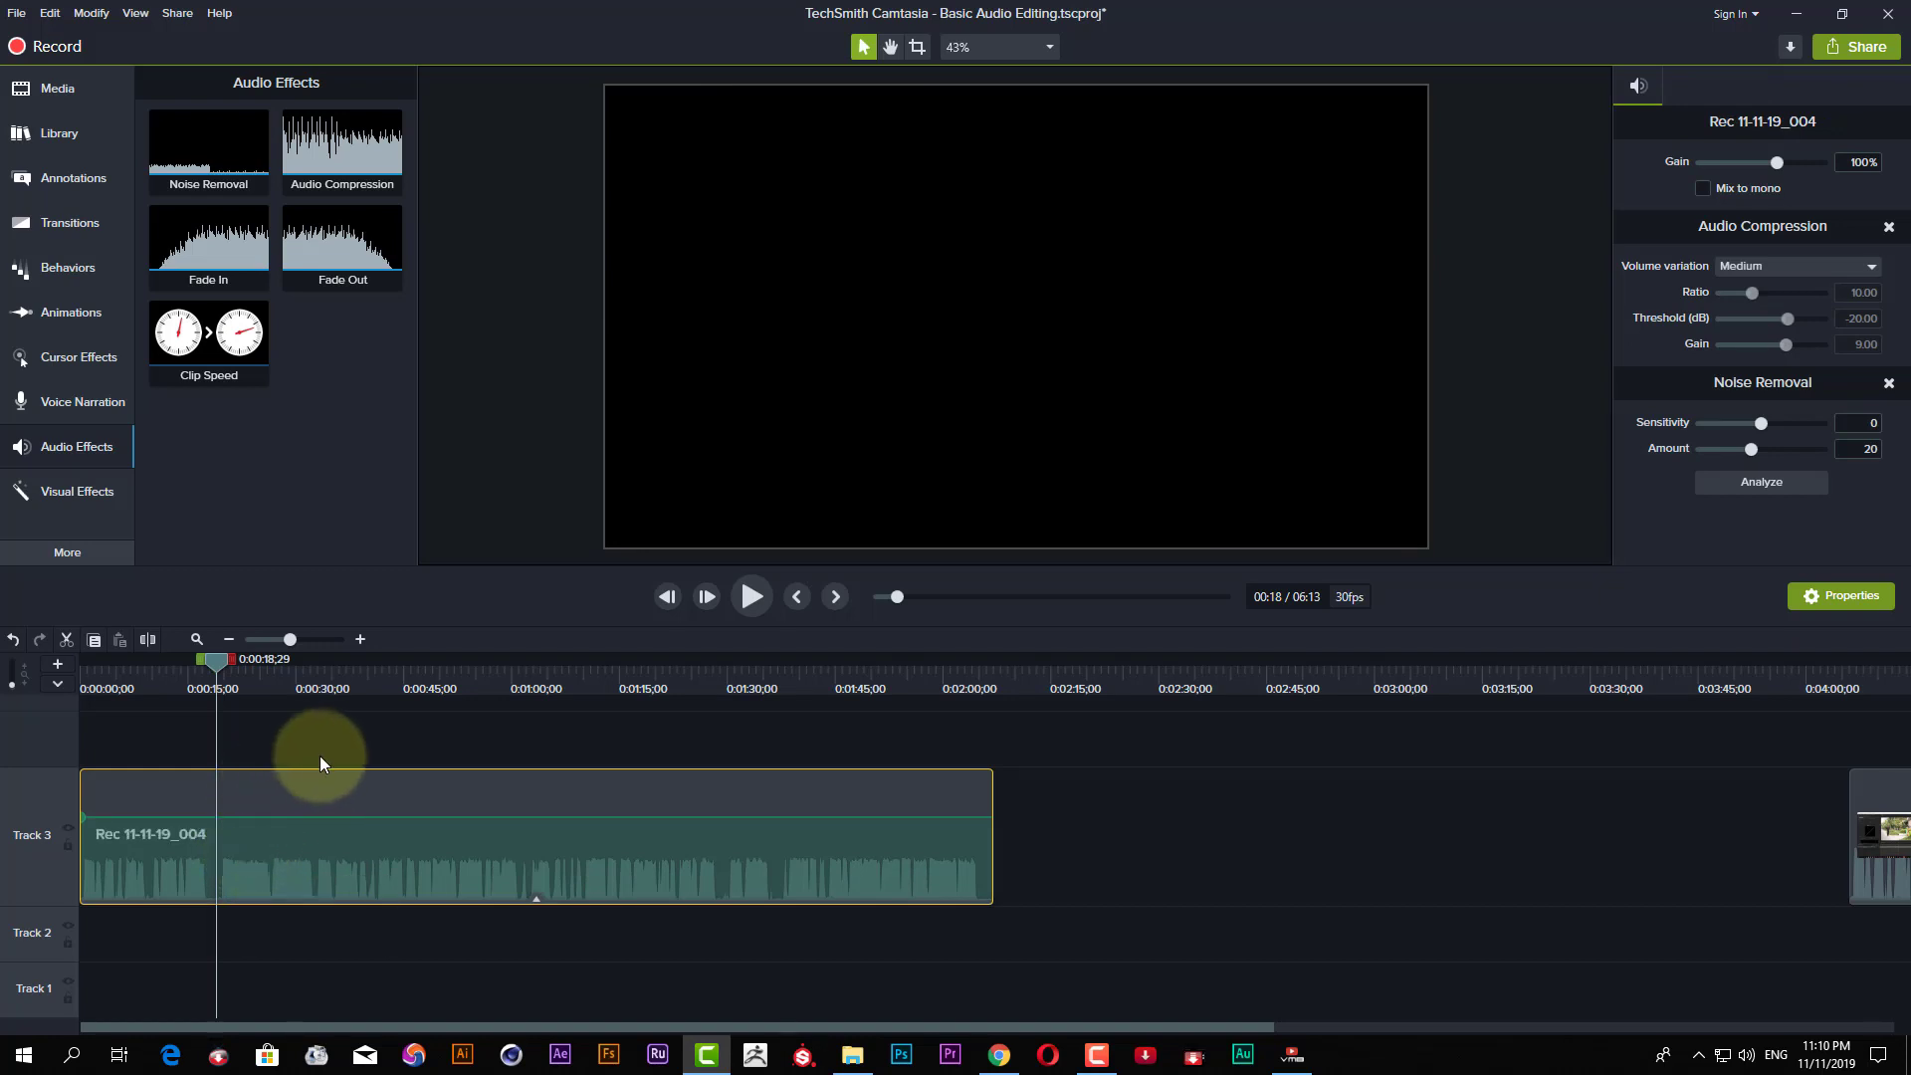
# Compare the first audio clip's playback with the Noise Removal effect, with the effect removed, and with it applied again.
pyautogui.press('space')
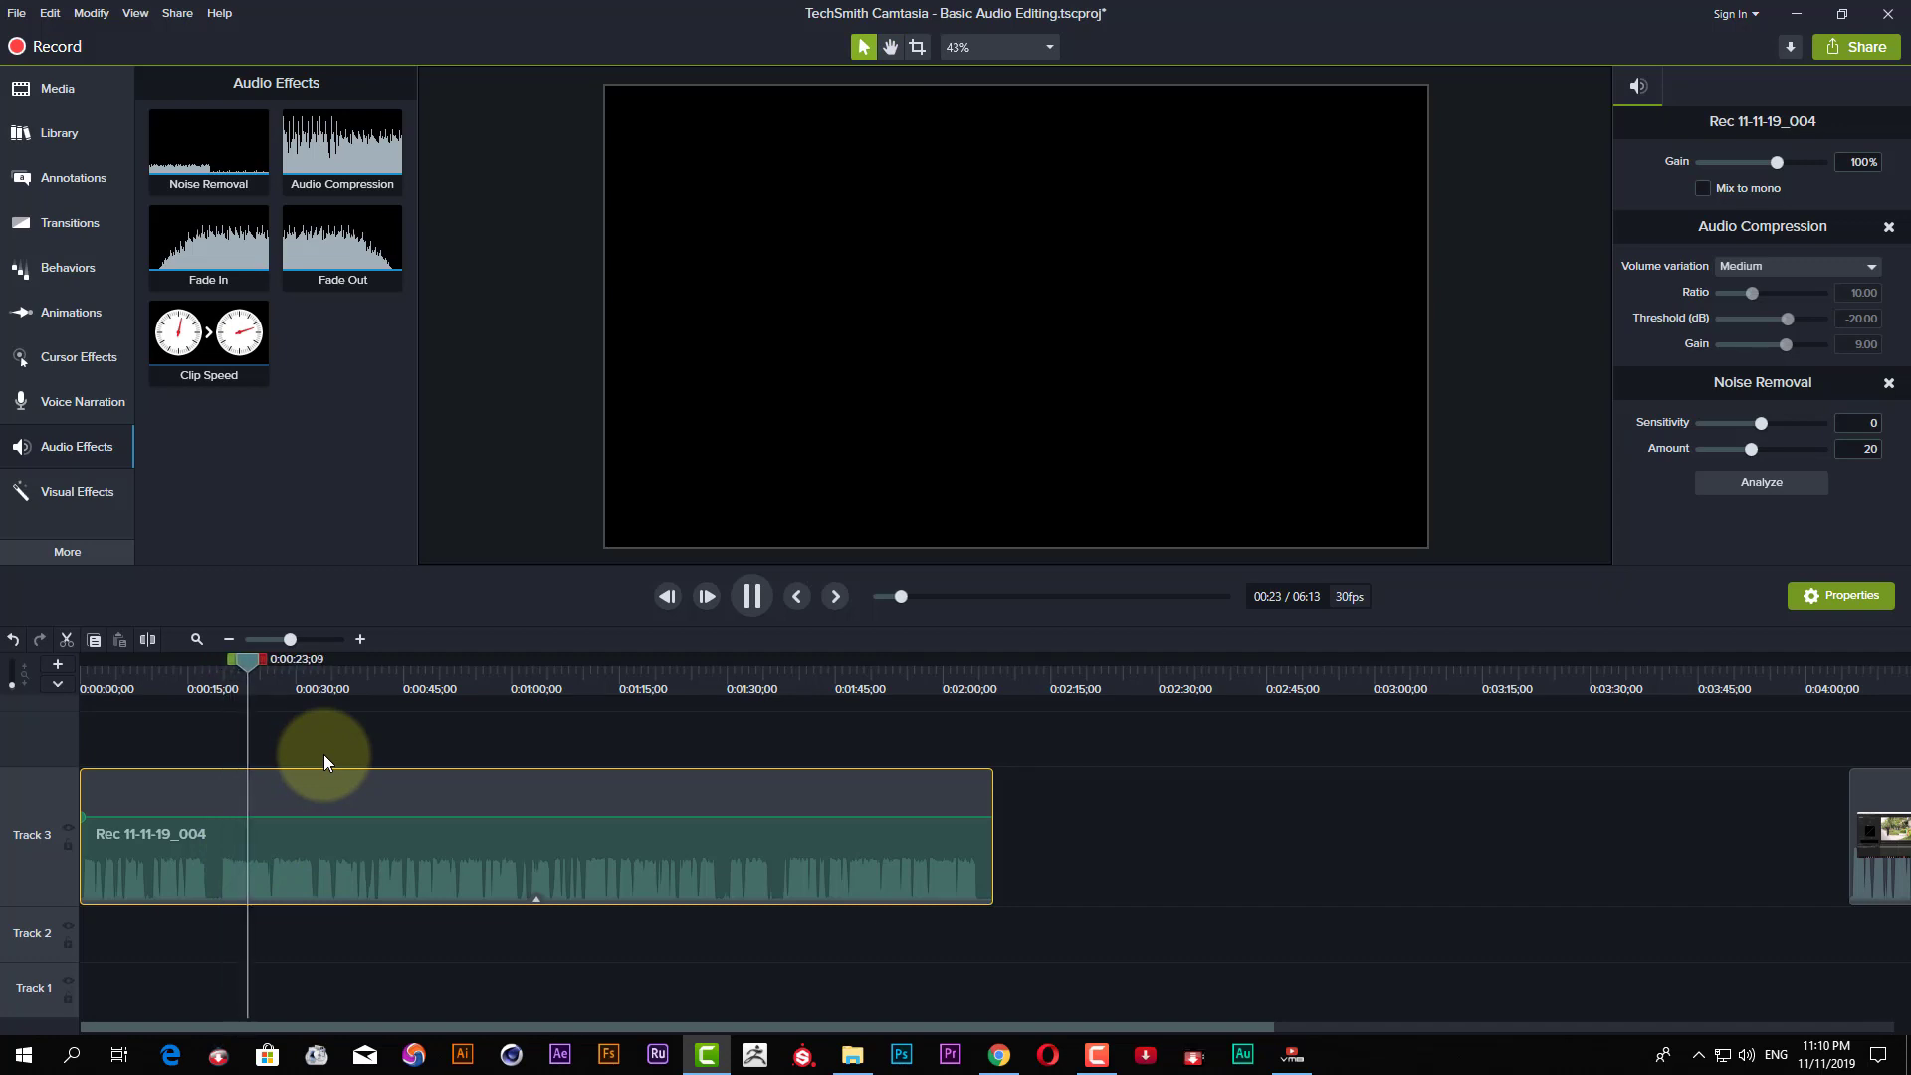
pyautogui.press('space')
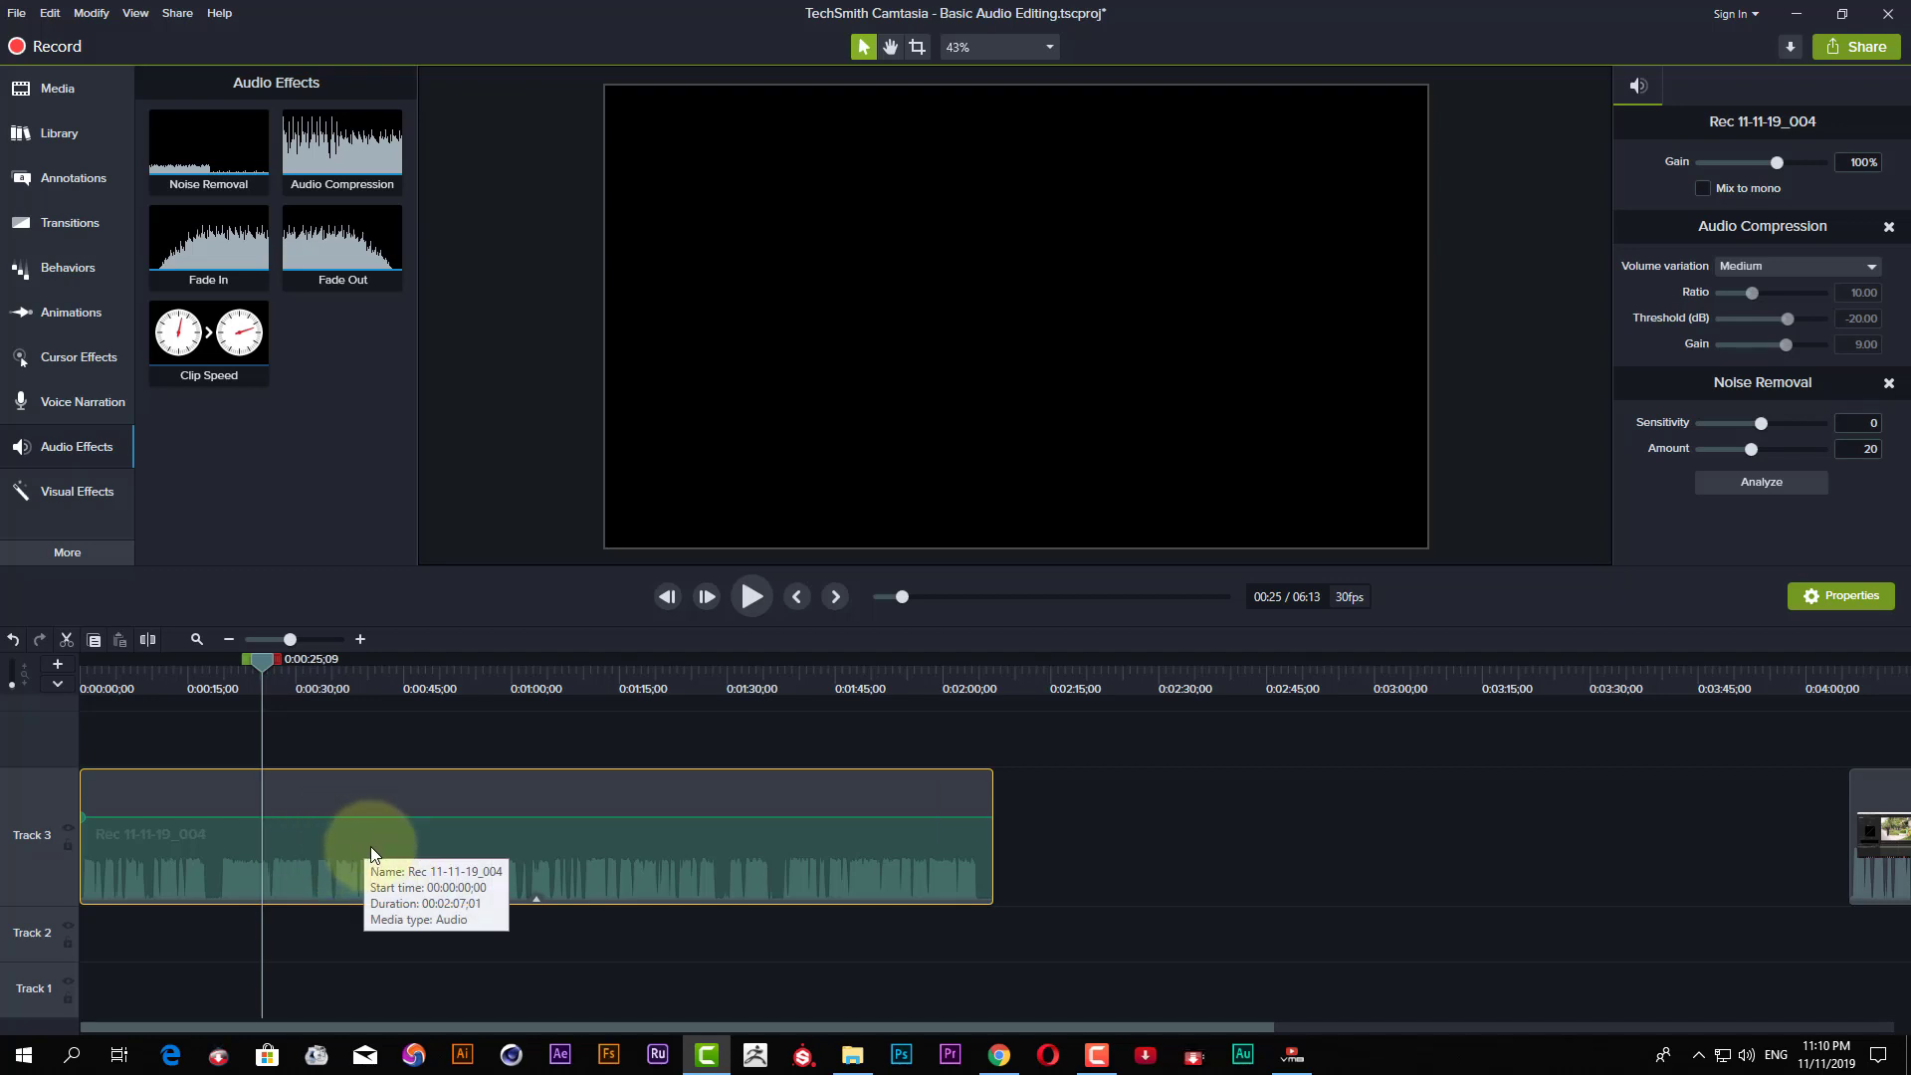
pyautogui.click(1888, 383)
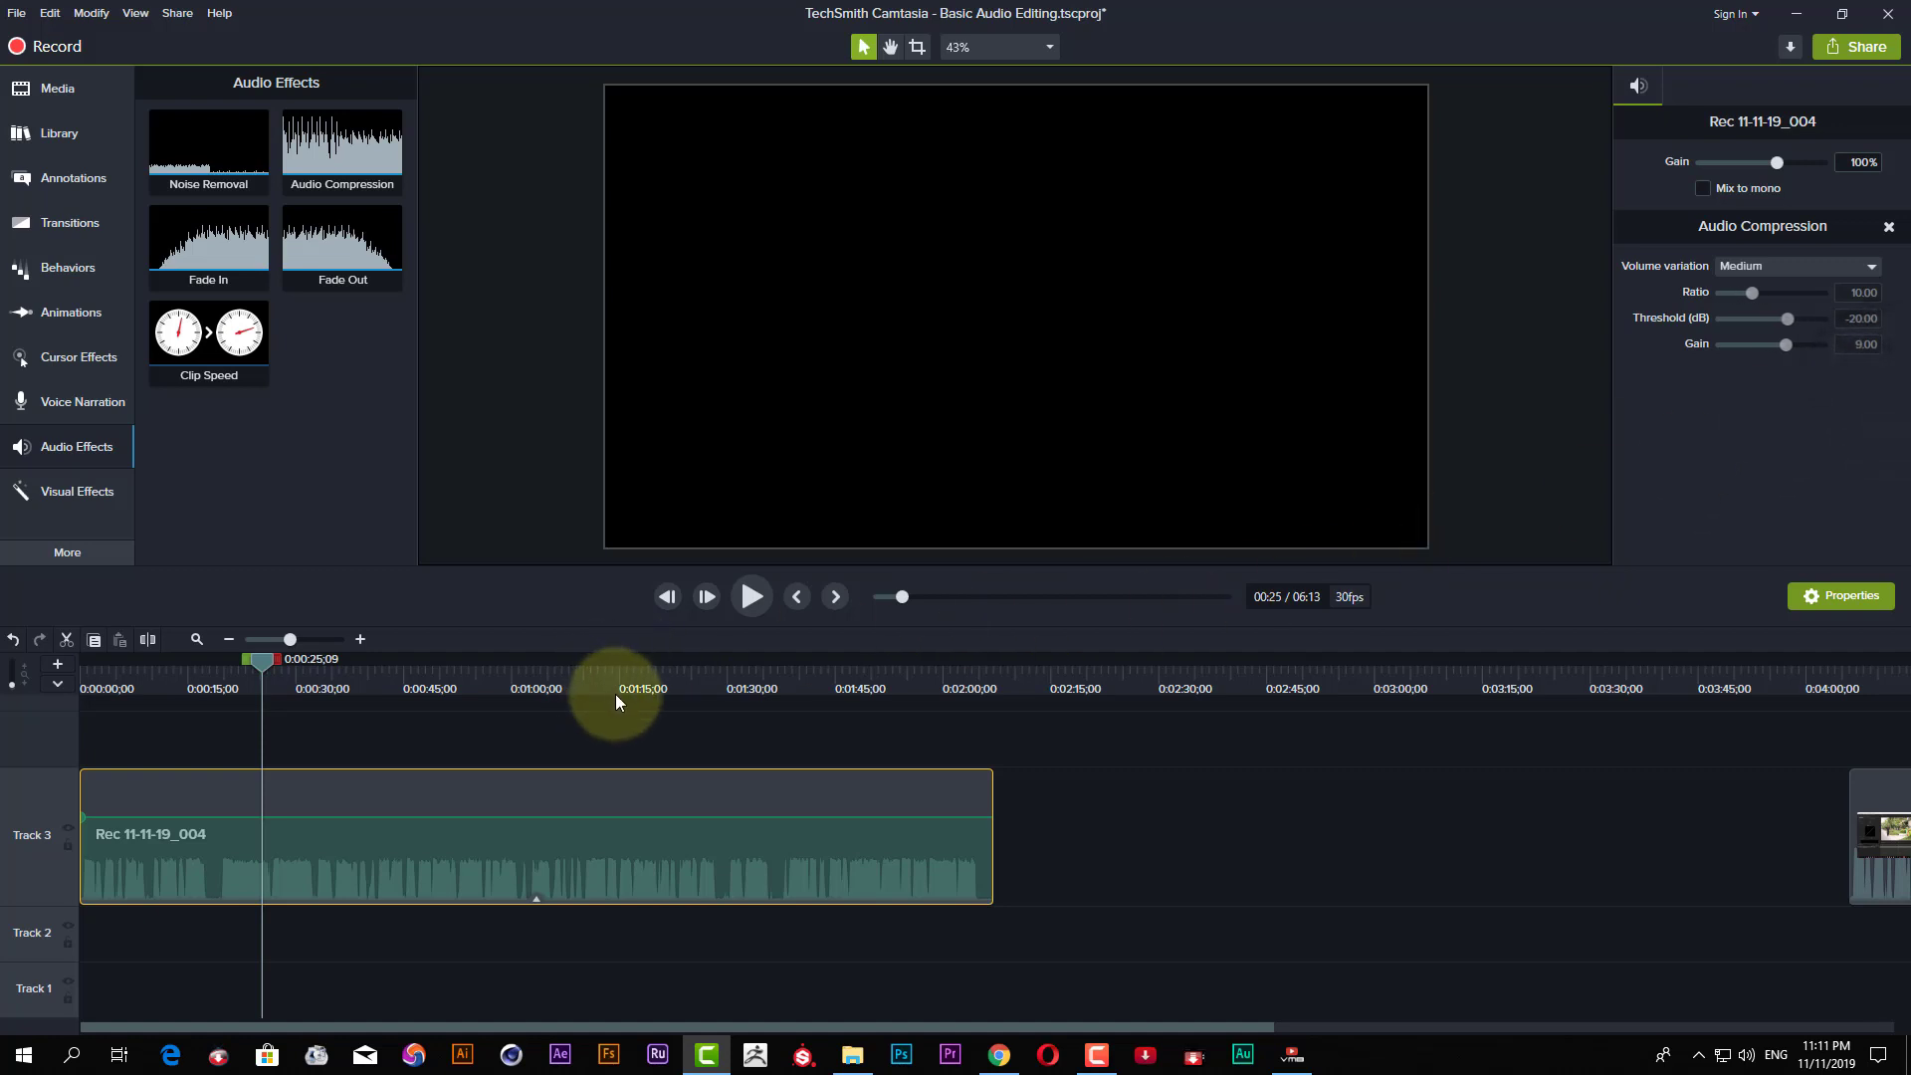
pyautogui.press('space')
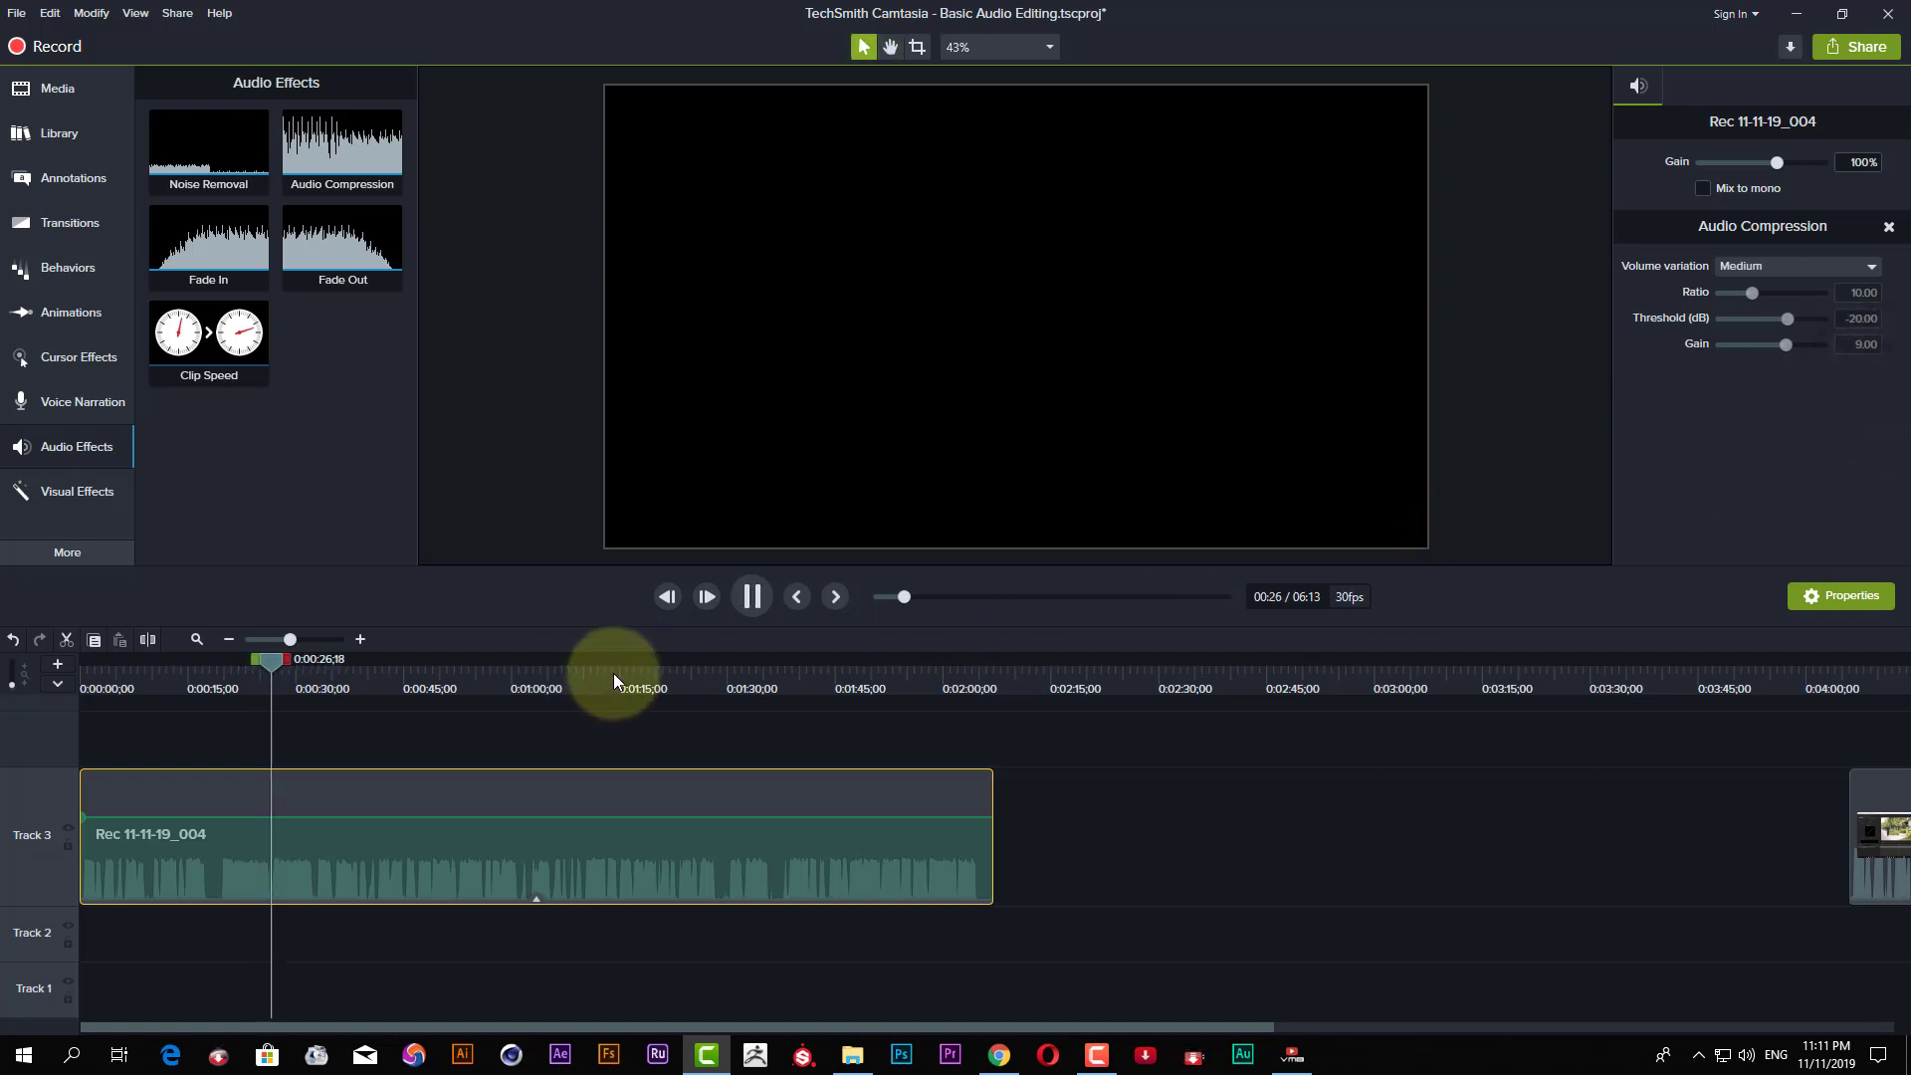
pyautogui.press('space')
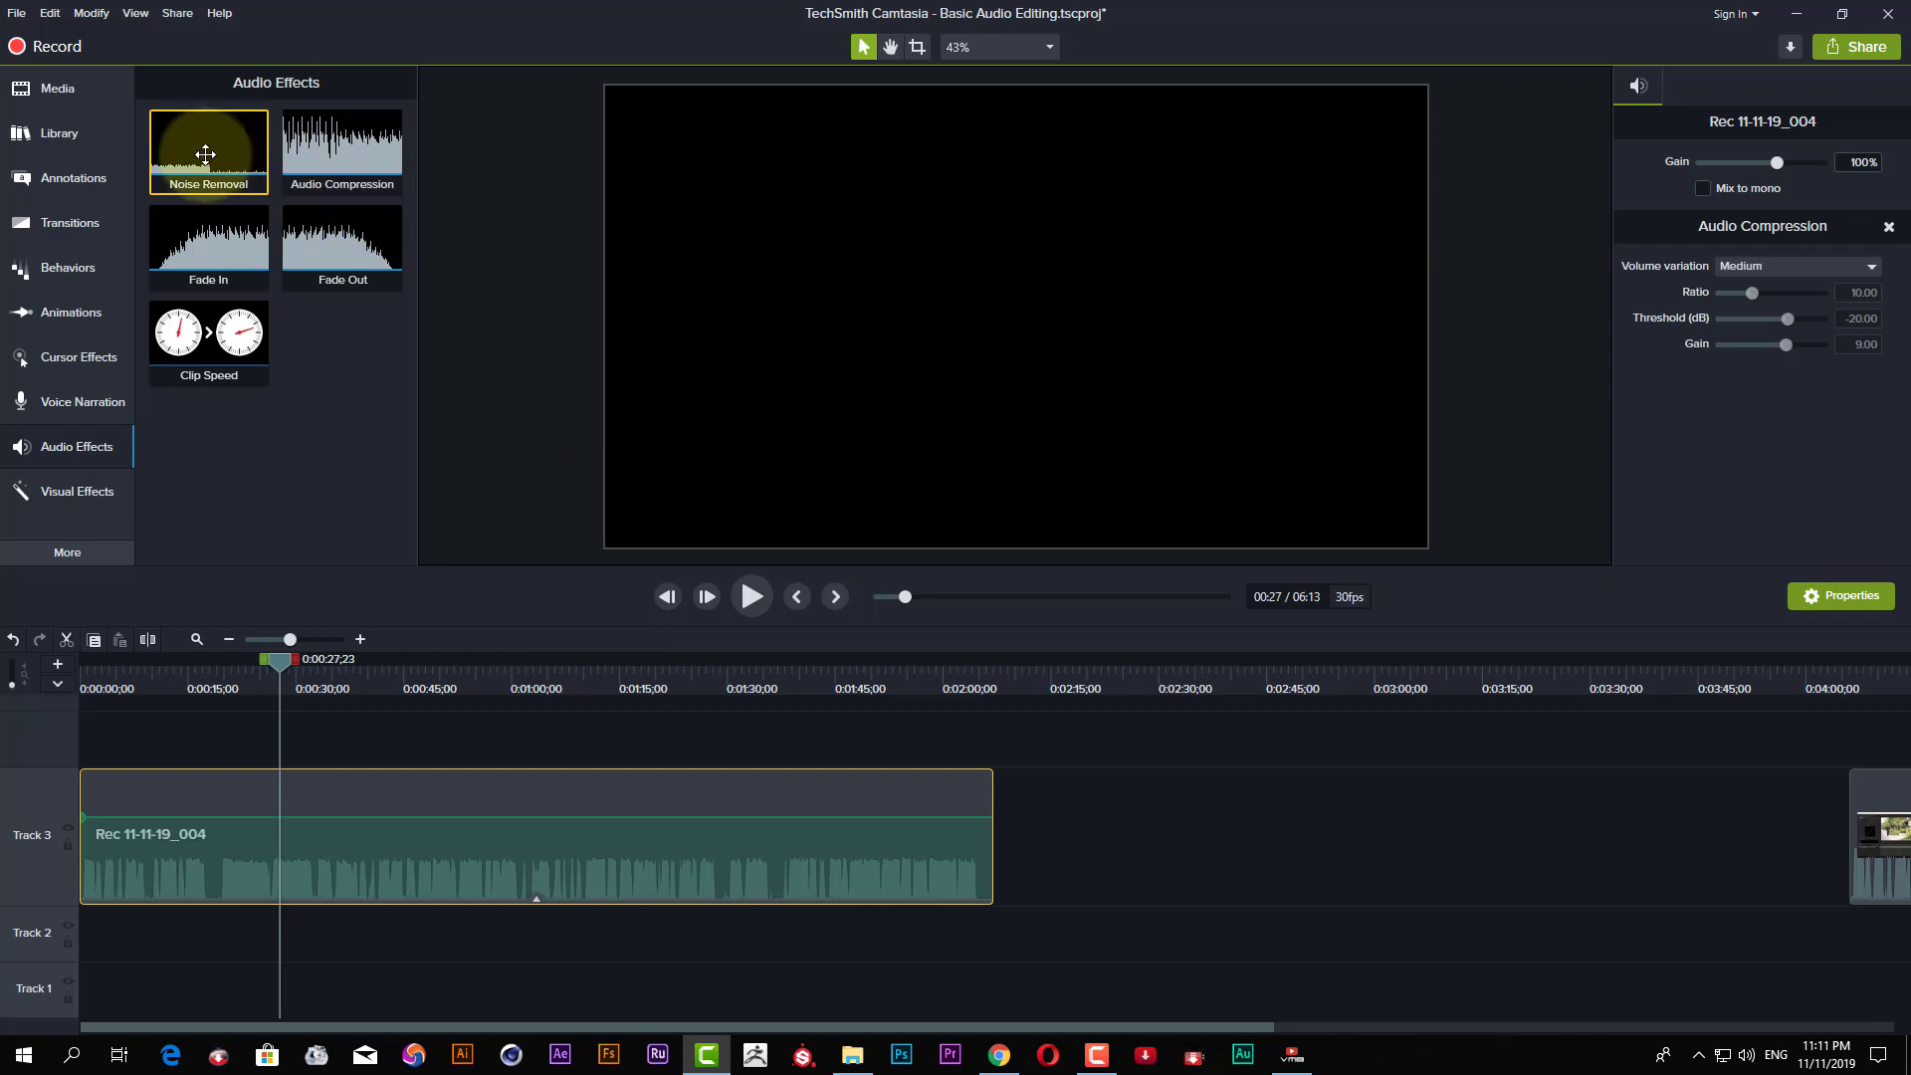
pyautogui.moveTo(204, 154); pyautogui.dragTo(346, 838)
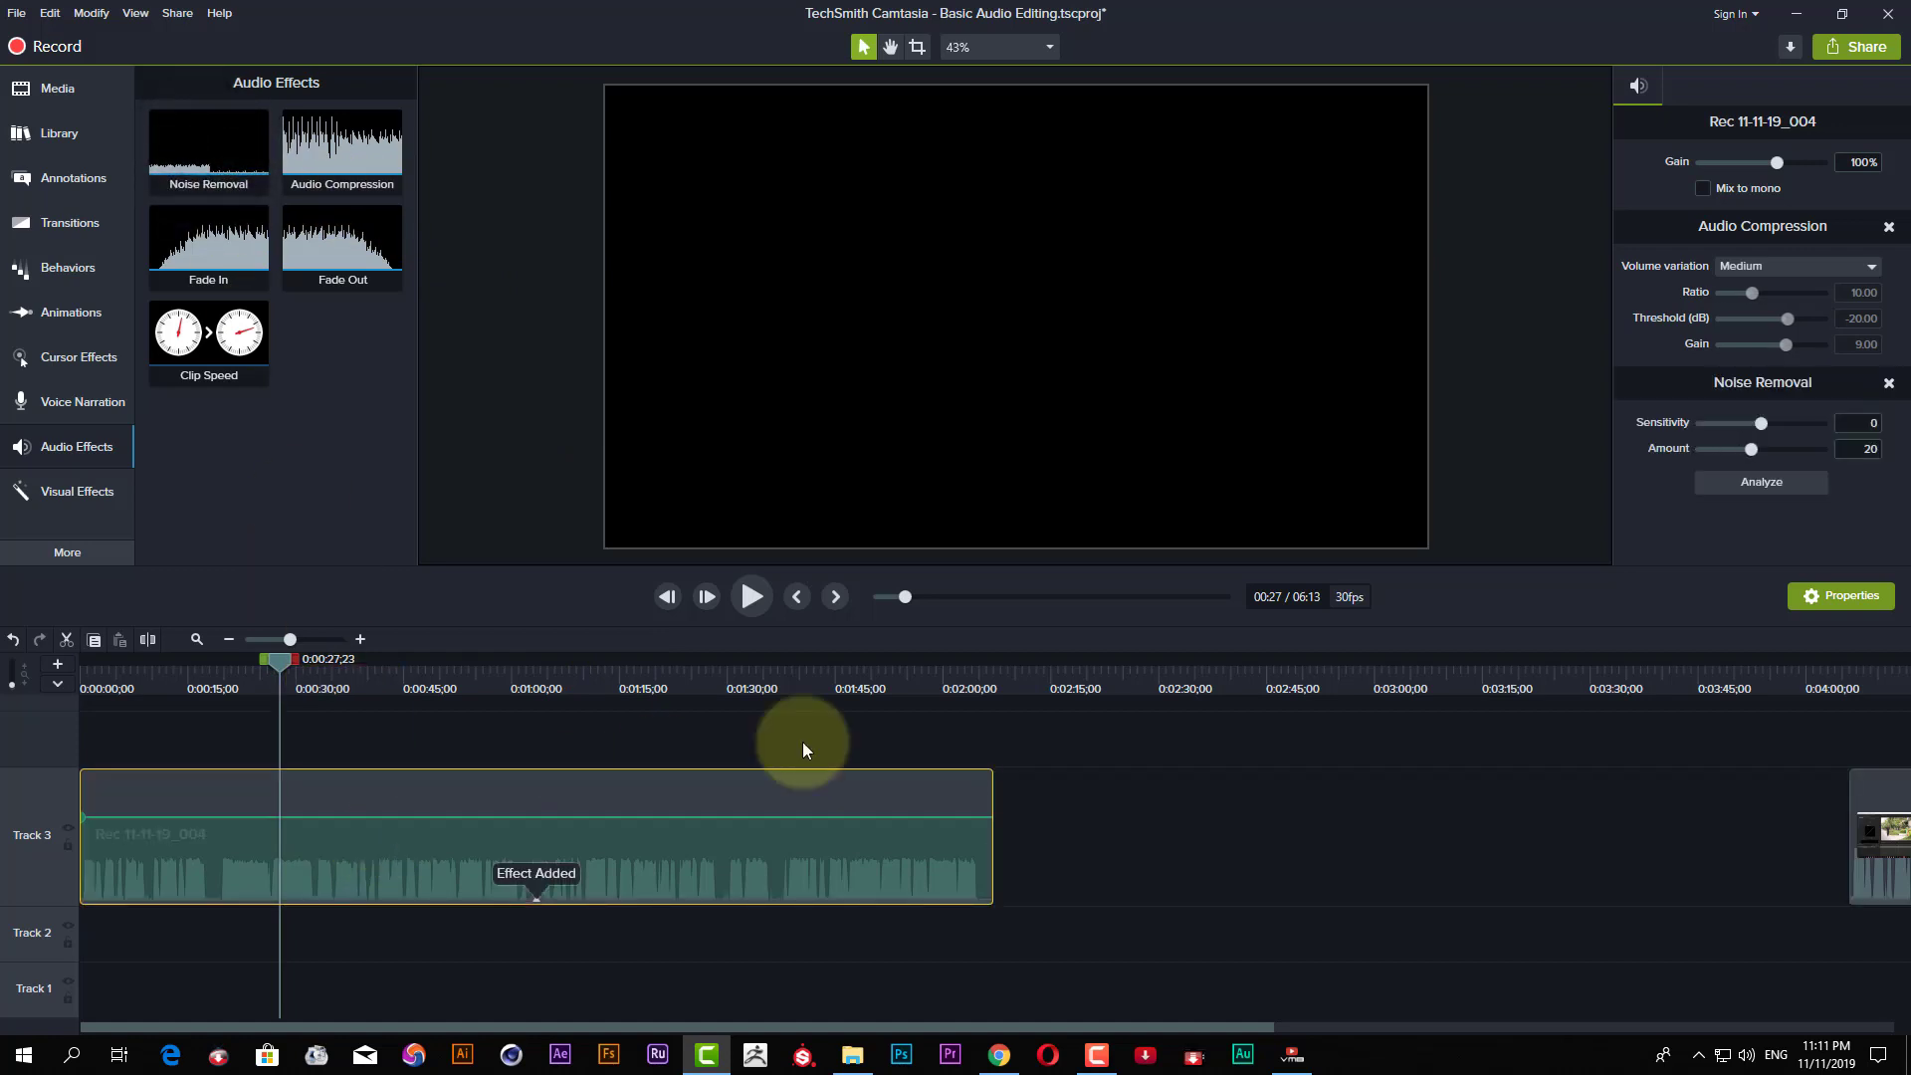
pyautogui.press('space')
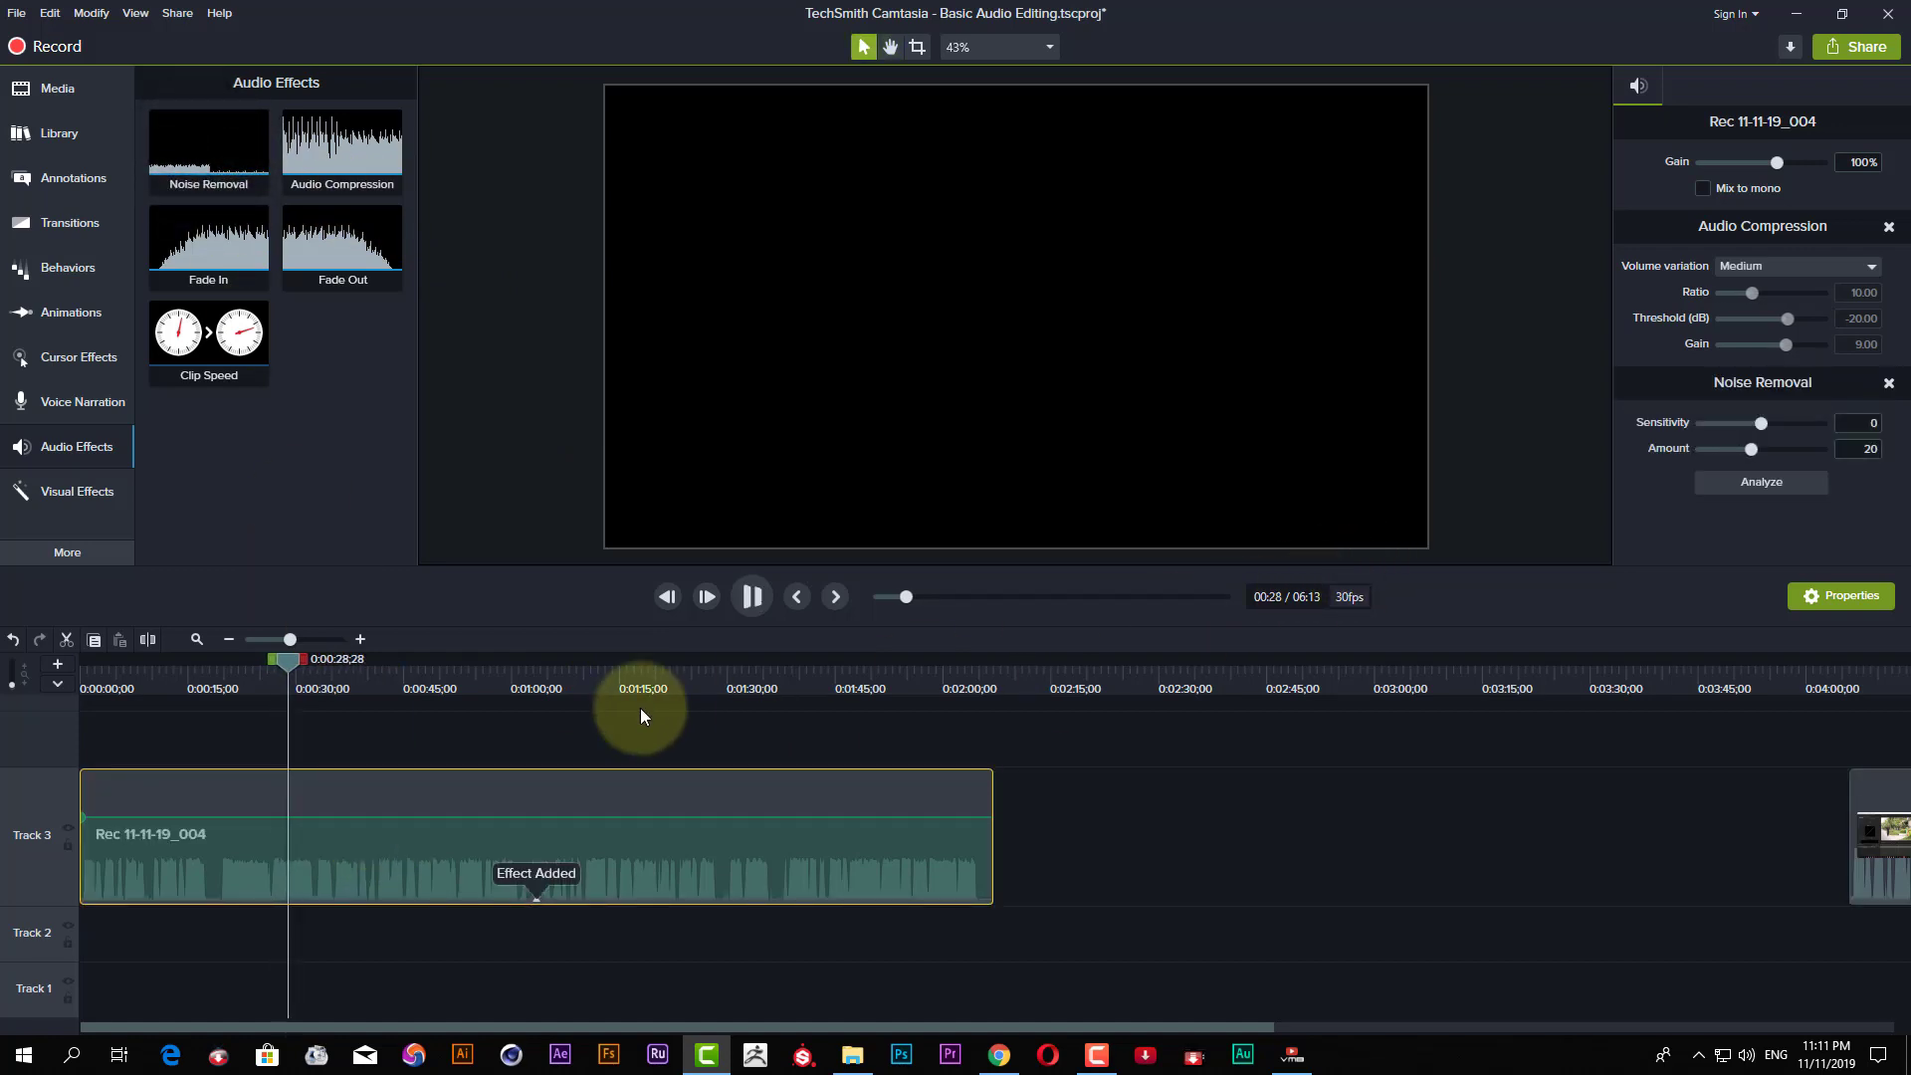
pyautogui.press('space')
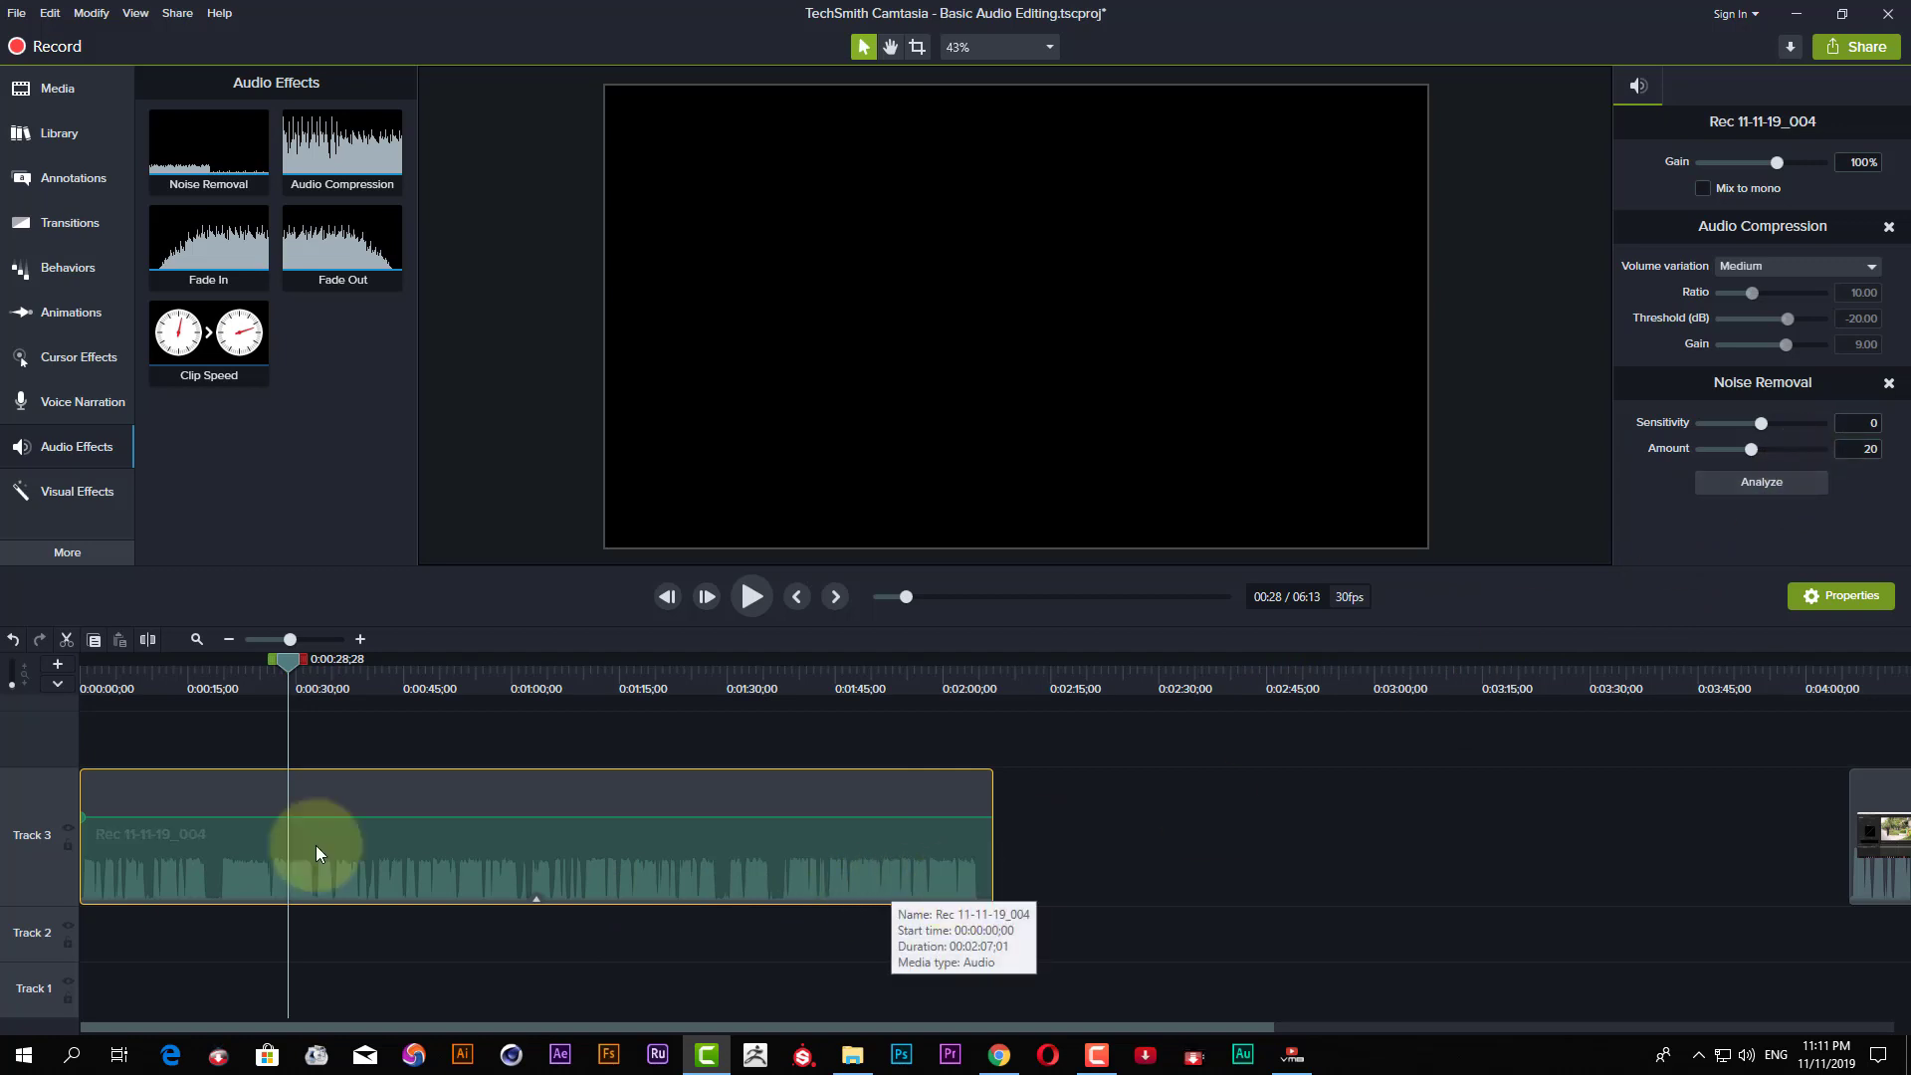
# Add a Fade In to the first audio clip on Track 3 and inspect the ramp at its start.
pyautogui.moveTo(141, 691); pyautogui.dragTo(51, 695)
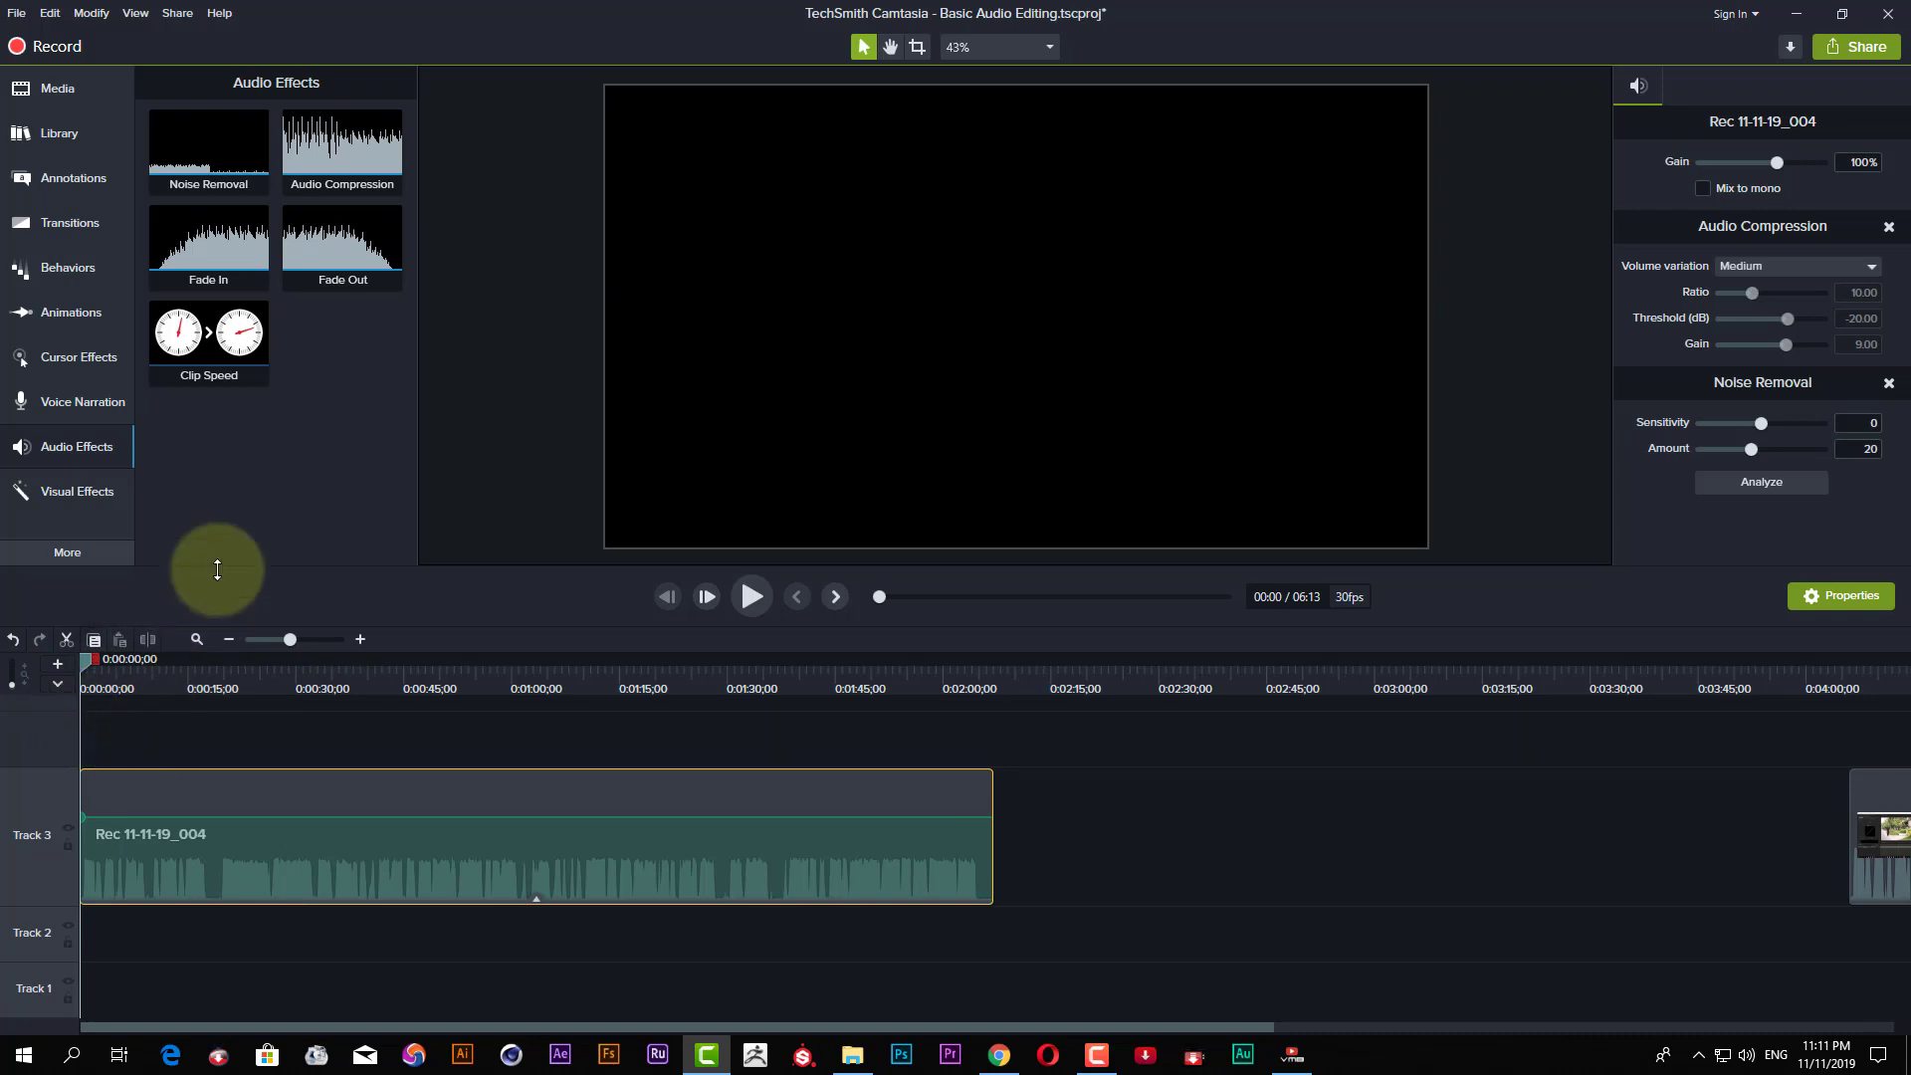
pyautogui.moveTo(209, 239); pyautogui.dragTo(440, 850)
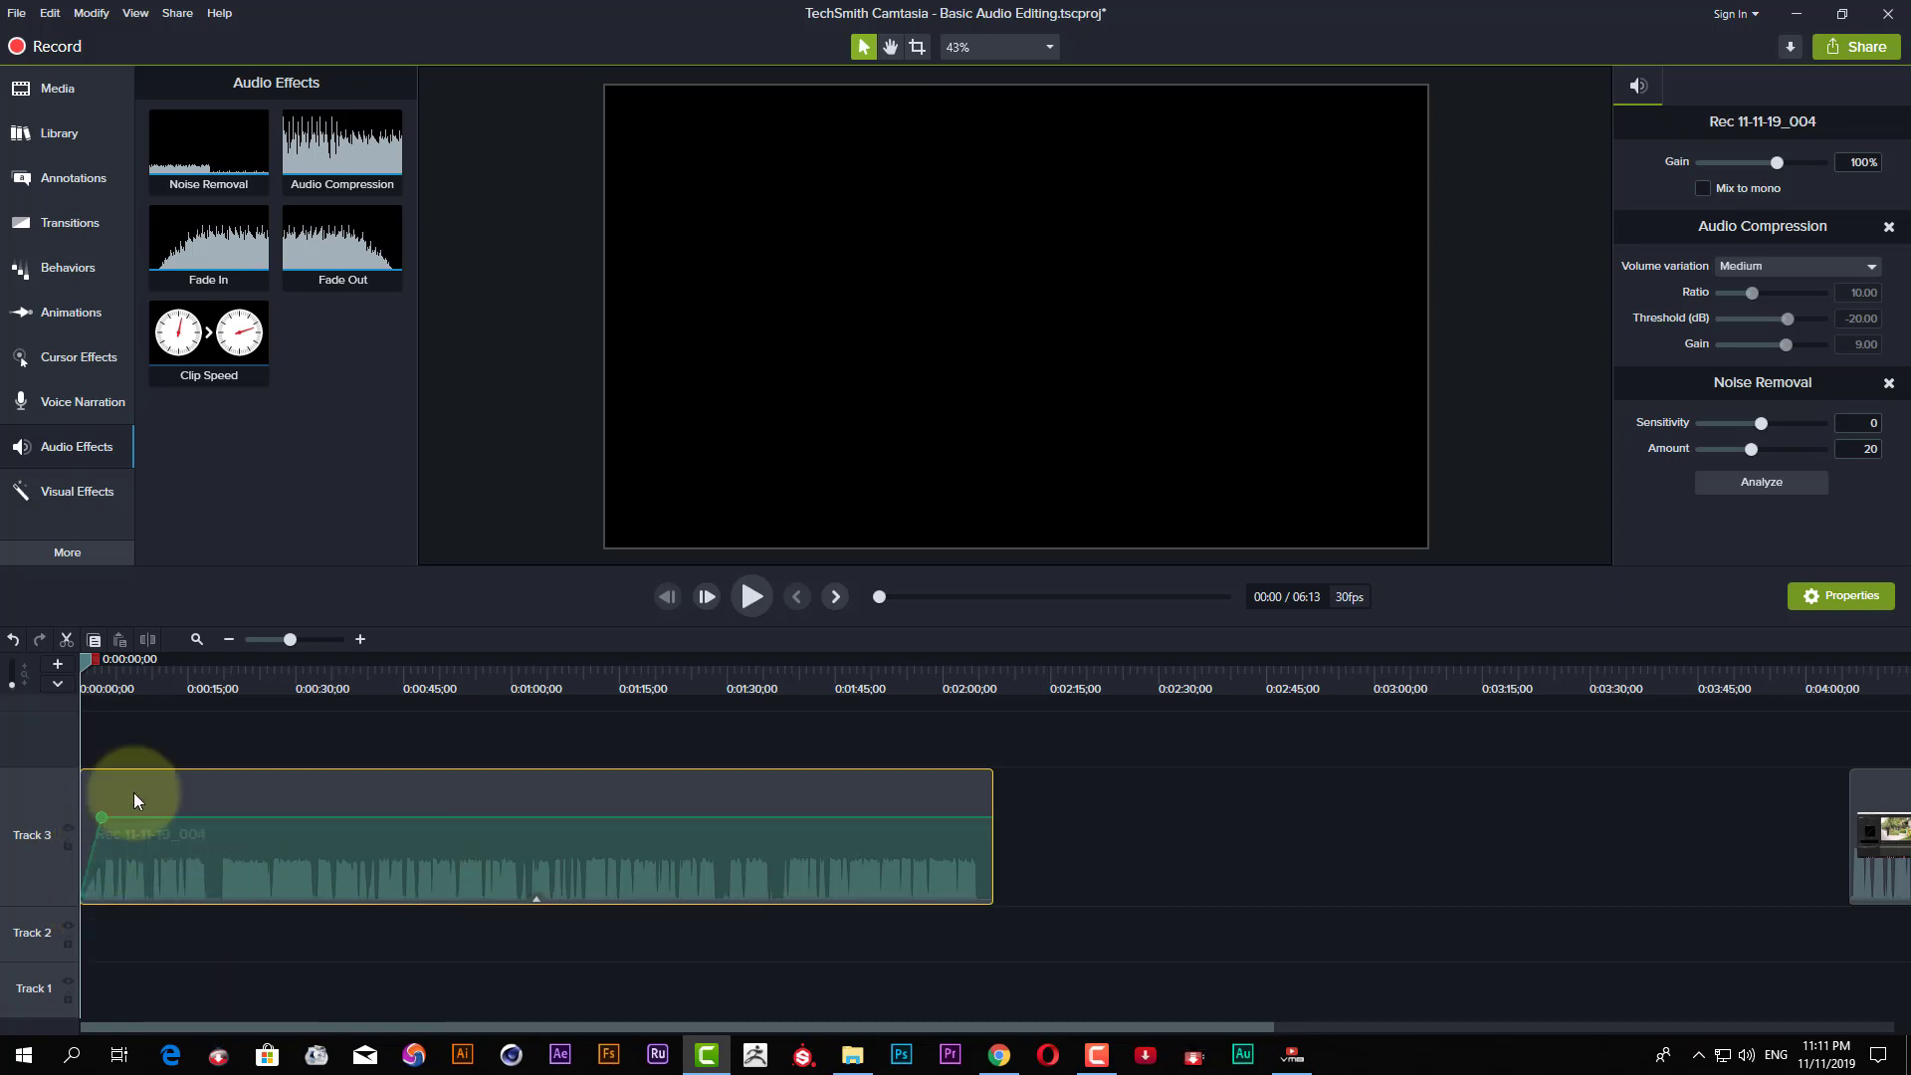
pyautogui.click(320, 648)
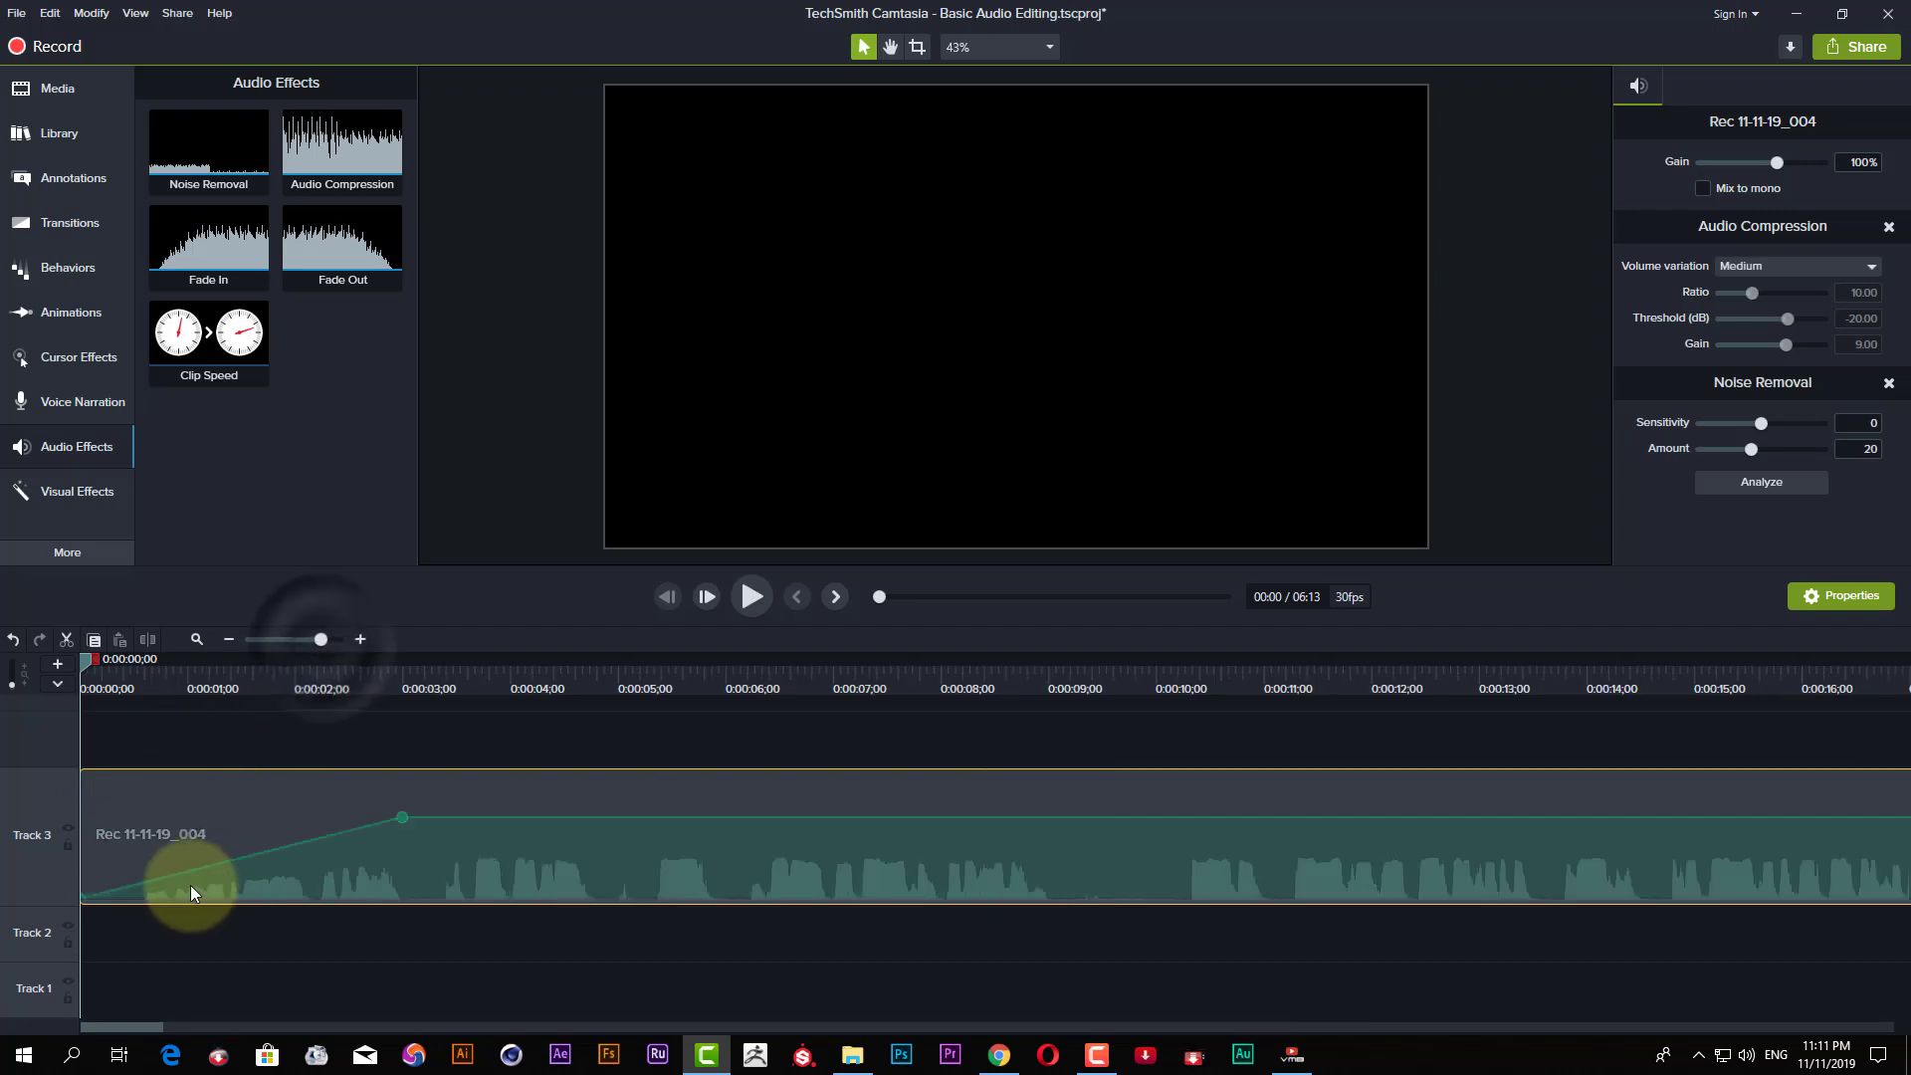
pyautogui.click(297, 641)
pyautogui.click(277, 647)
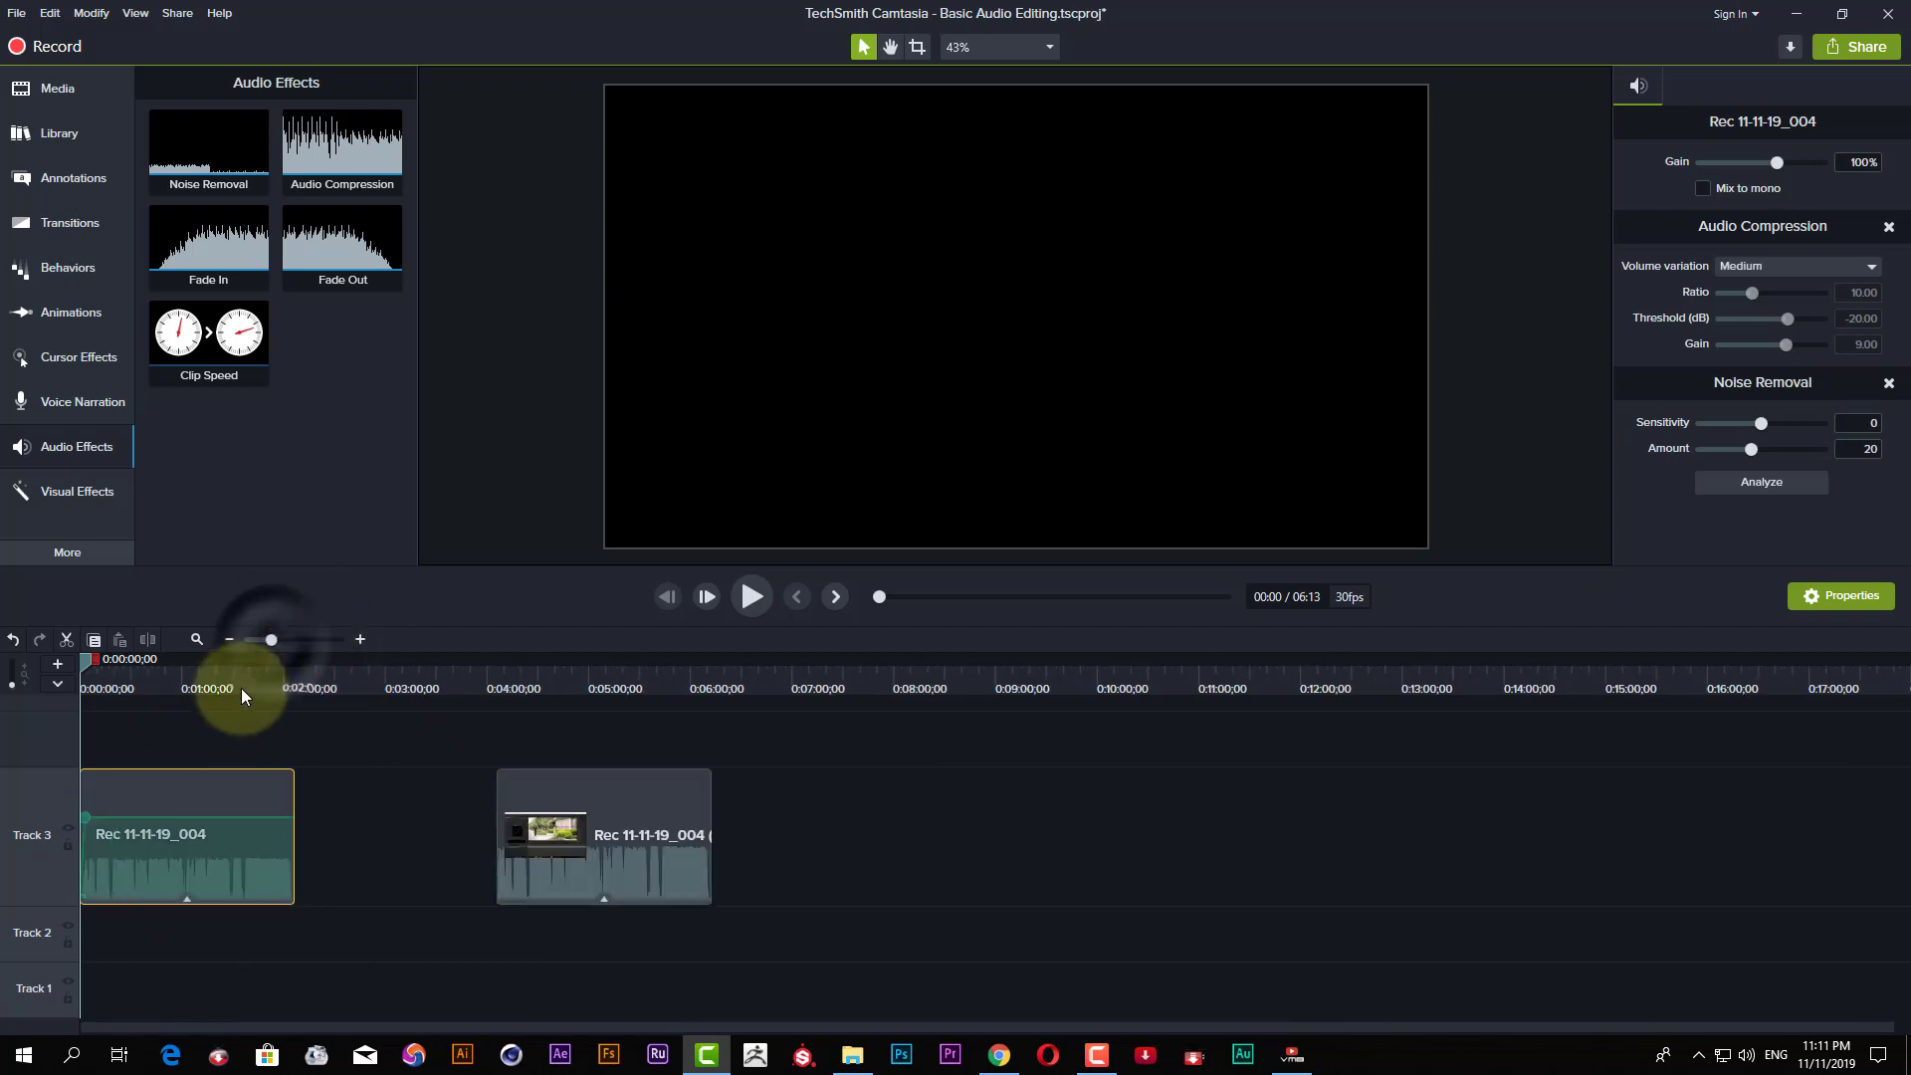
pyautogui.click(303, 641)
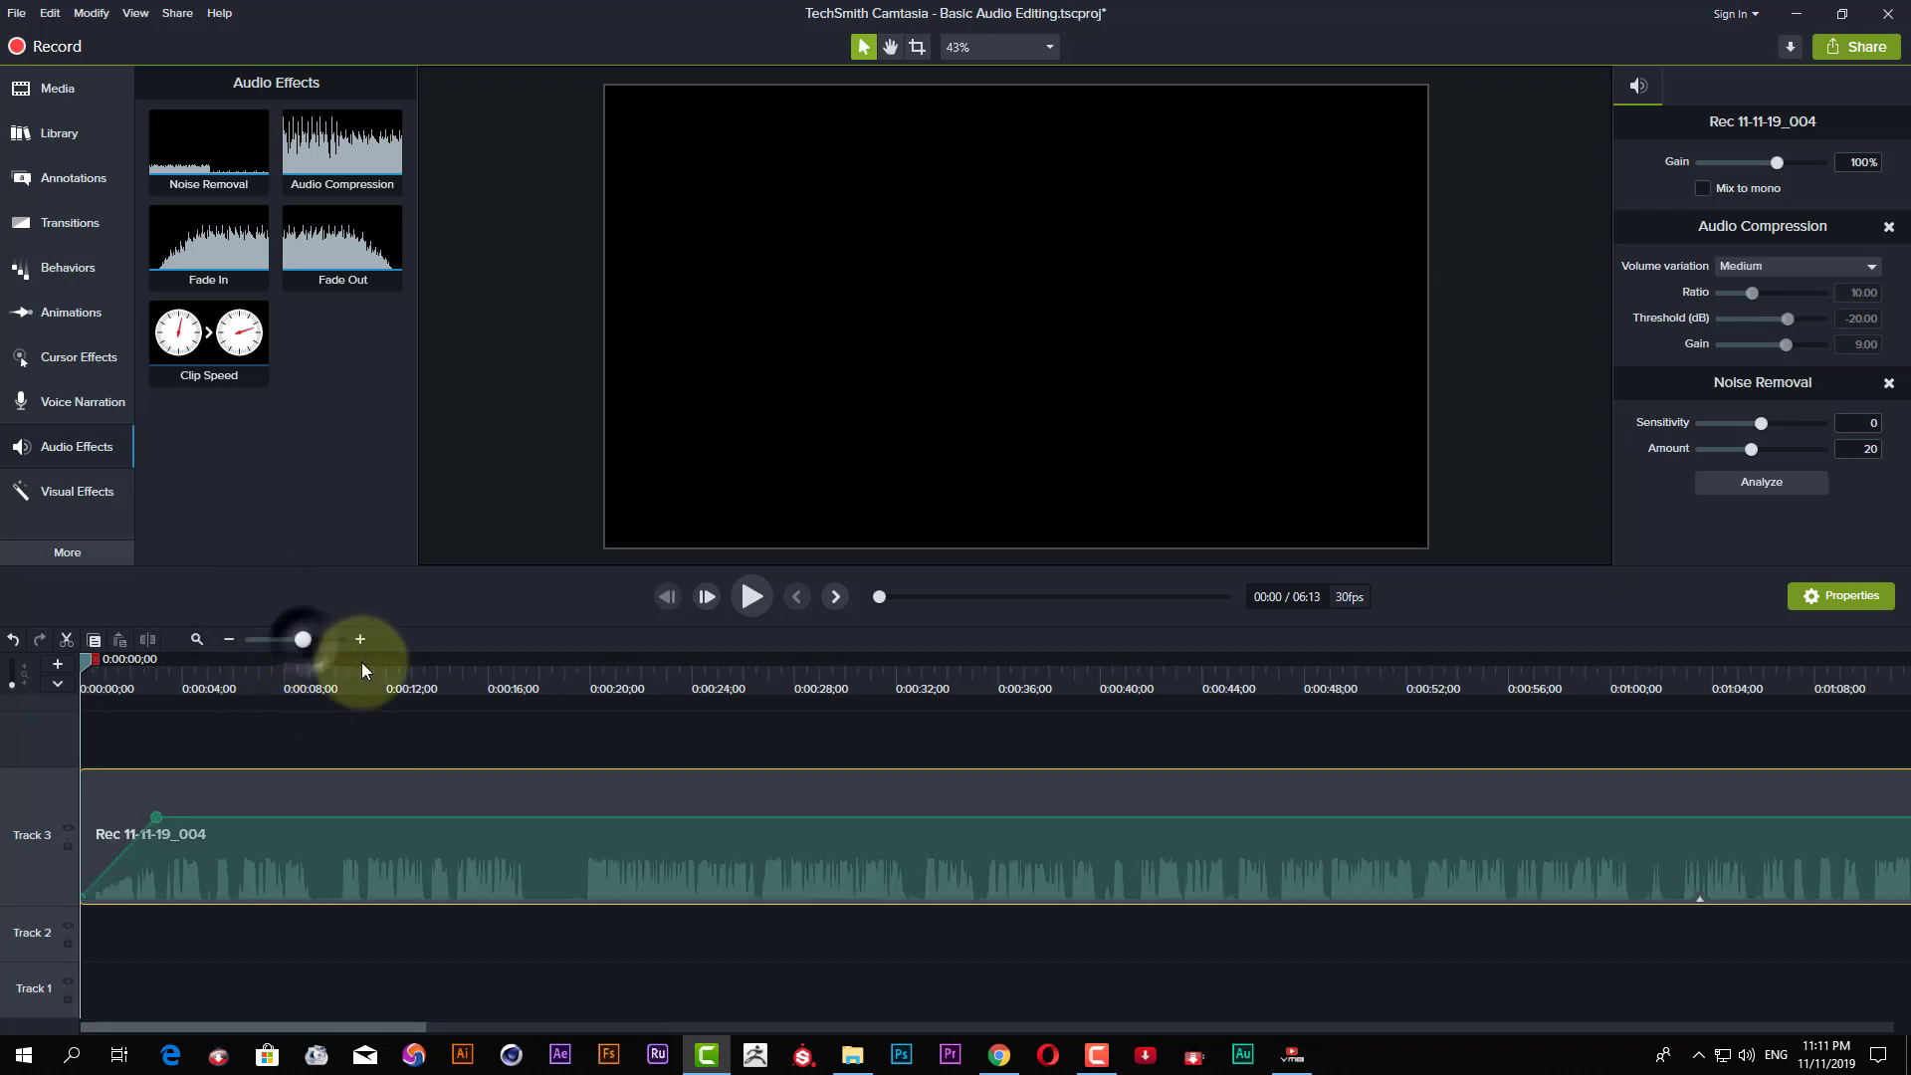
pyautogui.click(287, 640)
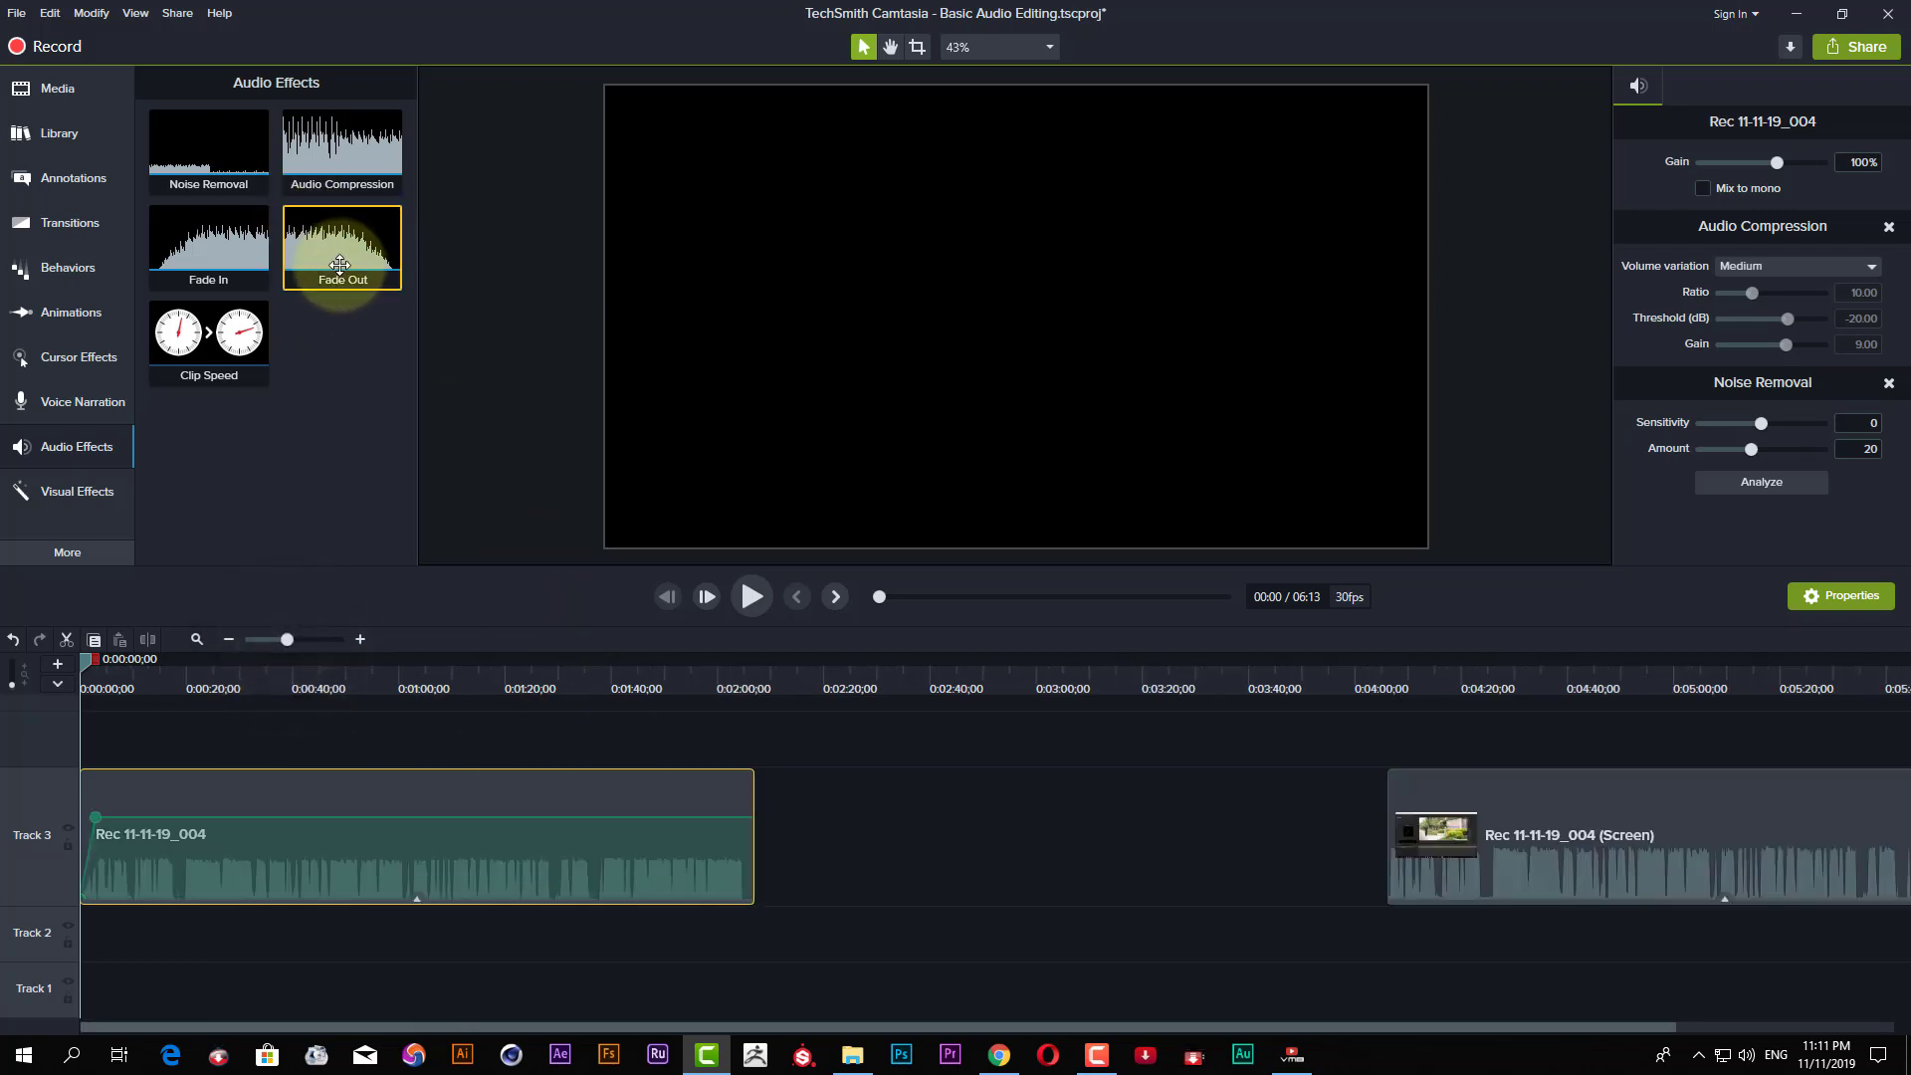
# Add a Fade Out to the first audio clip on Track 3 and inspect the ramp at its end.
pyautogui.moveTo(319, 252); pyautogui.dragTo(725, 863)
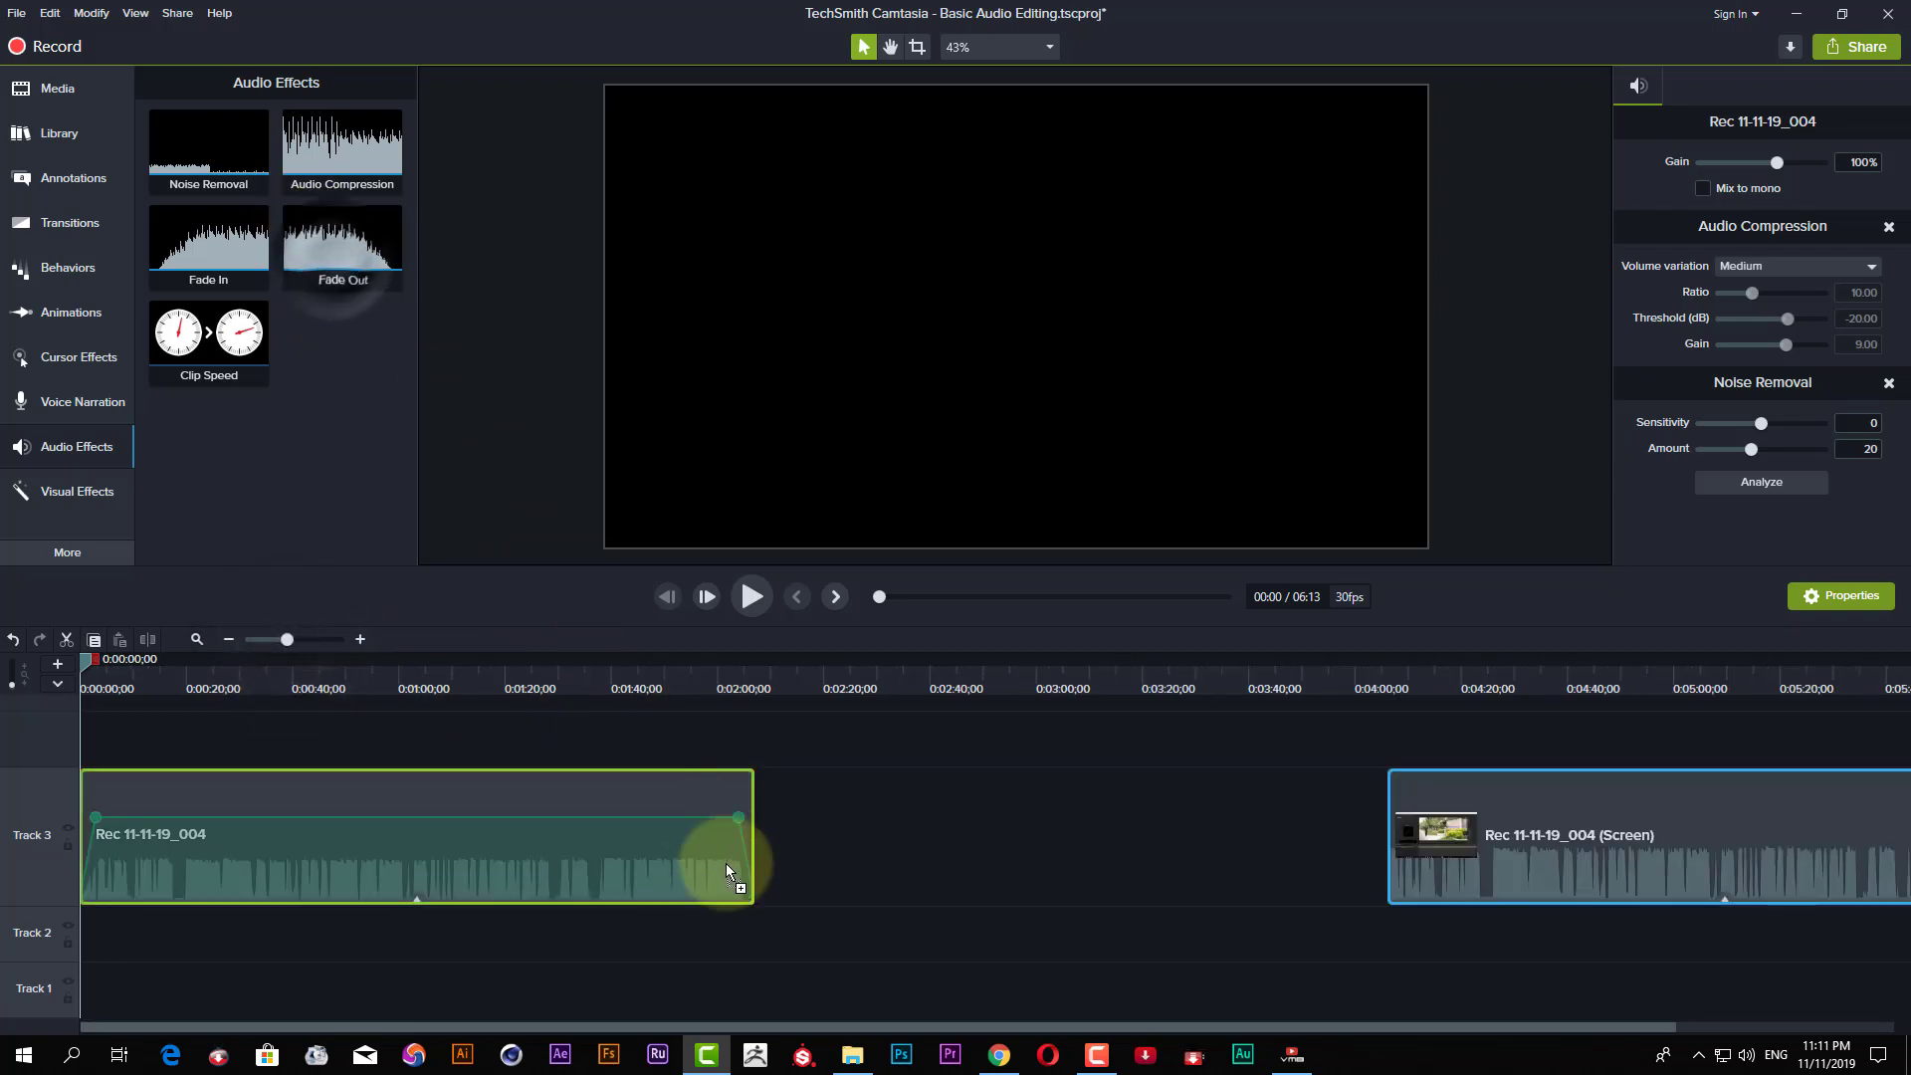
pyautogui.click(738, 687)
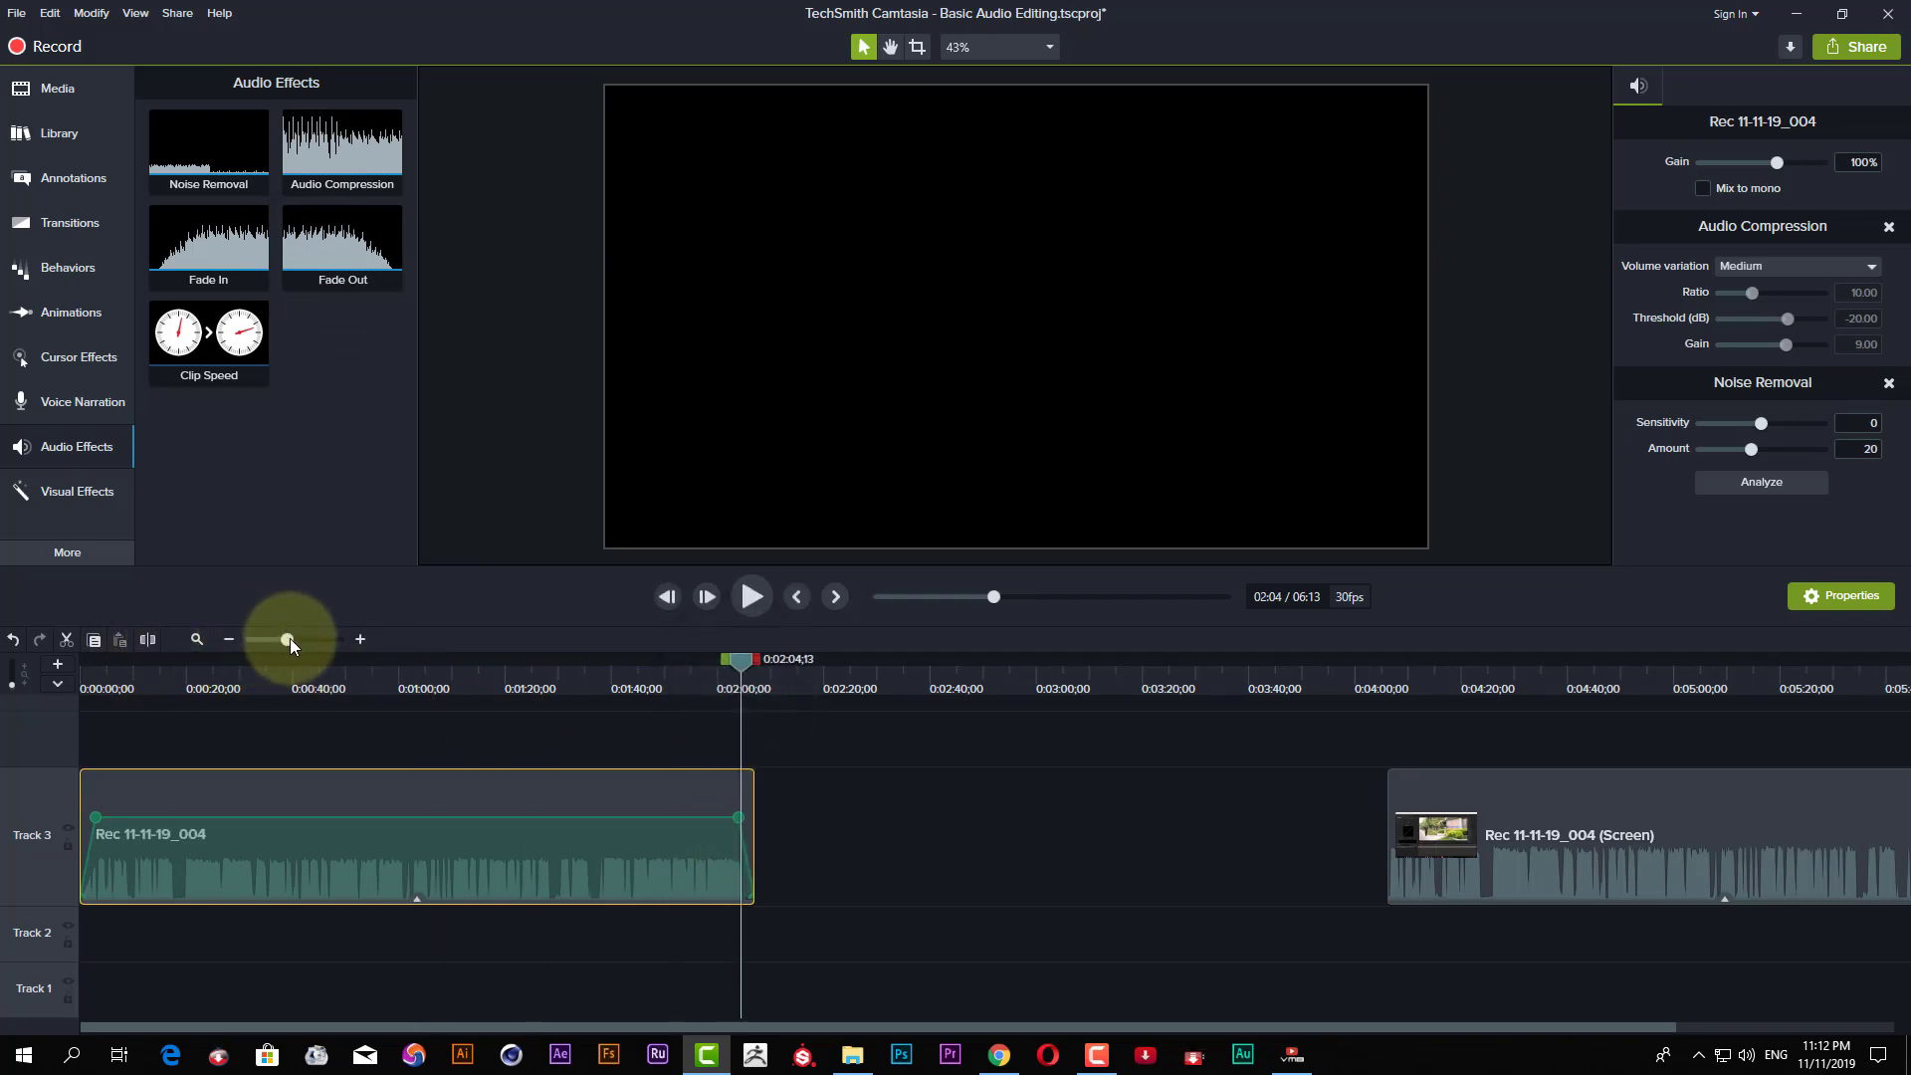
pyautogui.moveTo(290, 637); pyautogui.dragTo(315, 637)
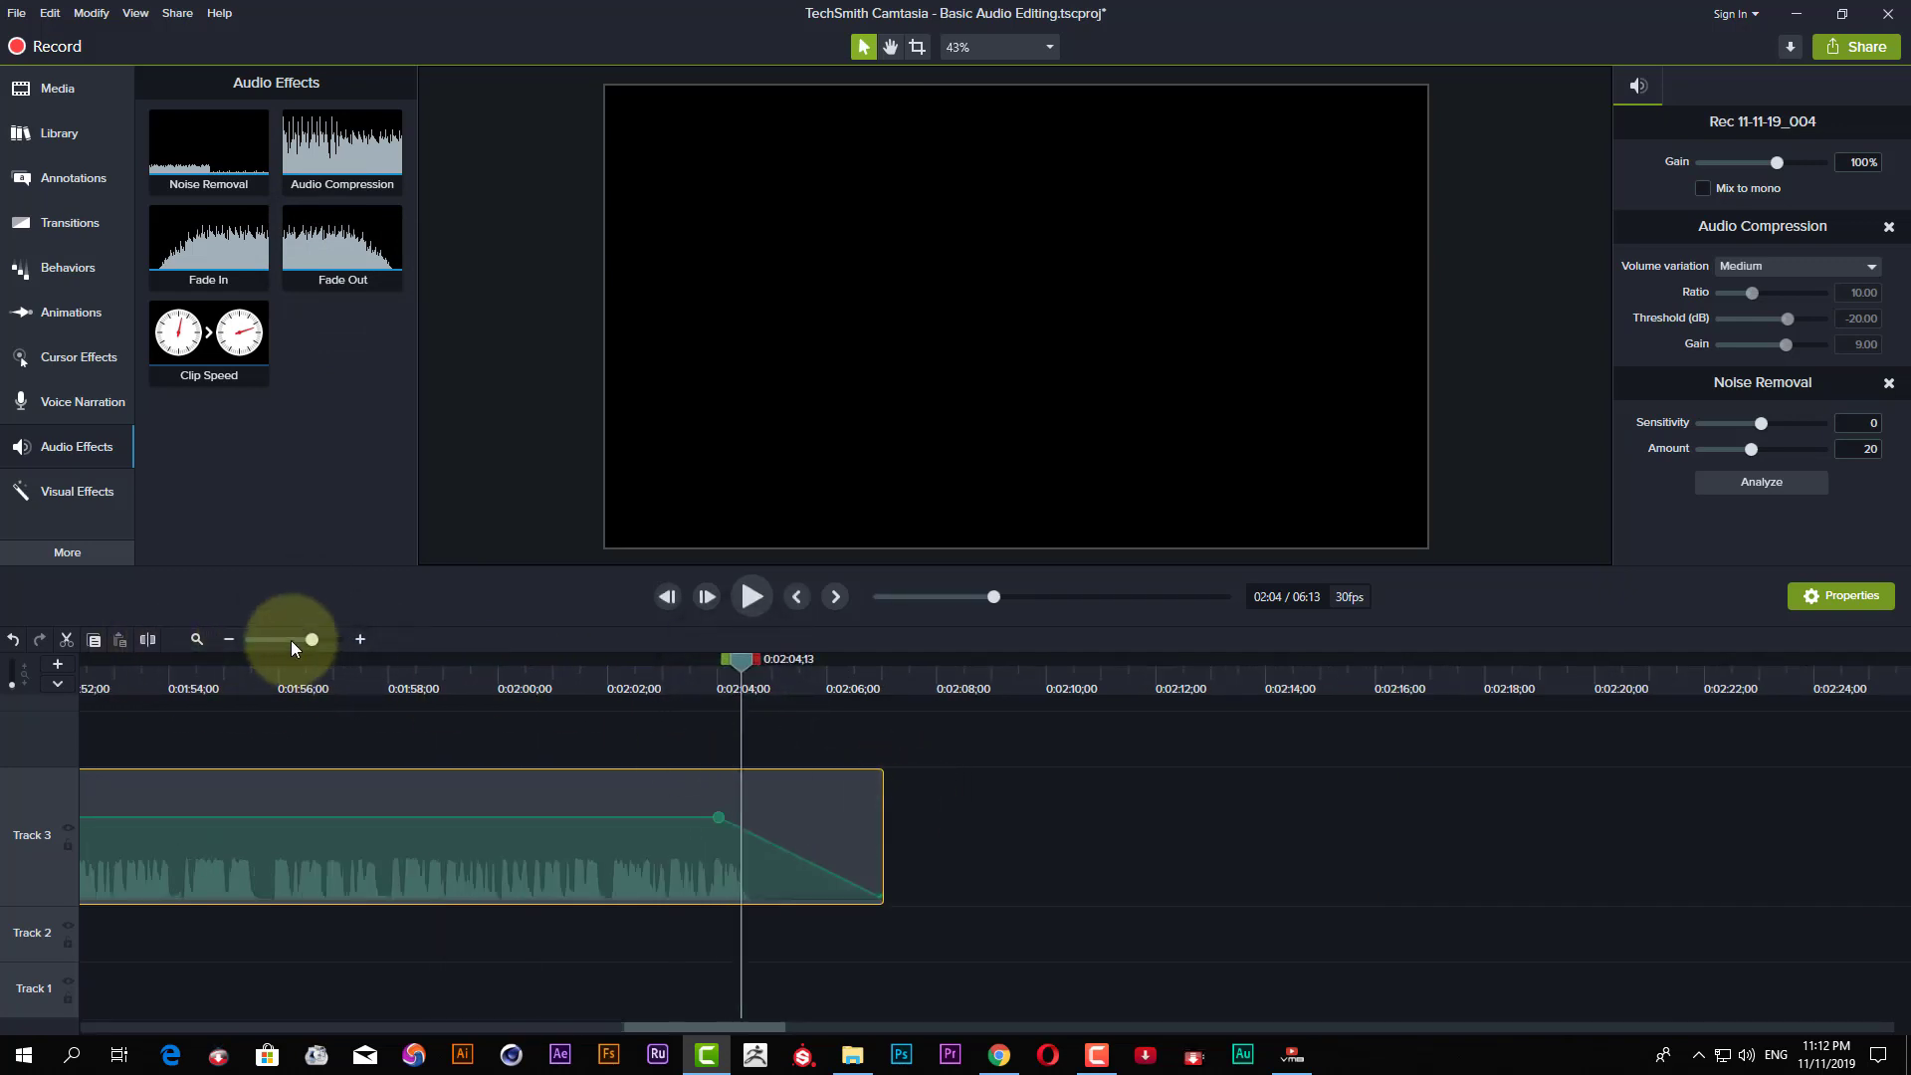
pyautogui.click(291, 639)
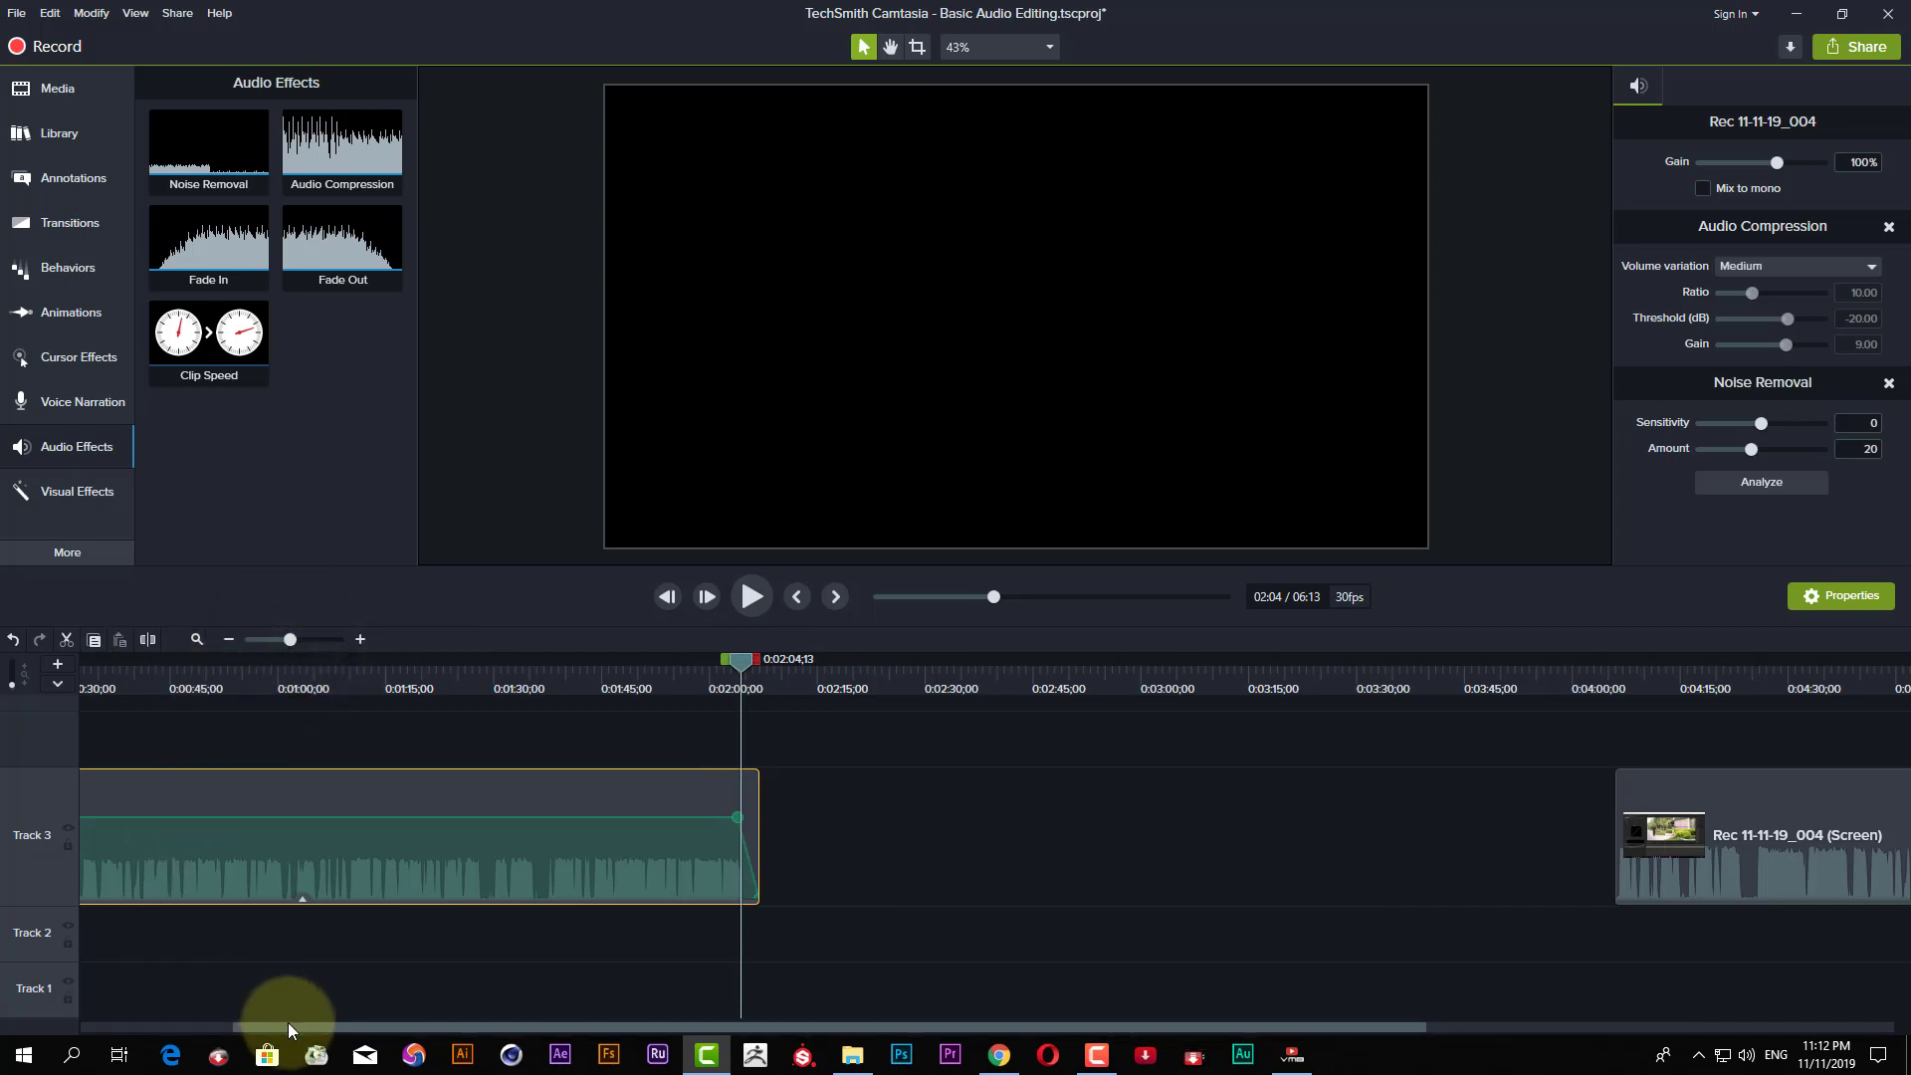
pyautogui.moveTo(289, 1029); pyautogui.dragTo(28, 1019)
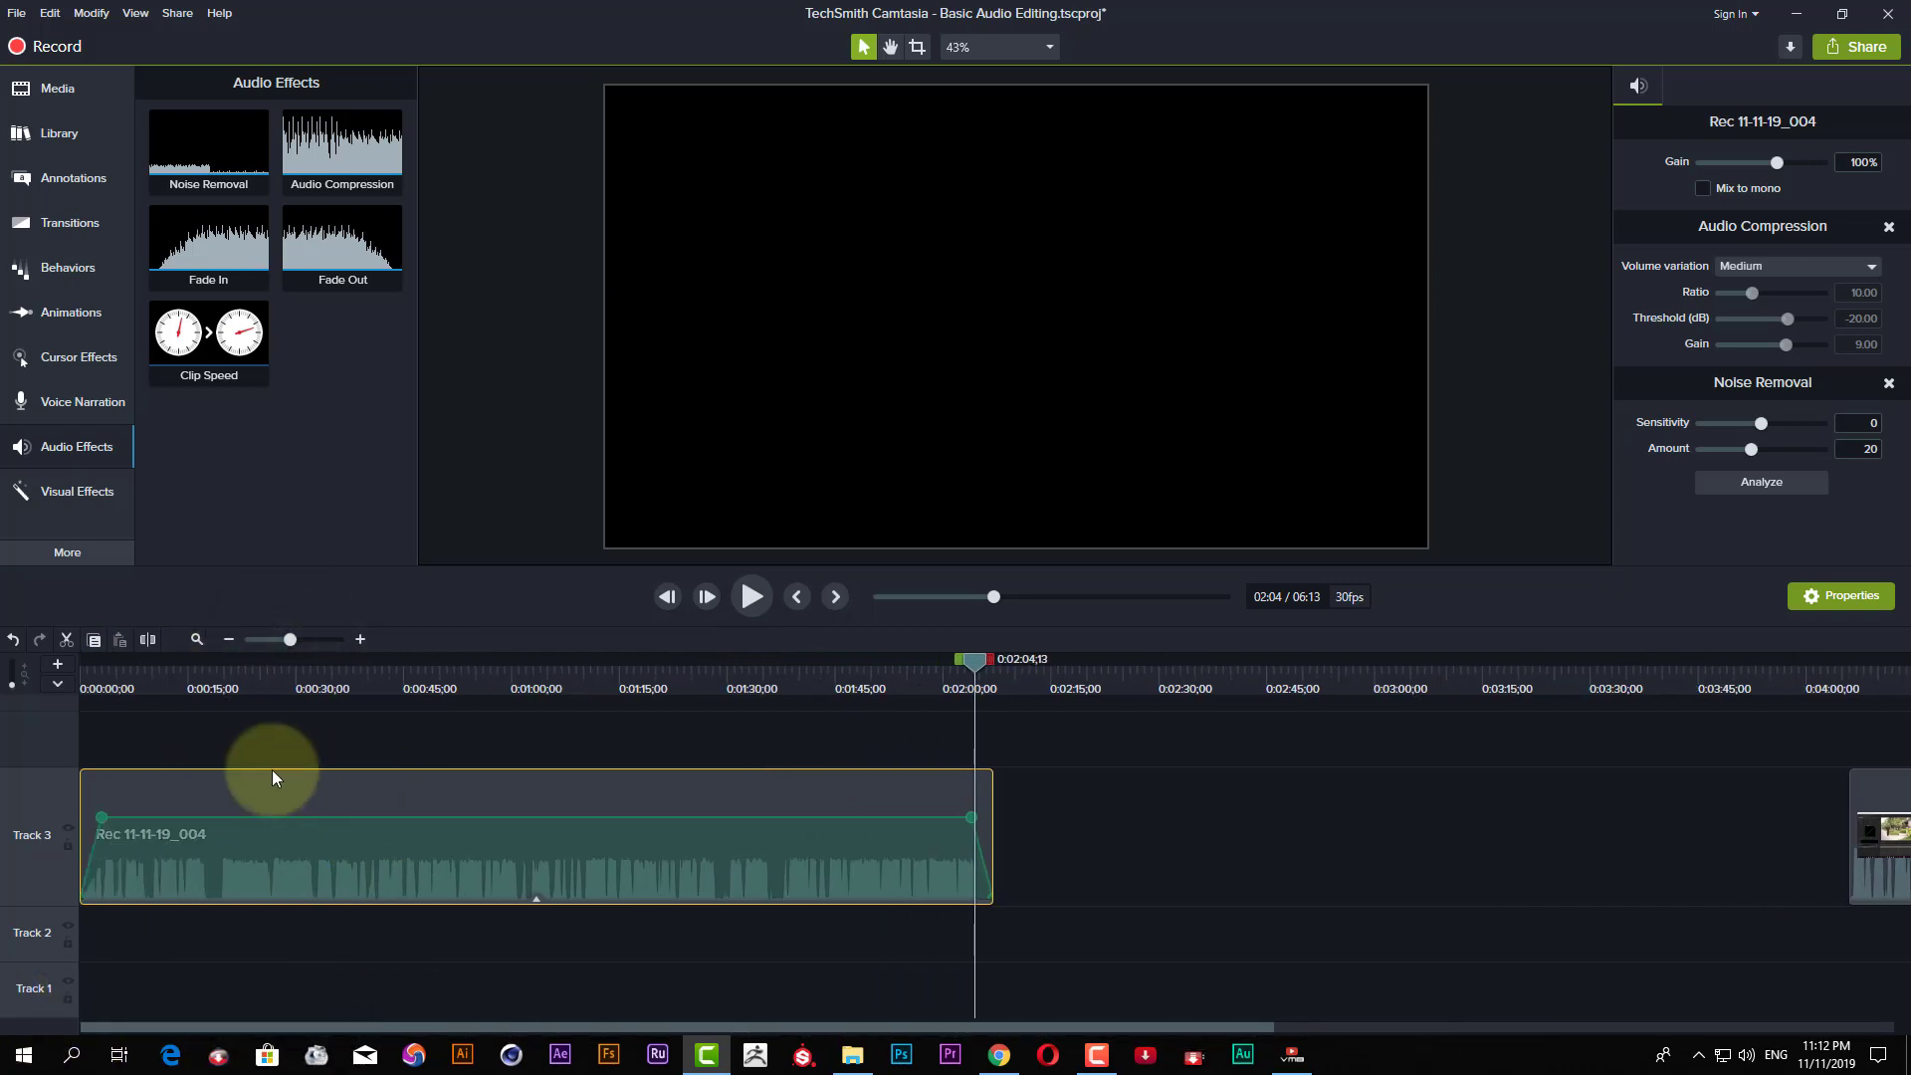
# Split the first audio clip at 0:00:54;24 and shift its second part along Track 3 to start at about 0:01:10.
pyautogui.click(467, 683)
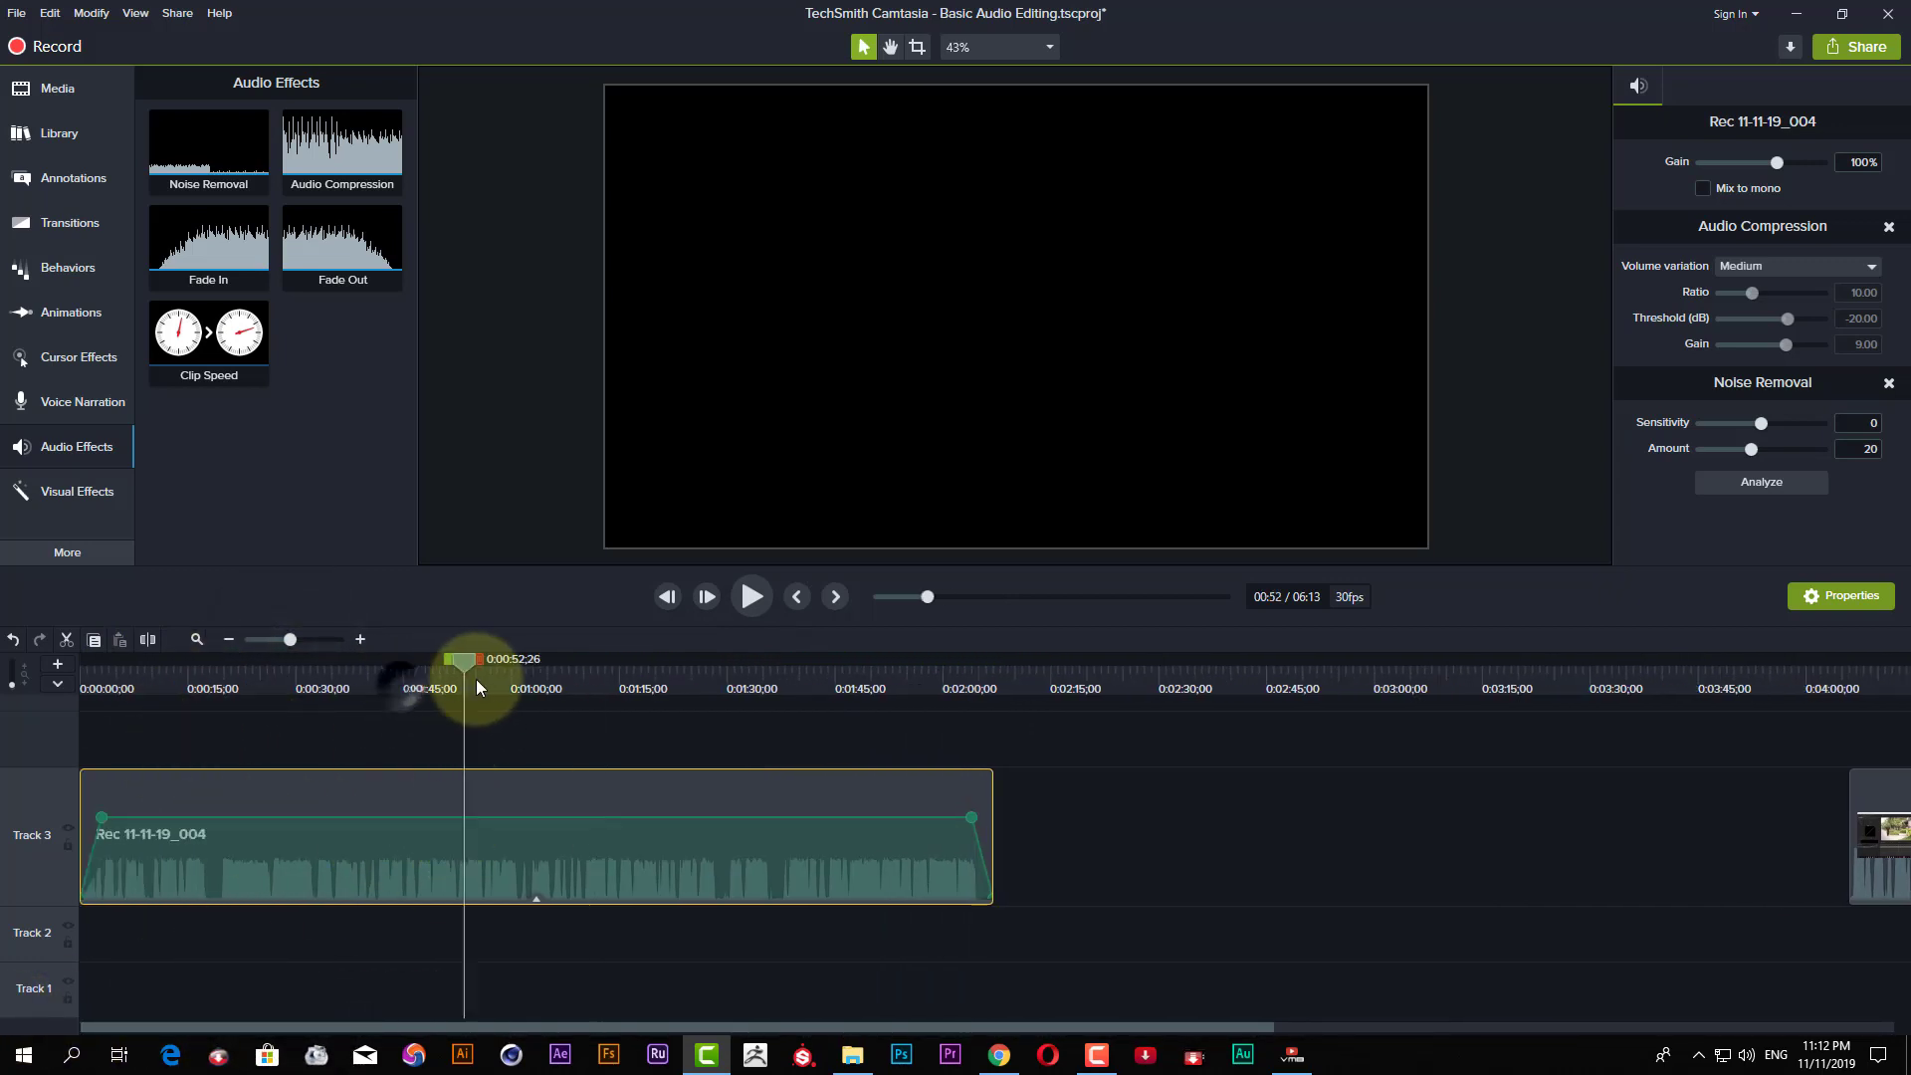
pyautogui.click(475, 682)
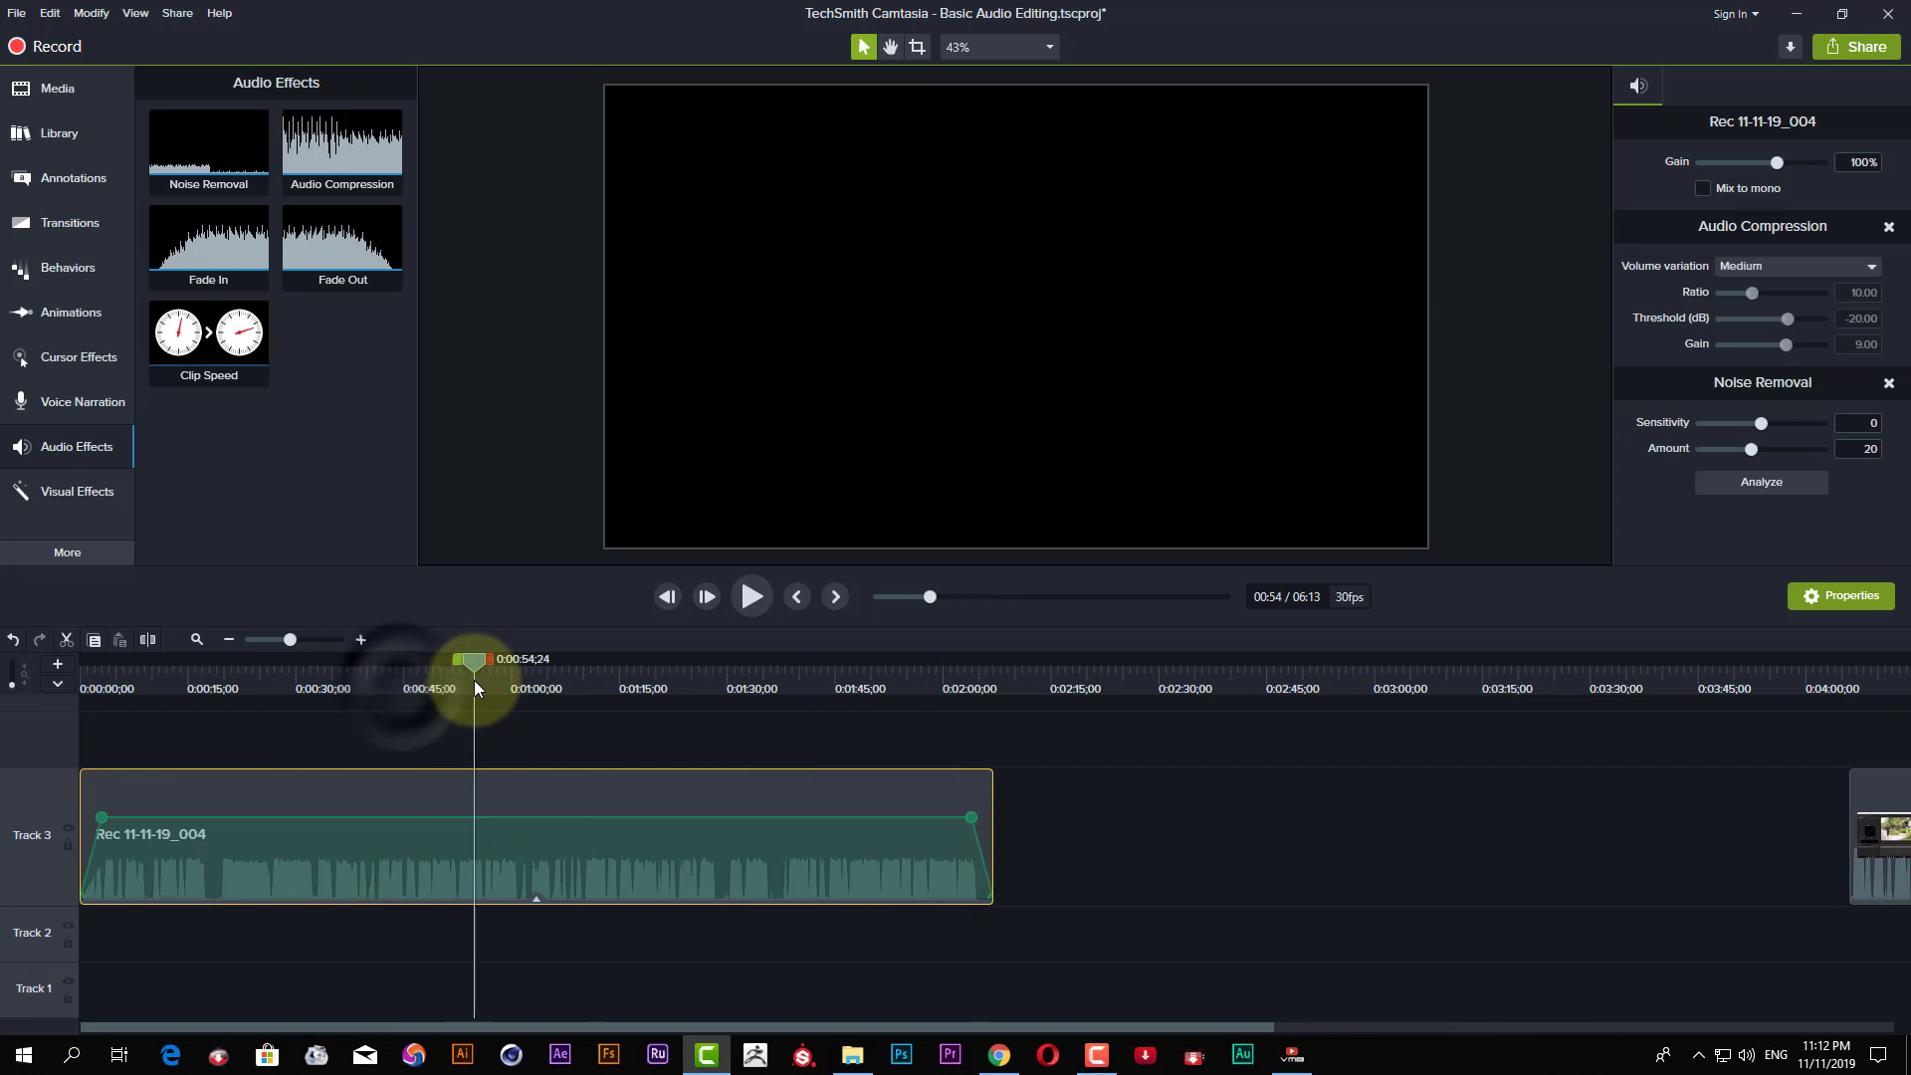
pyautogui.click(636, 867)
pyautogui.click(151, 639)
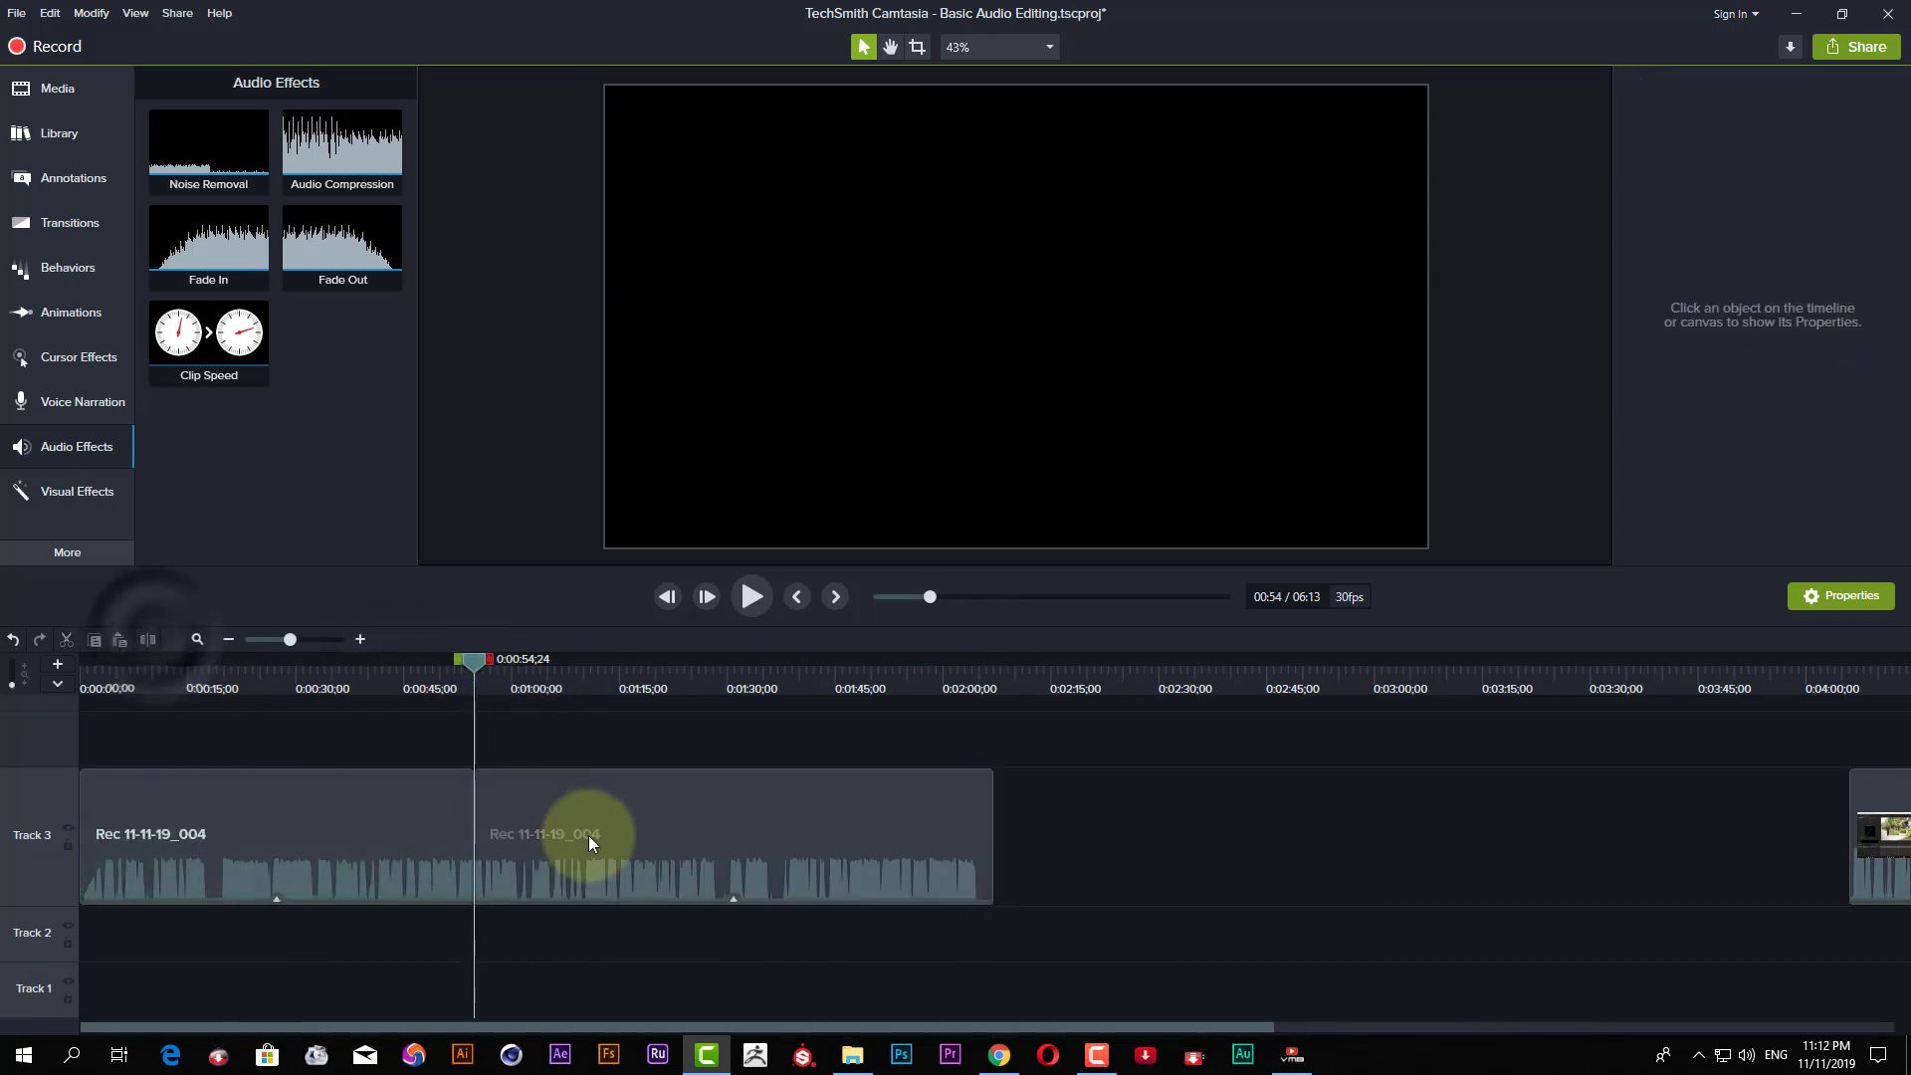
pyautogui.moveTo(588, 834); pyautogui.dragTo(629, 834)
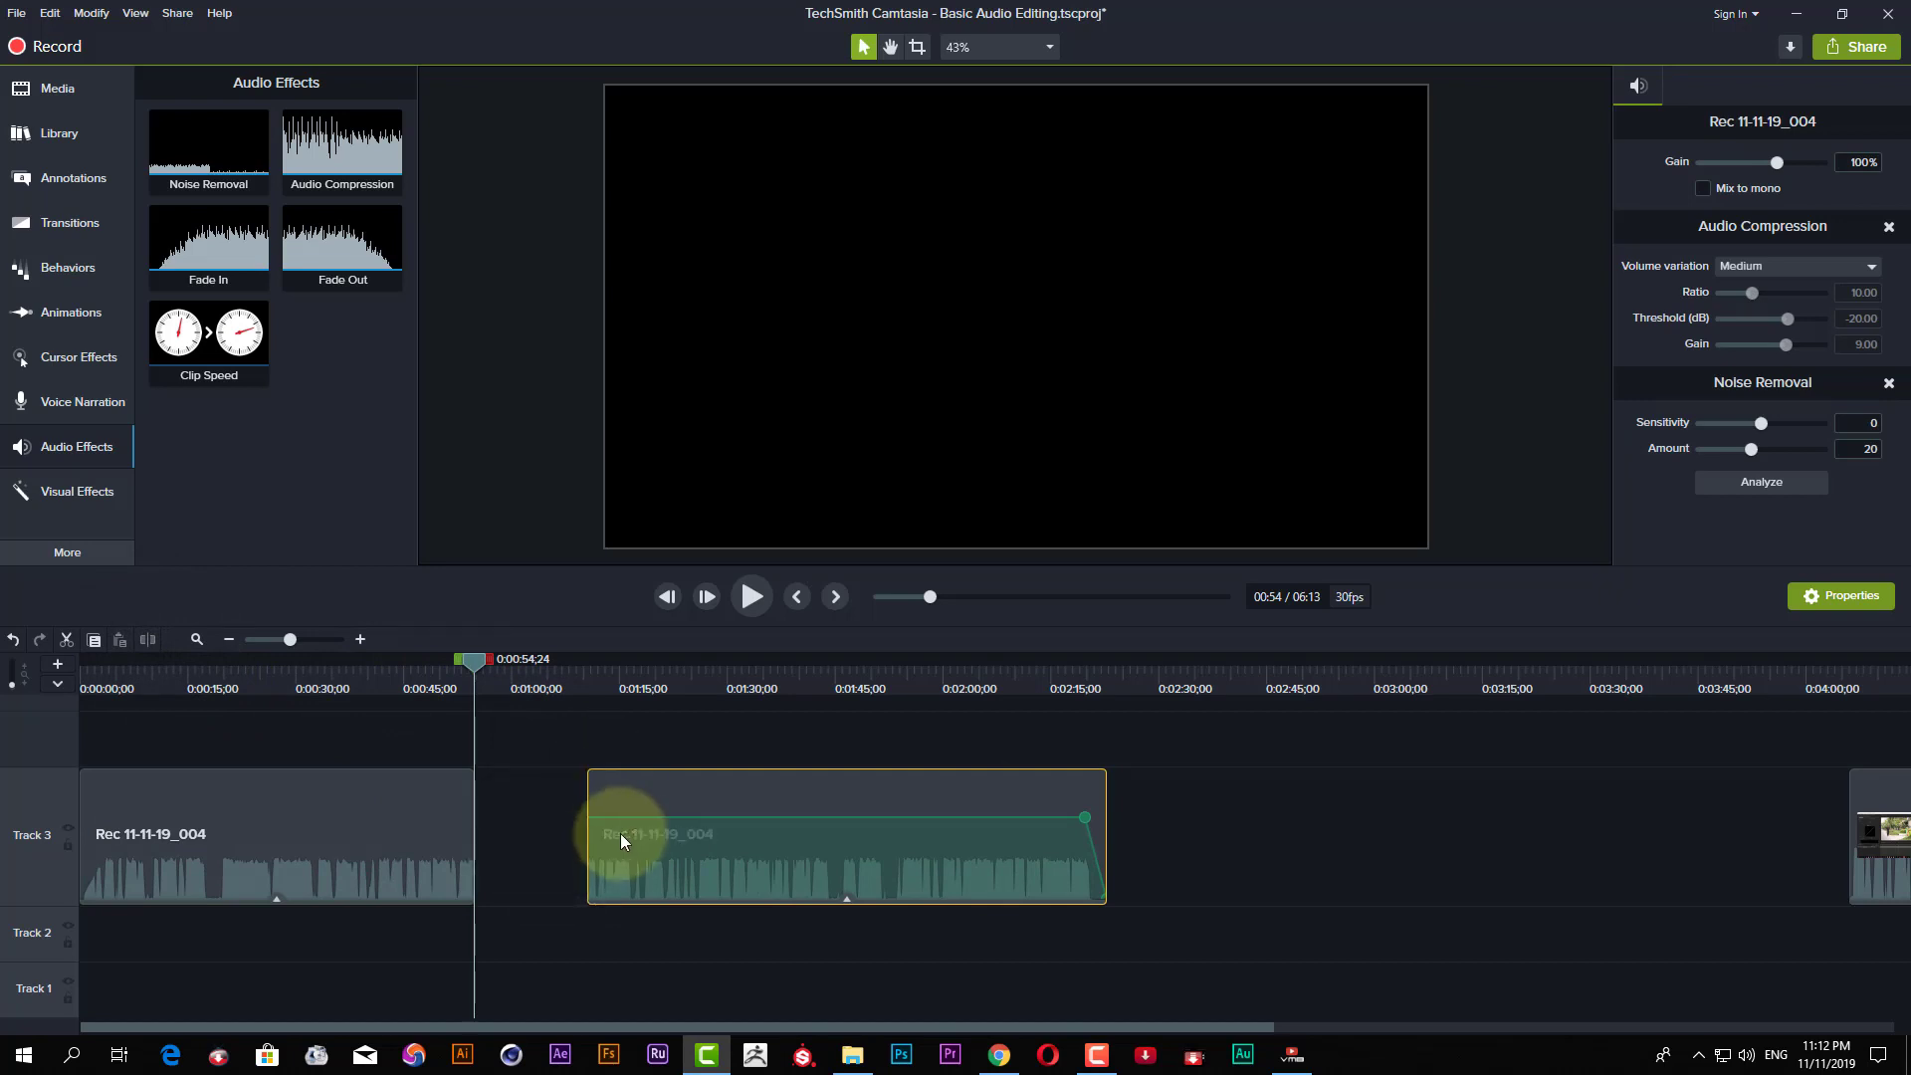
# Add a Fade In to the second part of the split audio and a Fade Out to the first part.
pyautogui.moveTo(216, 243); pyautogui.dragTo(627, 834)
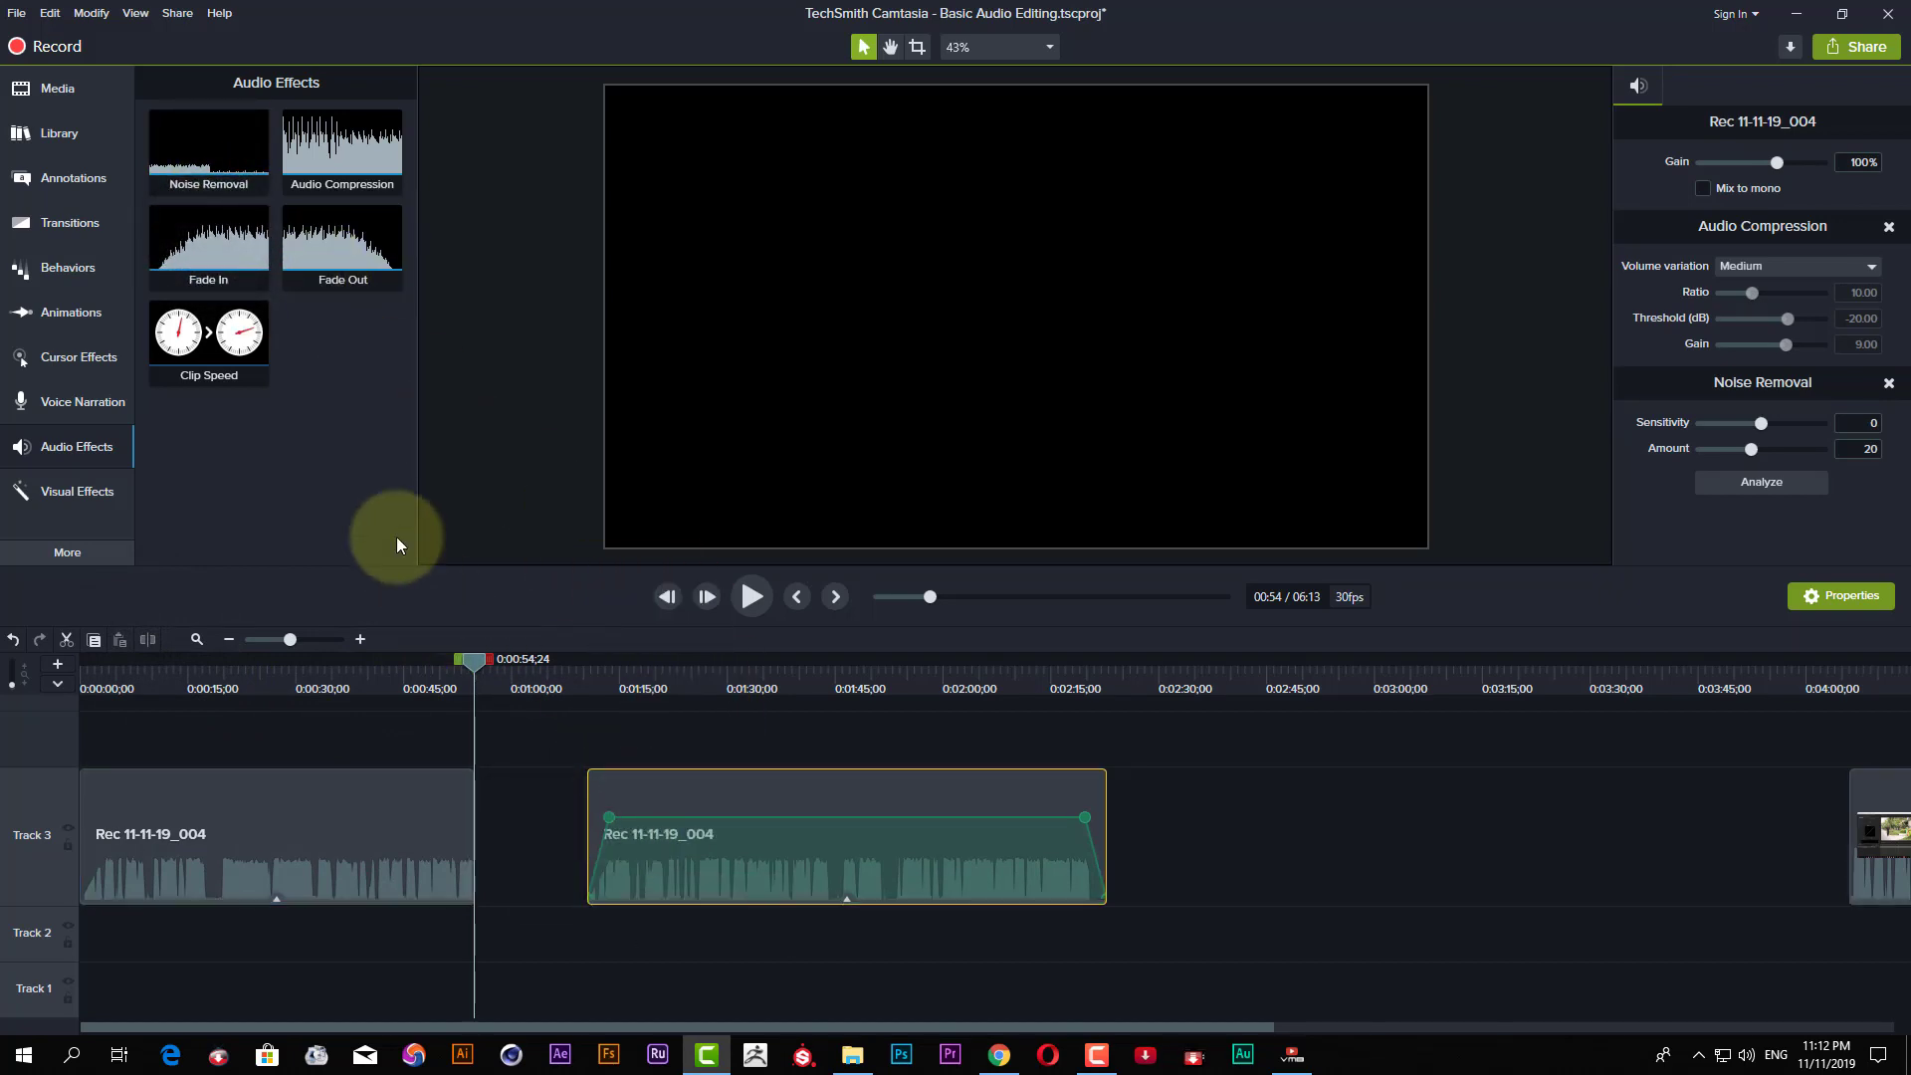
pyautogui.moveTo(341, 261); pyautogui.dragTo(446, 846)
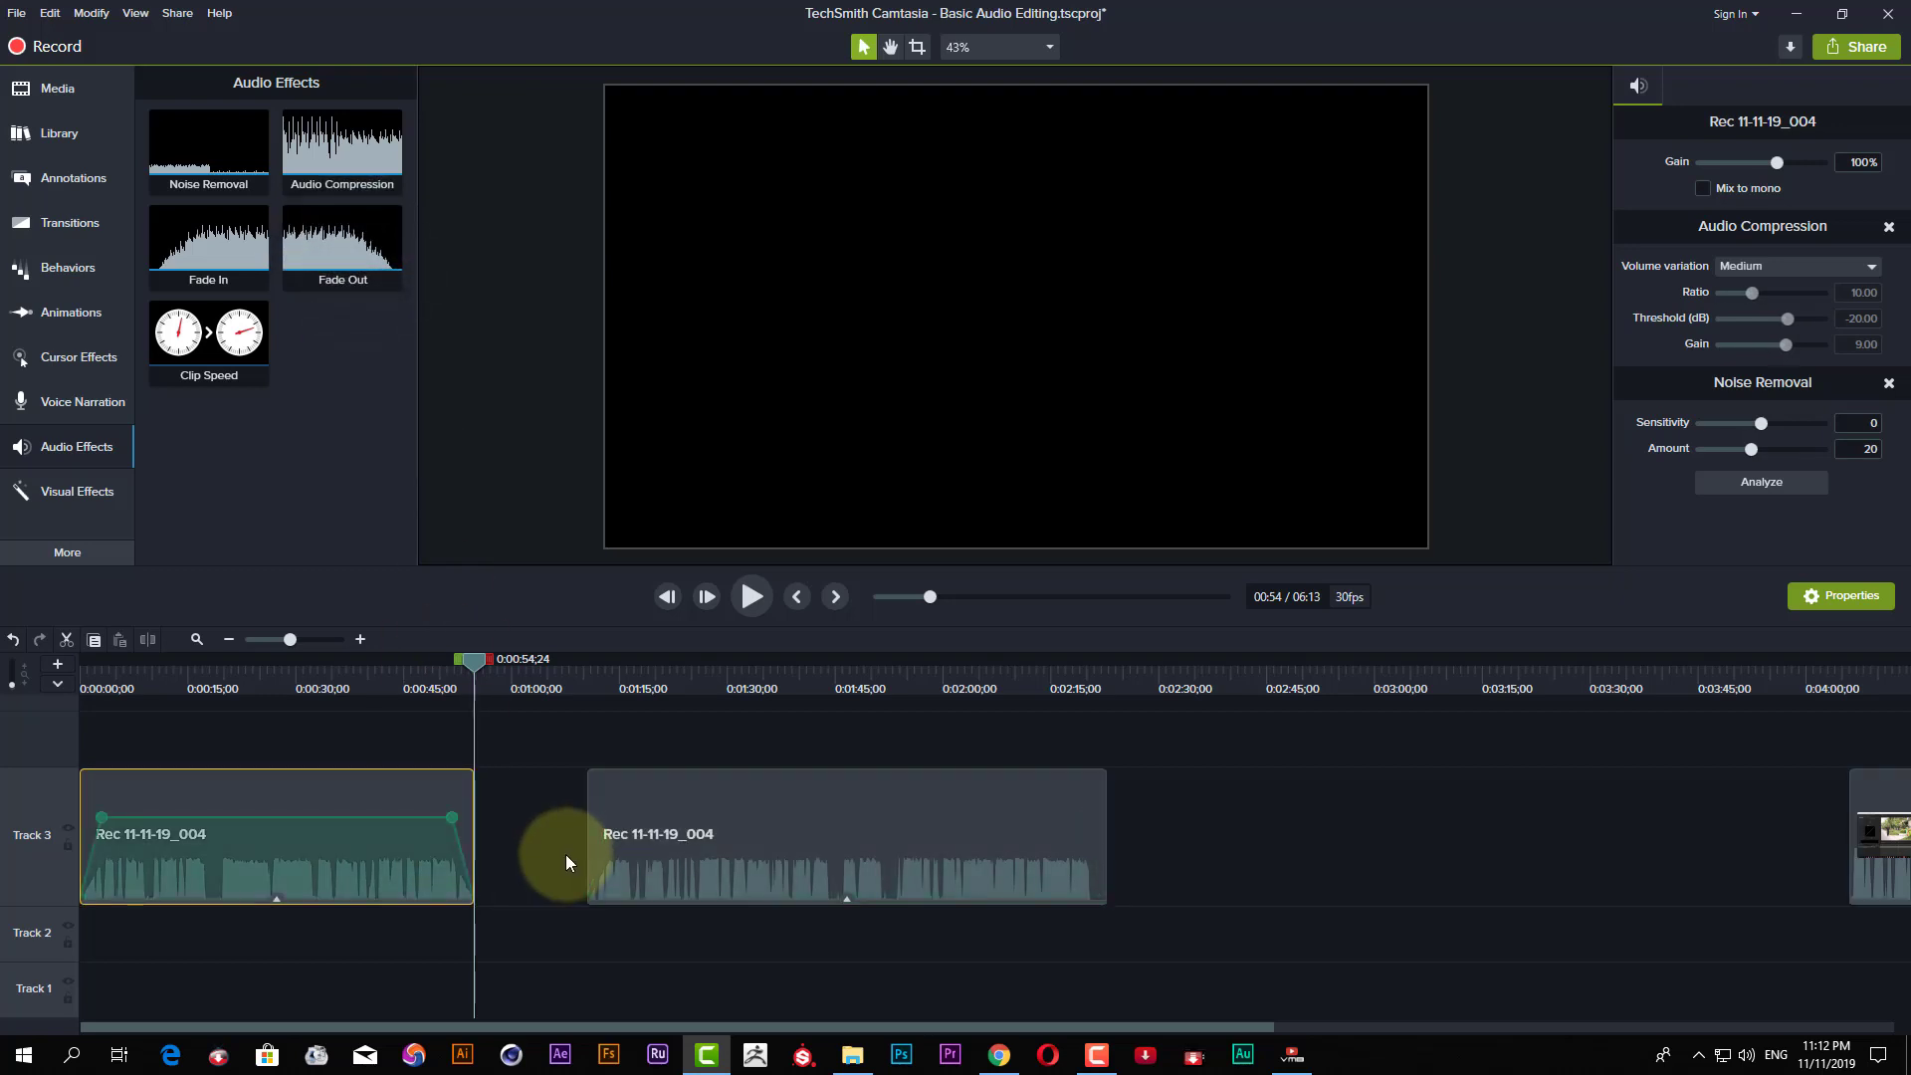
# Apply the Clip Speed effect to the second part of the split audio and review its effect properties.
pyautogui.click(810, 862)
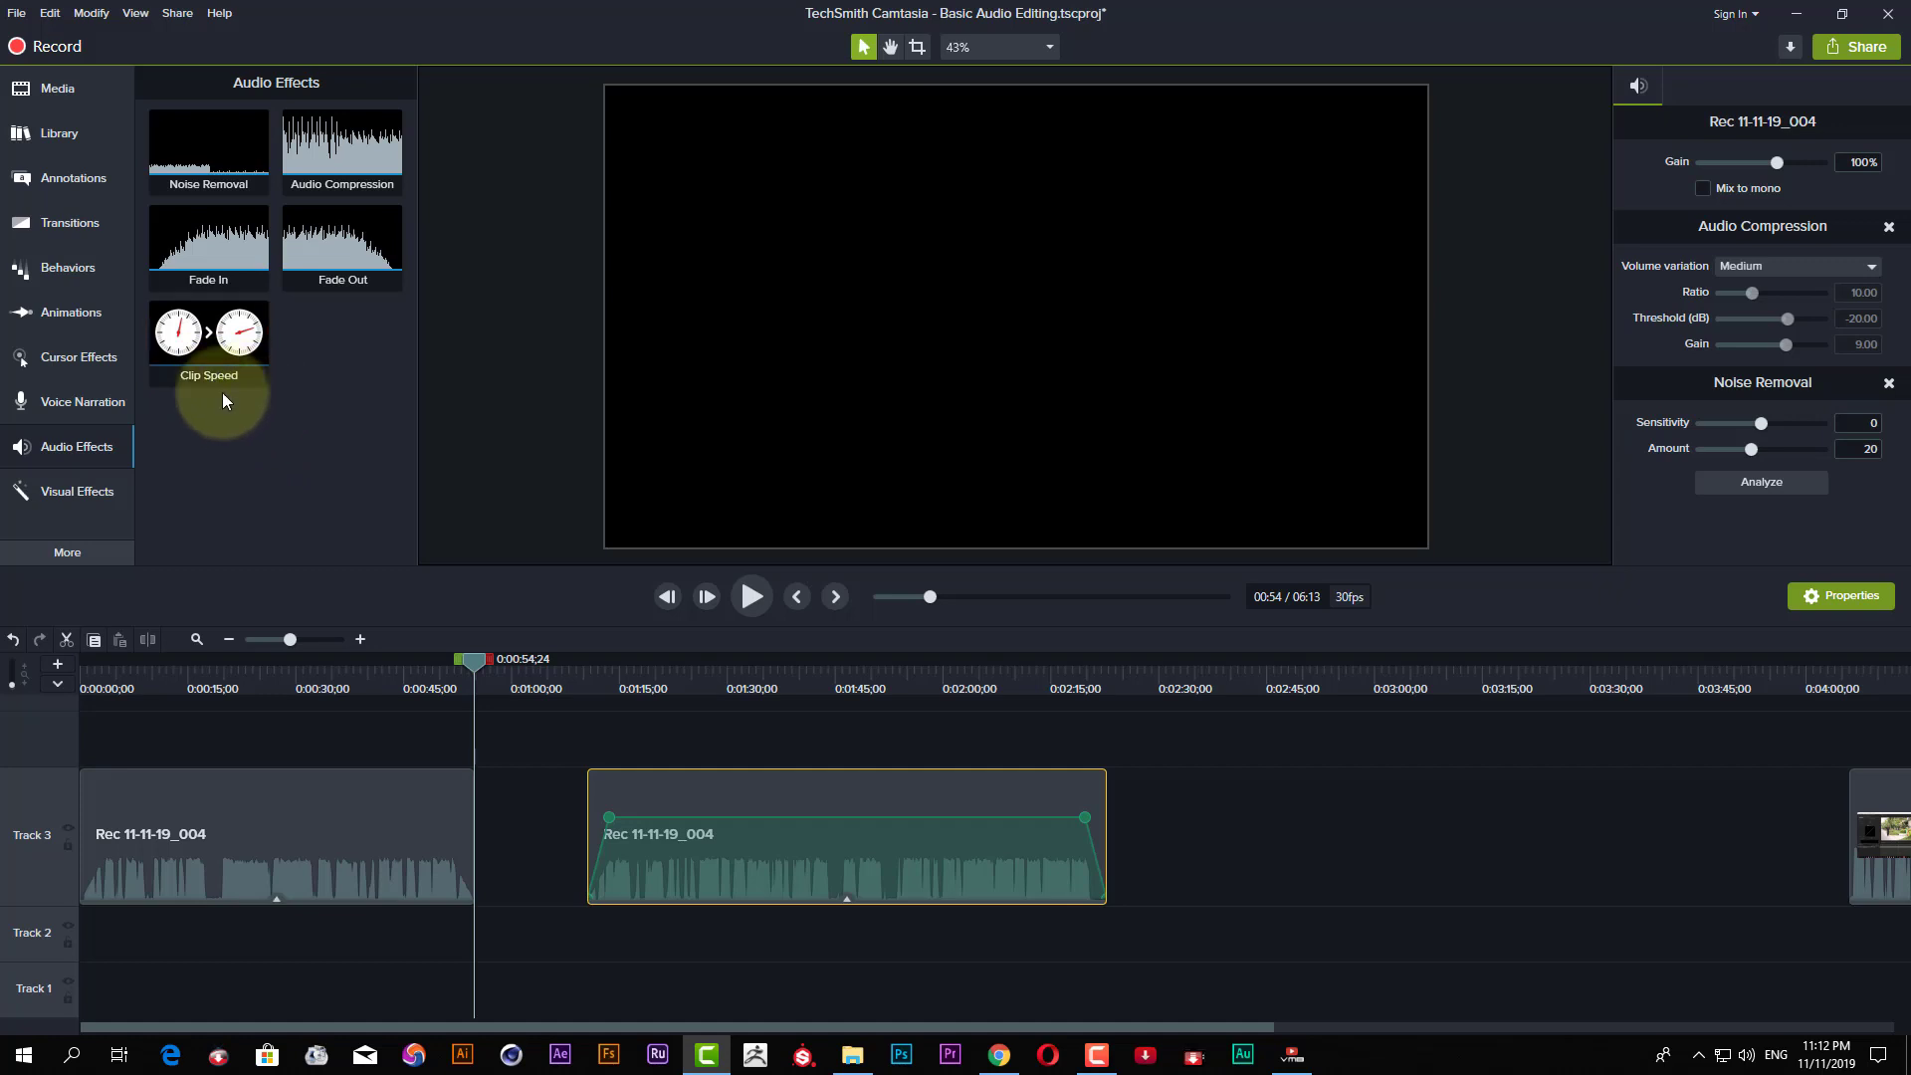
pyautogui.moveTo(209, 344); pyautogui.dragTo(899, 869)
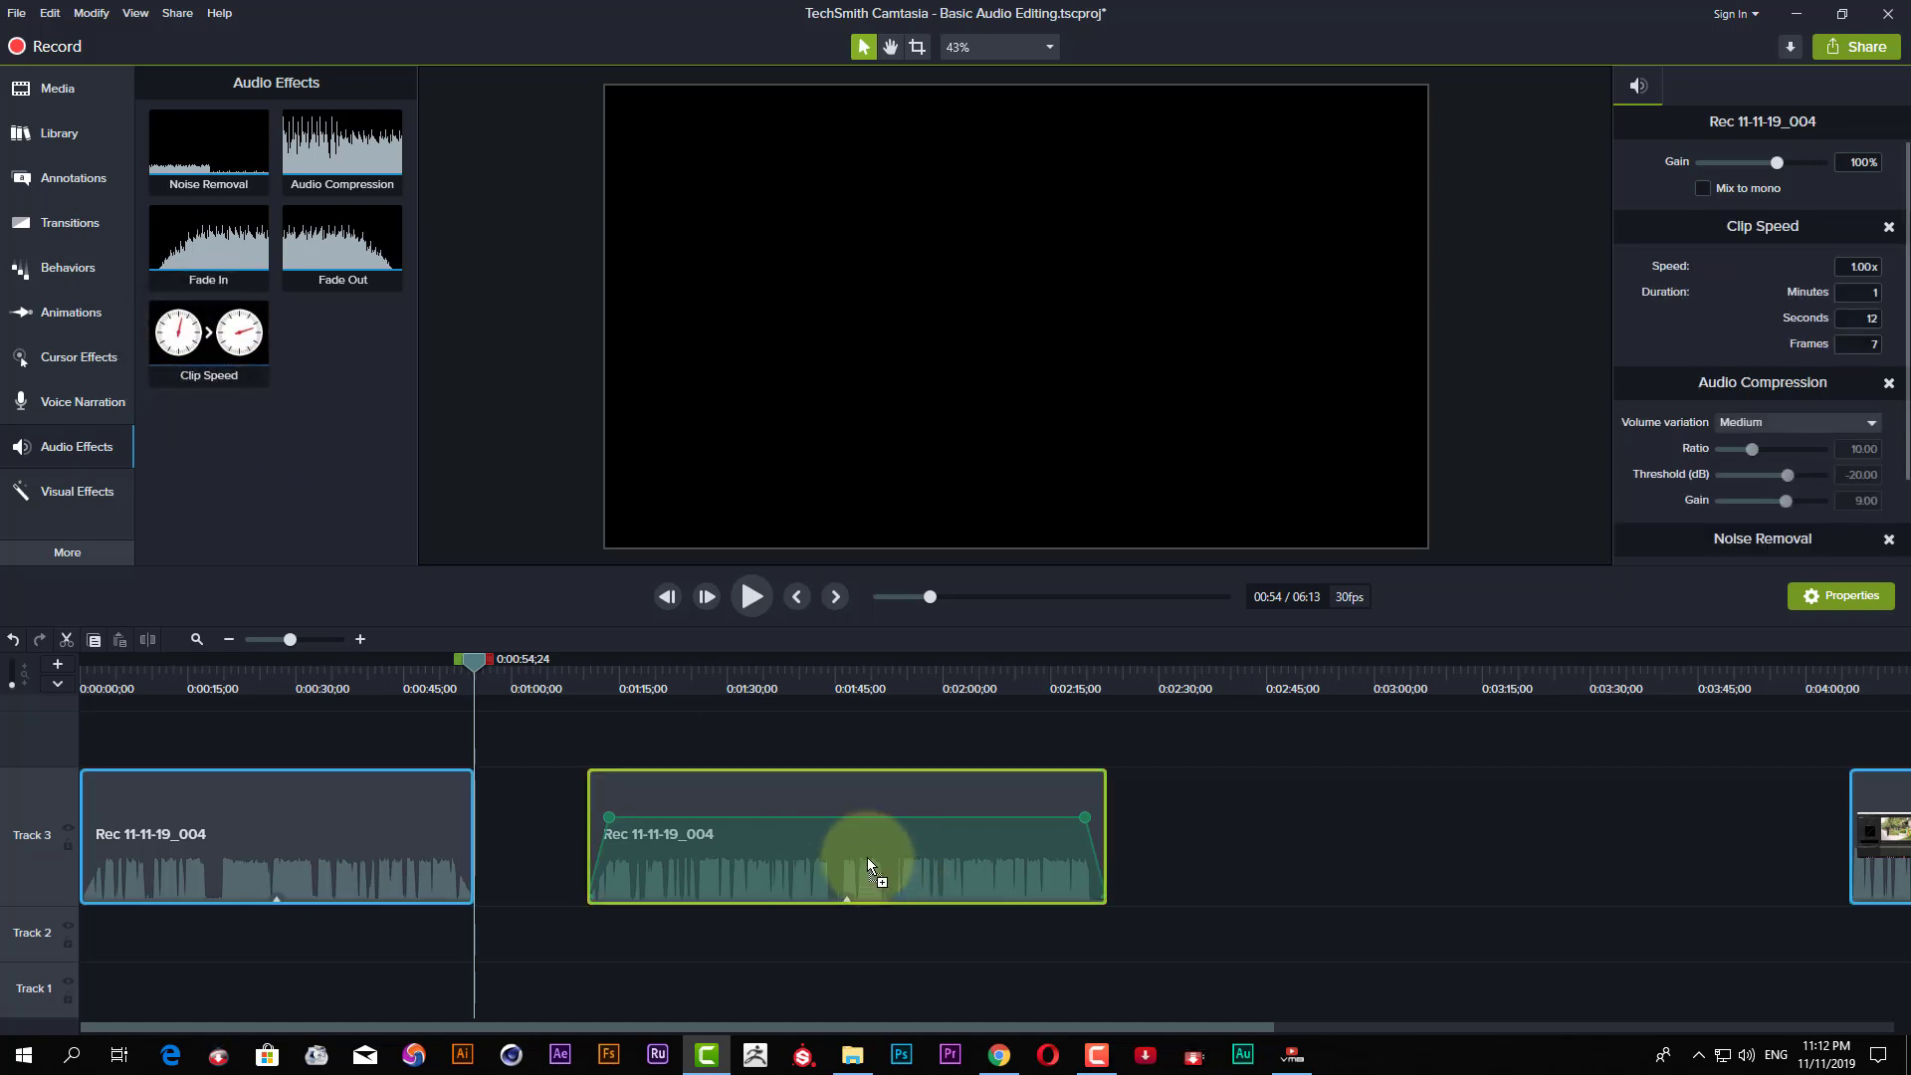
pyautogui.click(1857, 598)
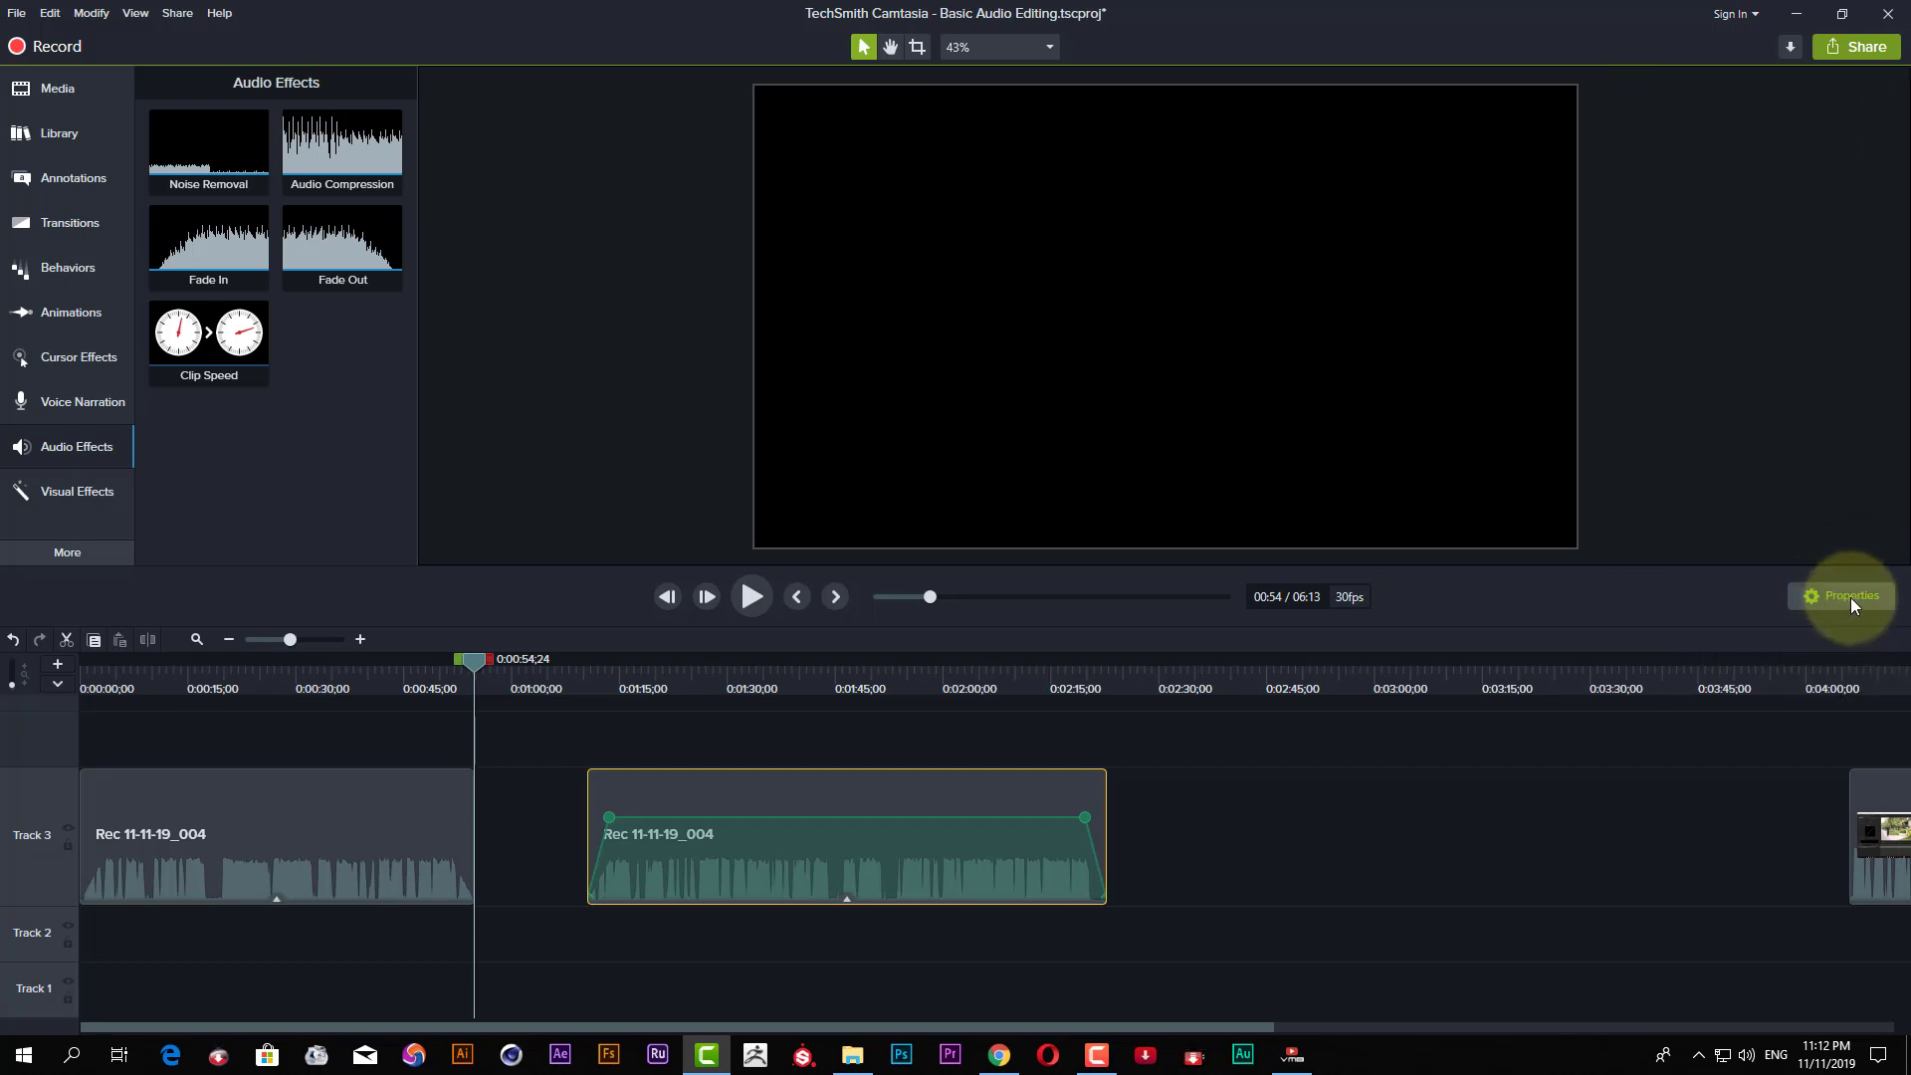
pyautogui.click(1849, 597)
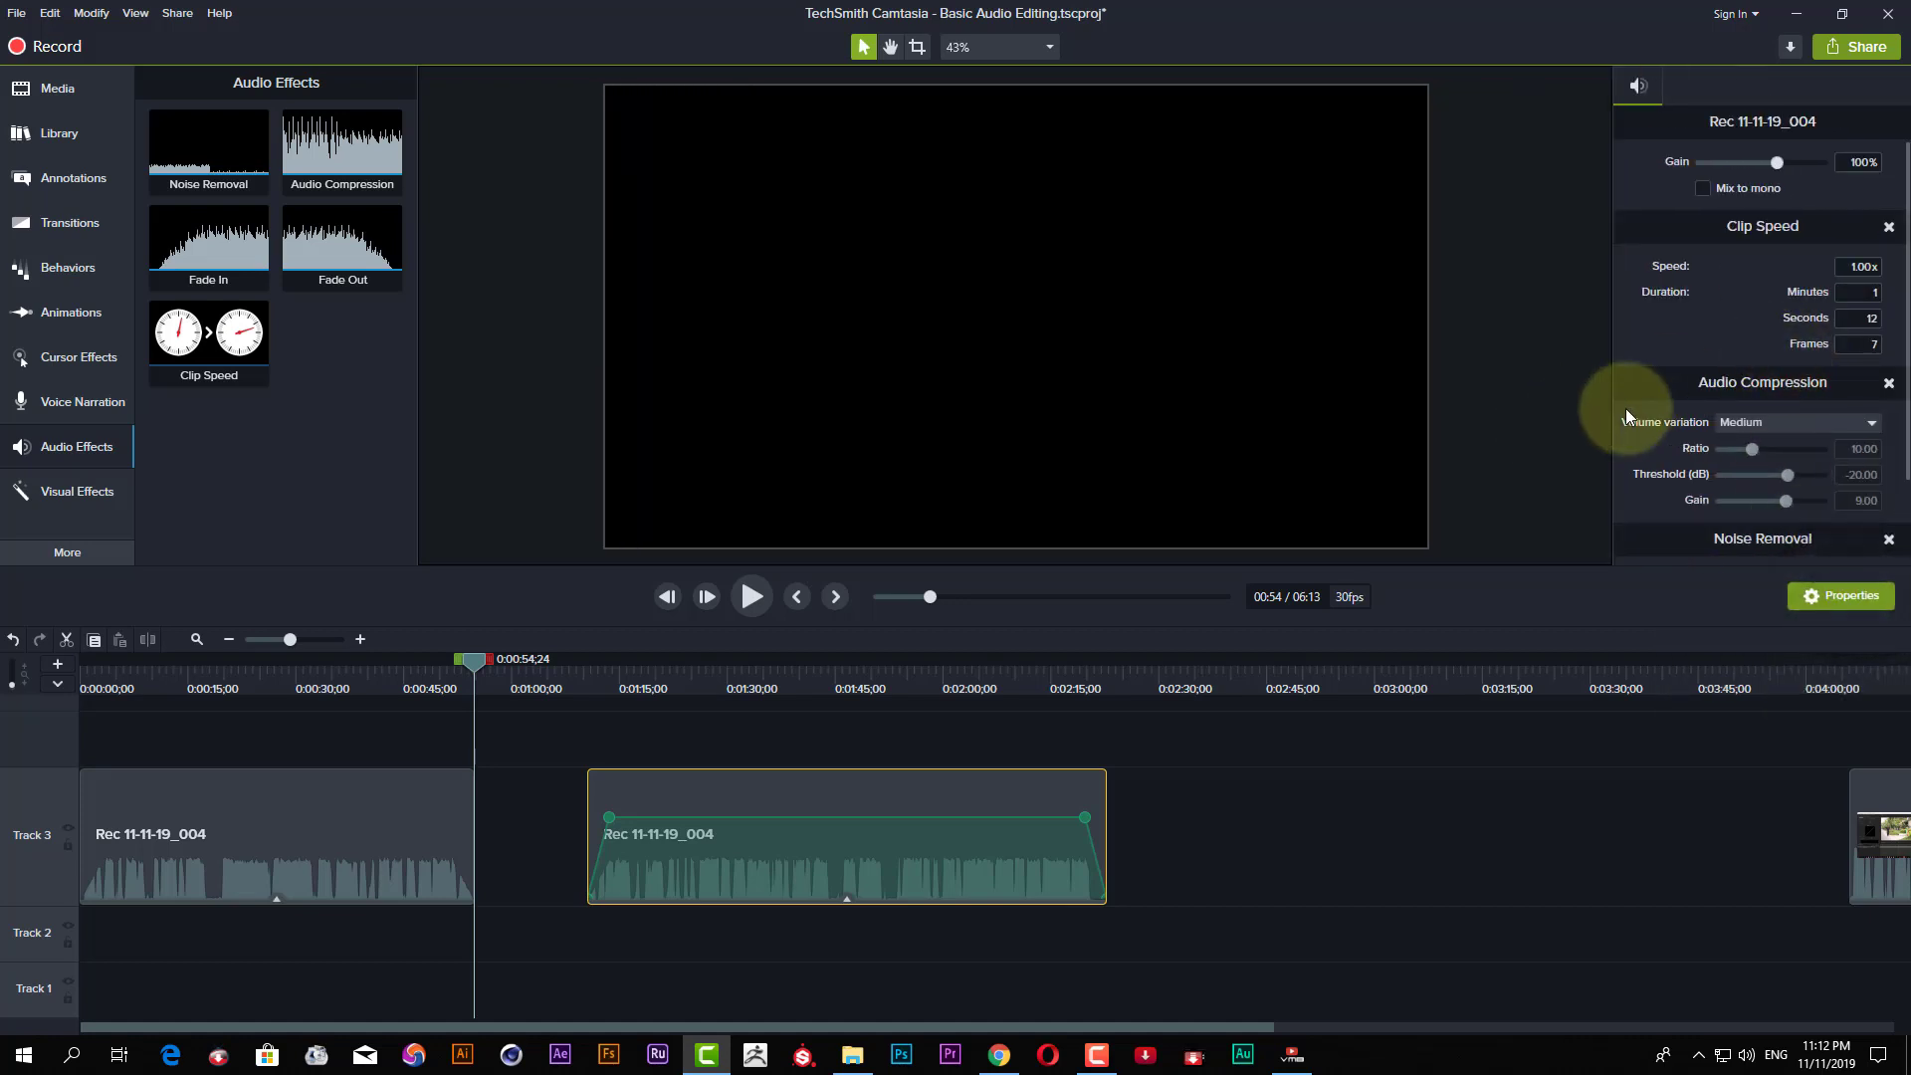
pyautogui.scroll(-2, 1629, 403)
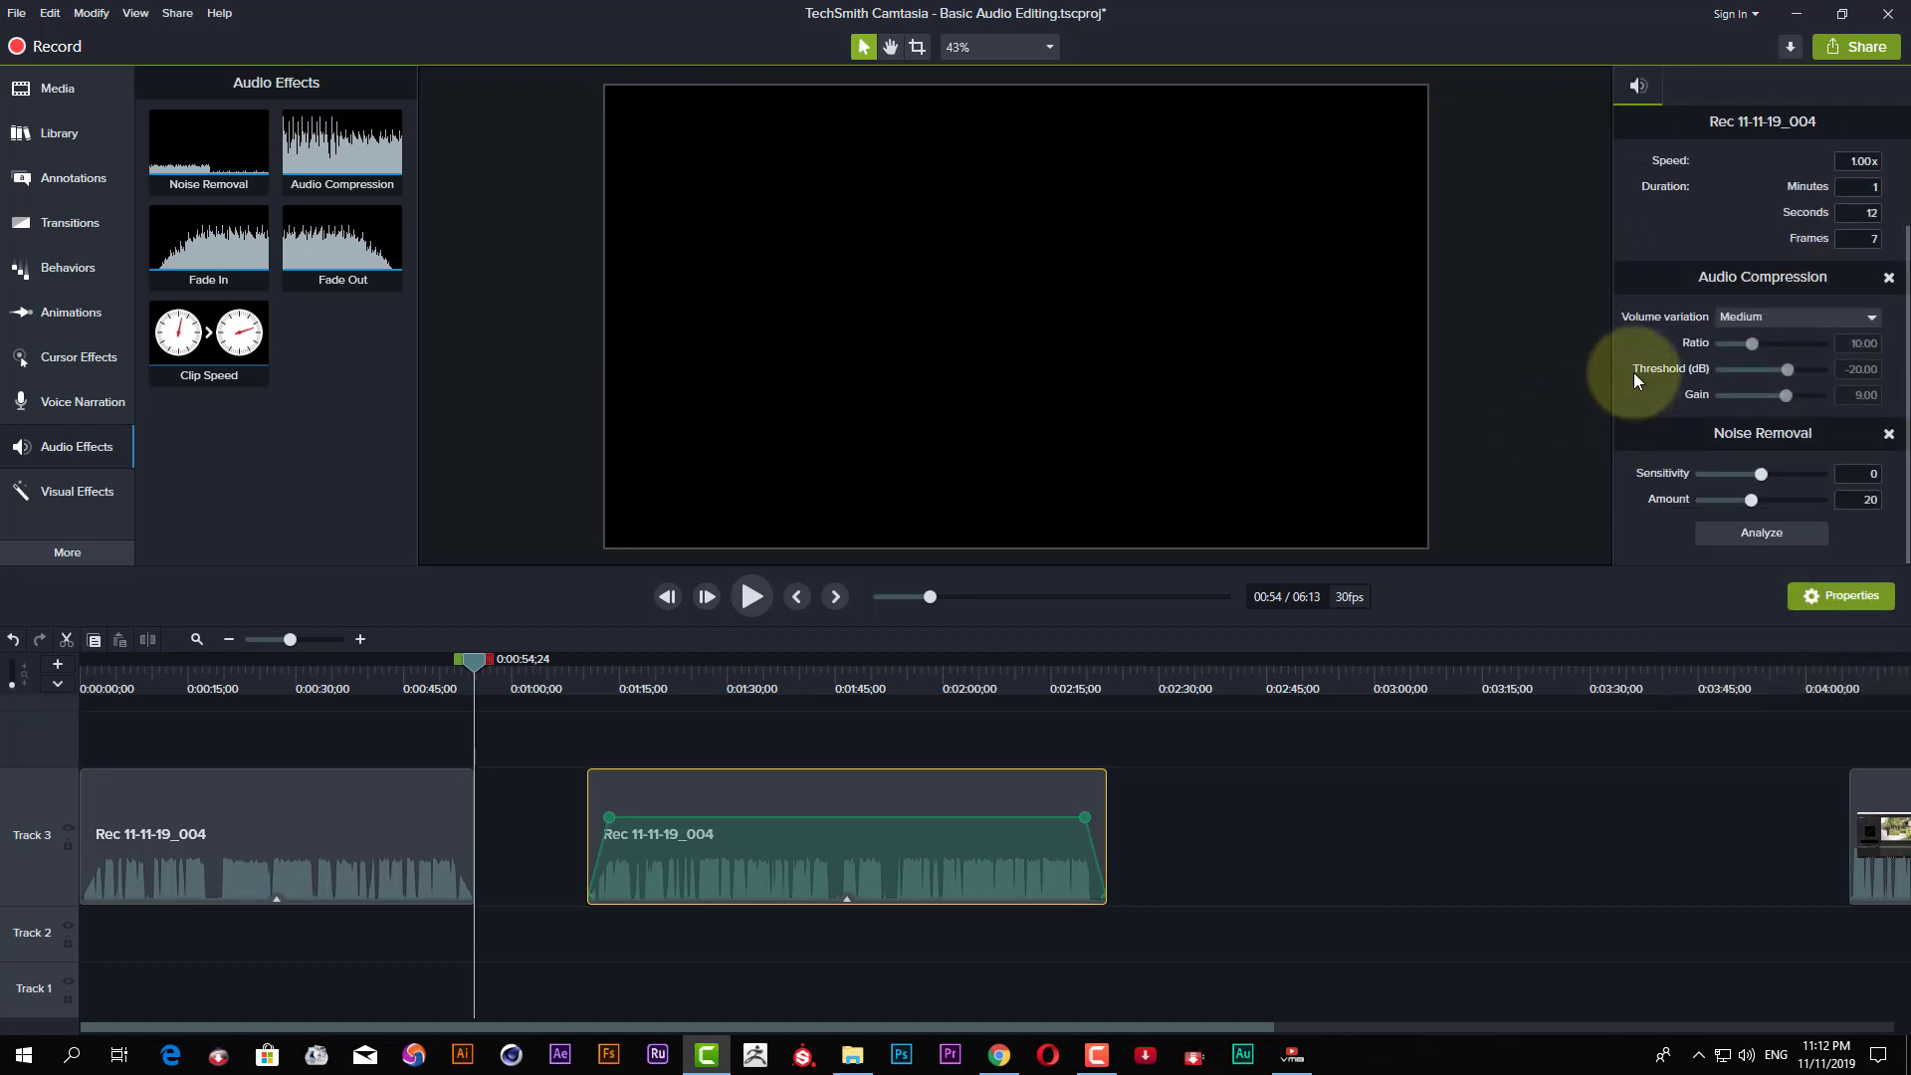
pyautogui.scroll(2, 1633, 372)
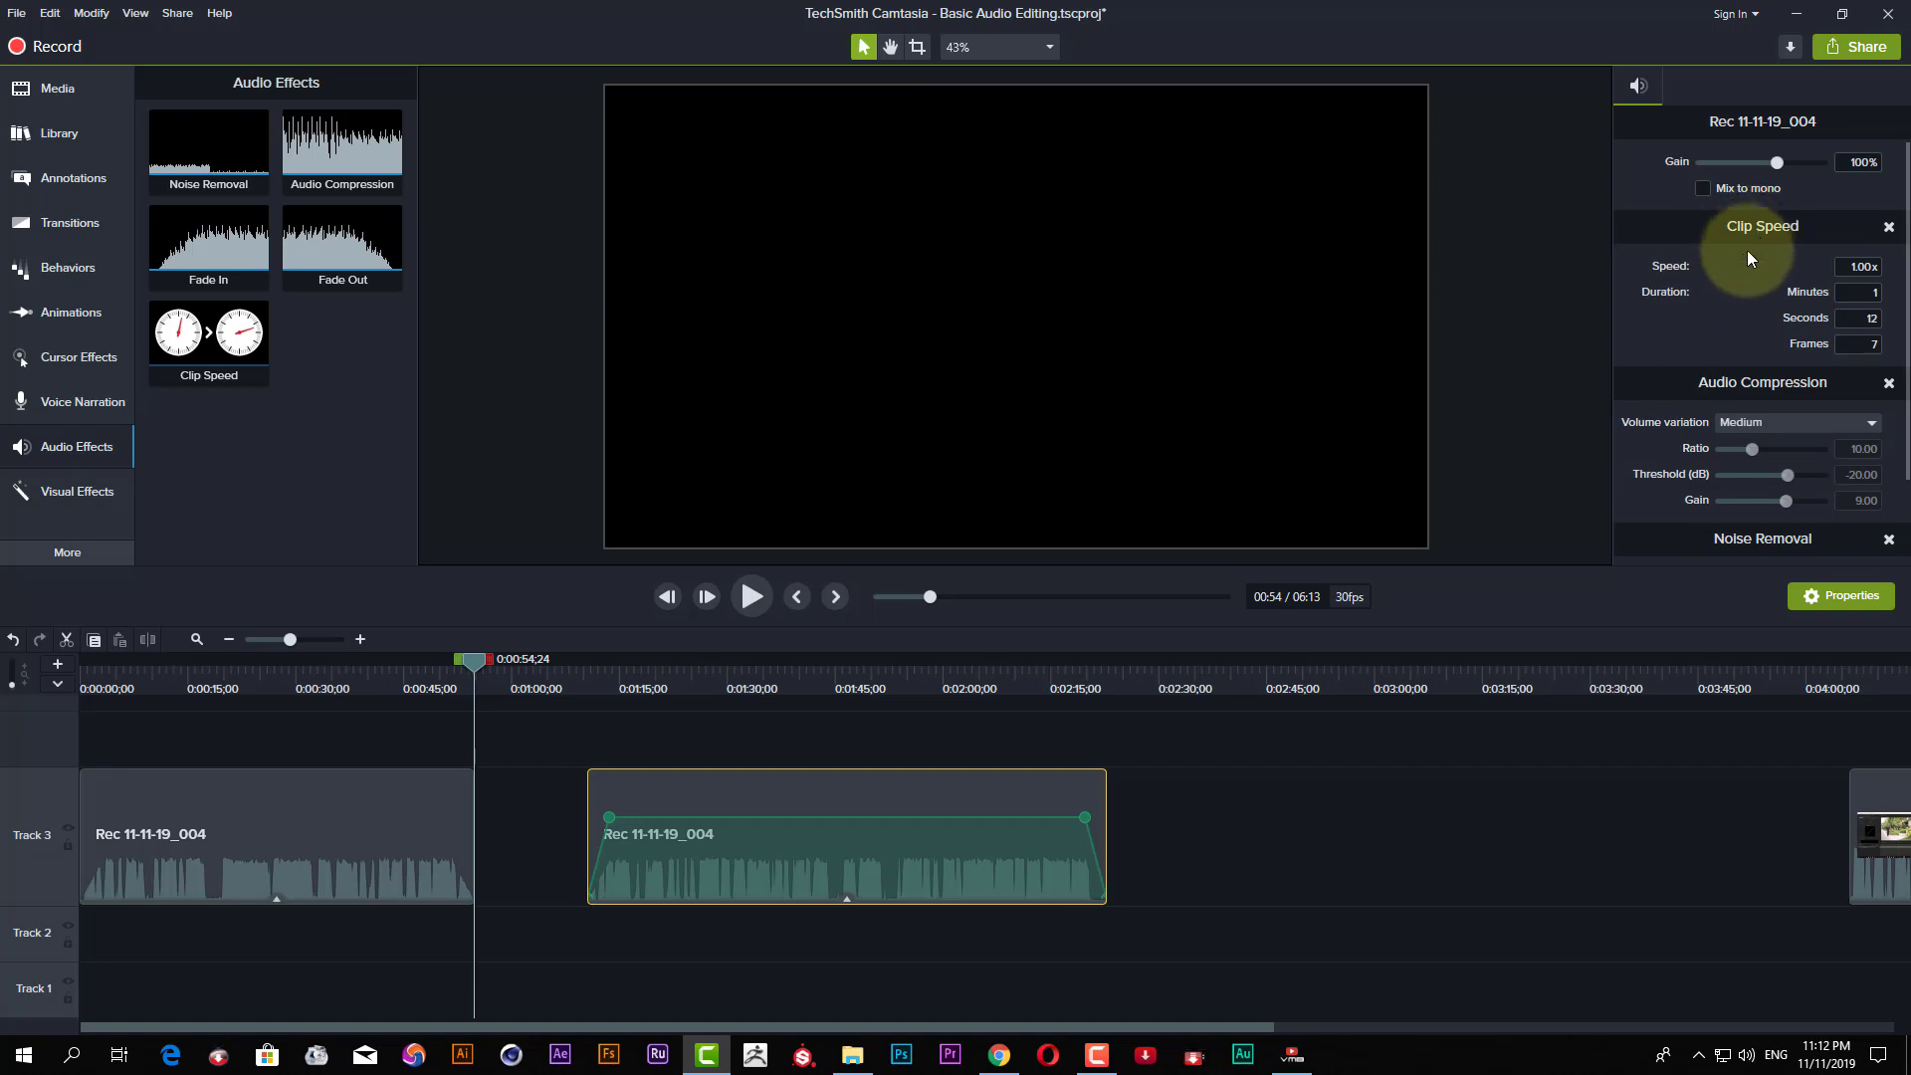
# Set the clip speed of the second audio part to 3.00x.
pyautogui.doubleClick(1842, 266)
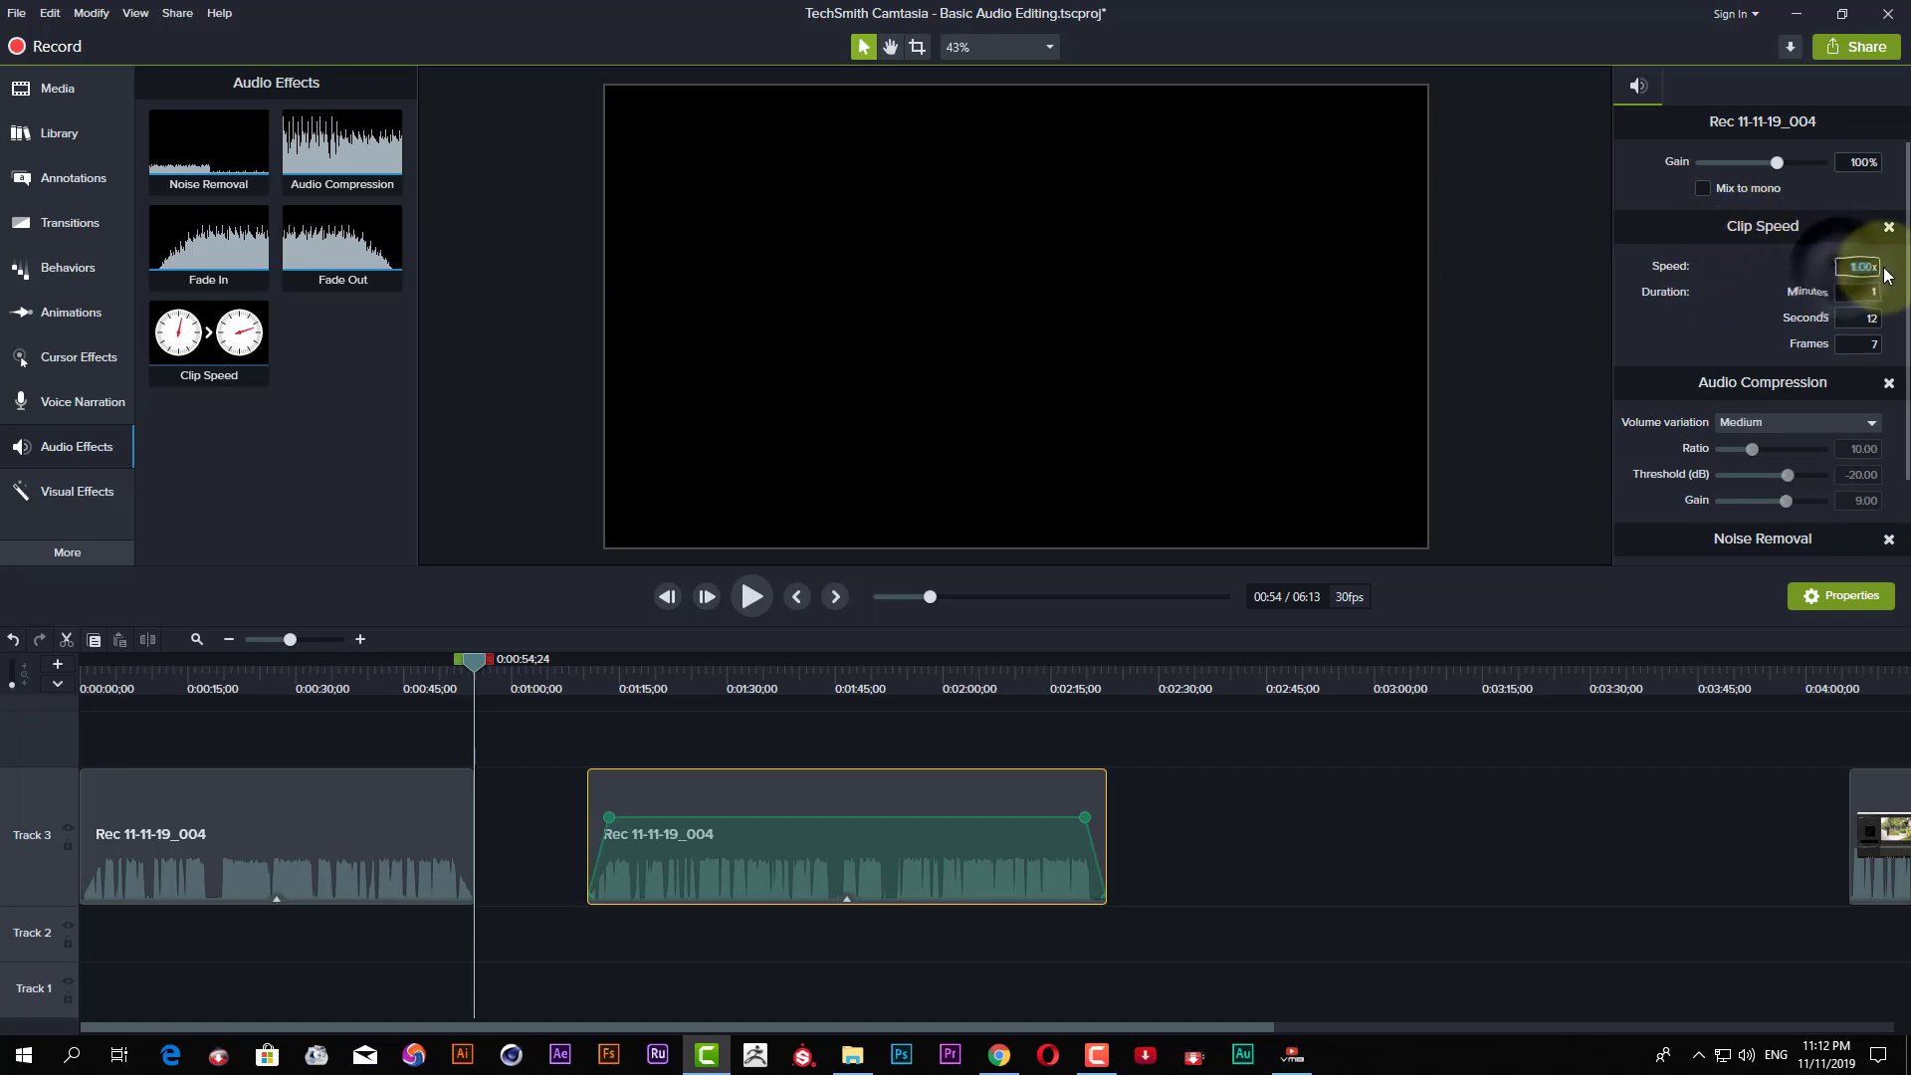
pyautogui.write('3x')
pyautogui.press('Return')
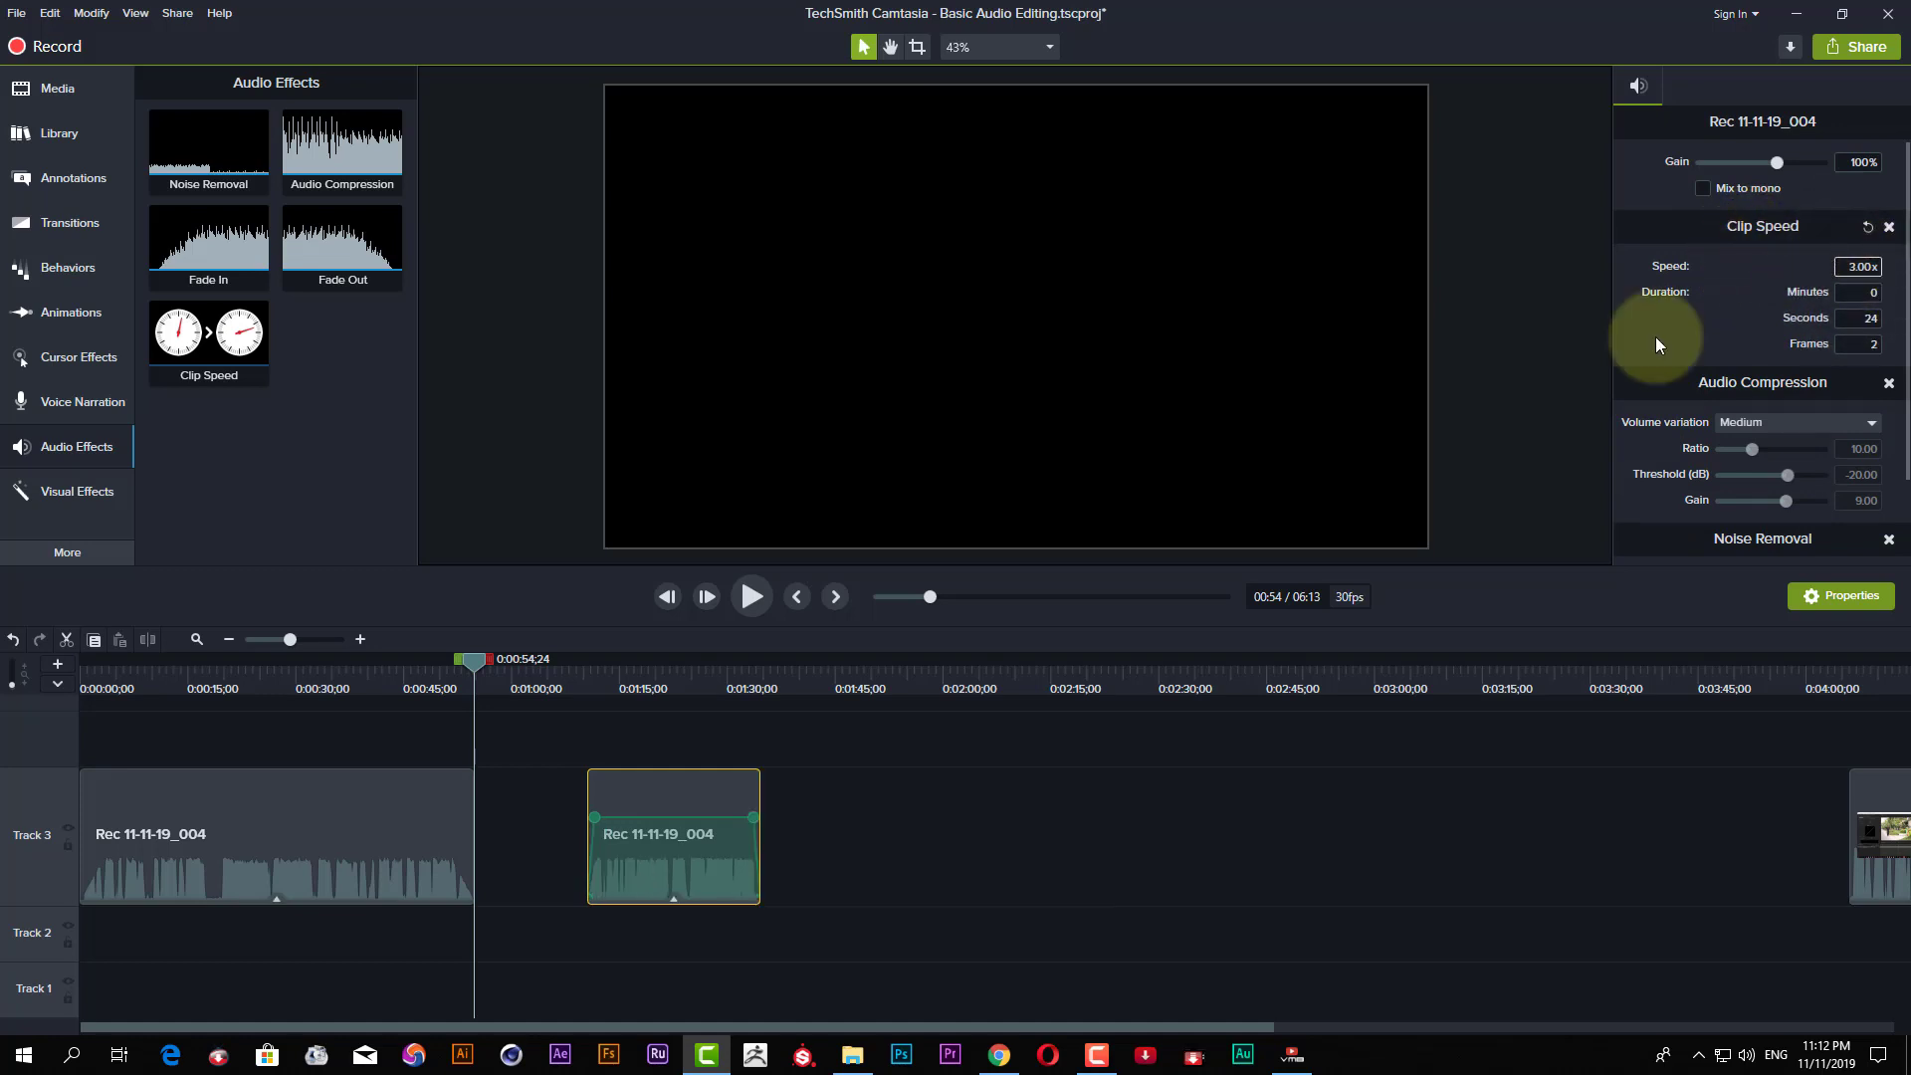
# Play the sped-up audio part from near its start and raise its audio level.
pyautogui.click(597, 685)
pyautogui.press('space')
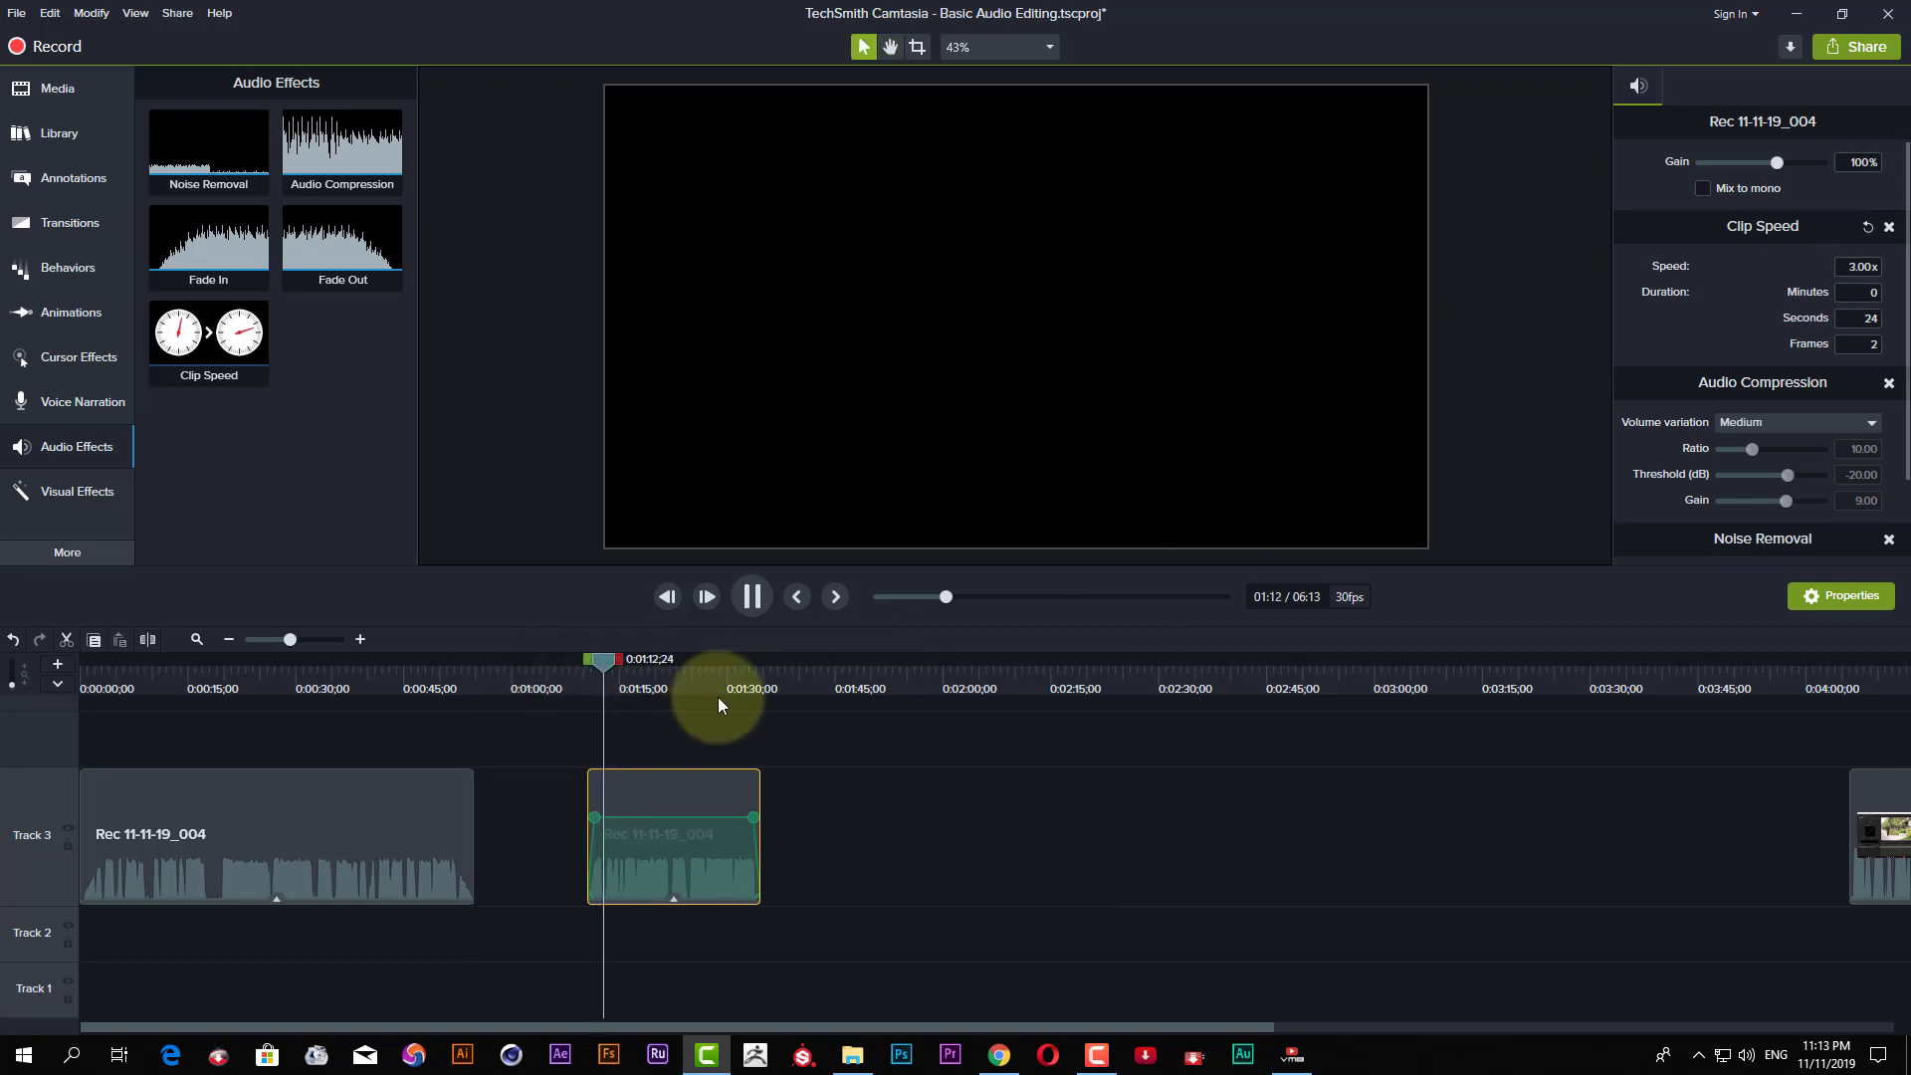
pyautogui.moveTo(701, 816); pyautogui.dragTo(702, 793)
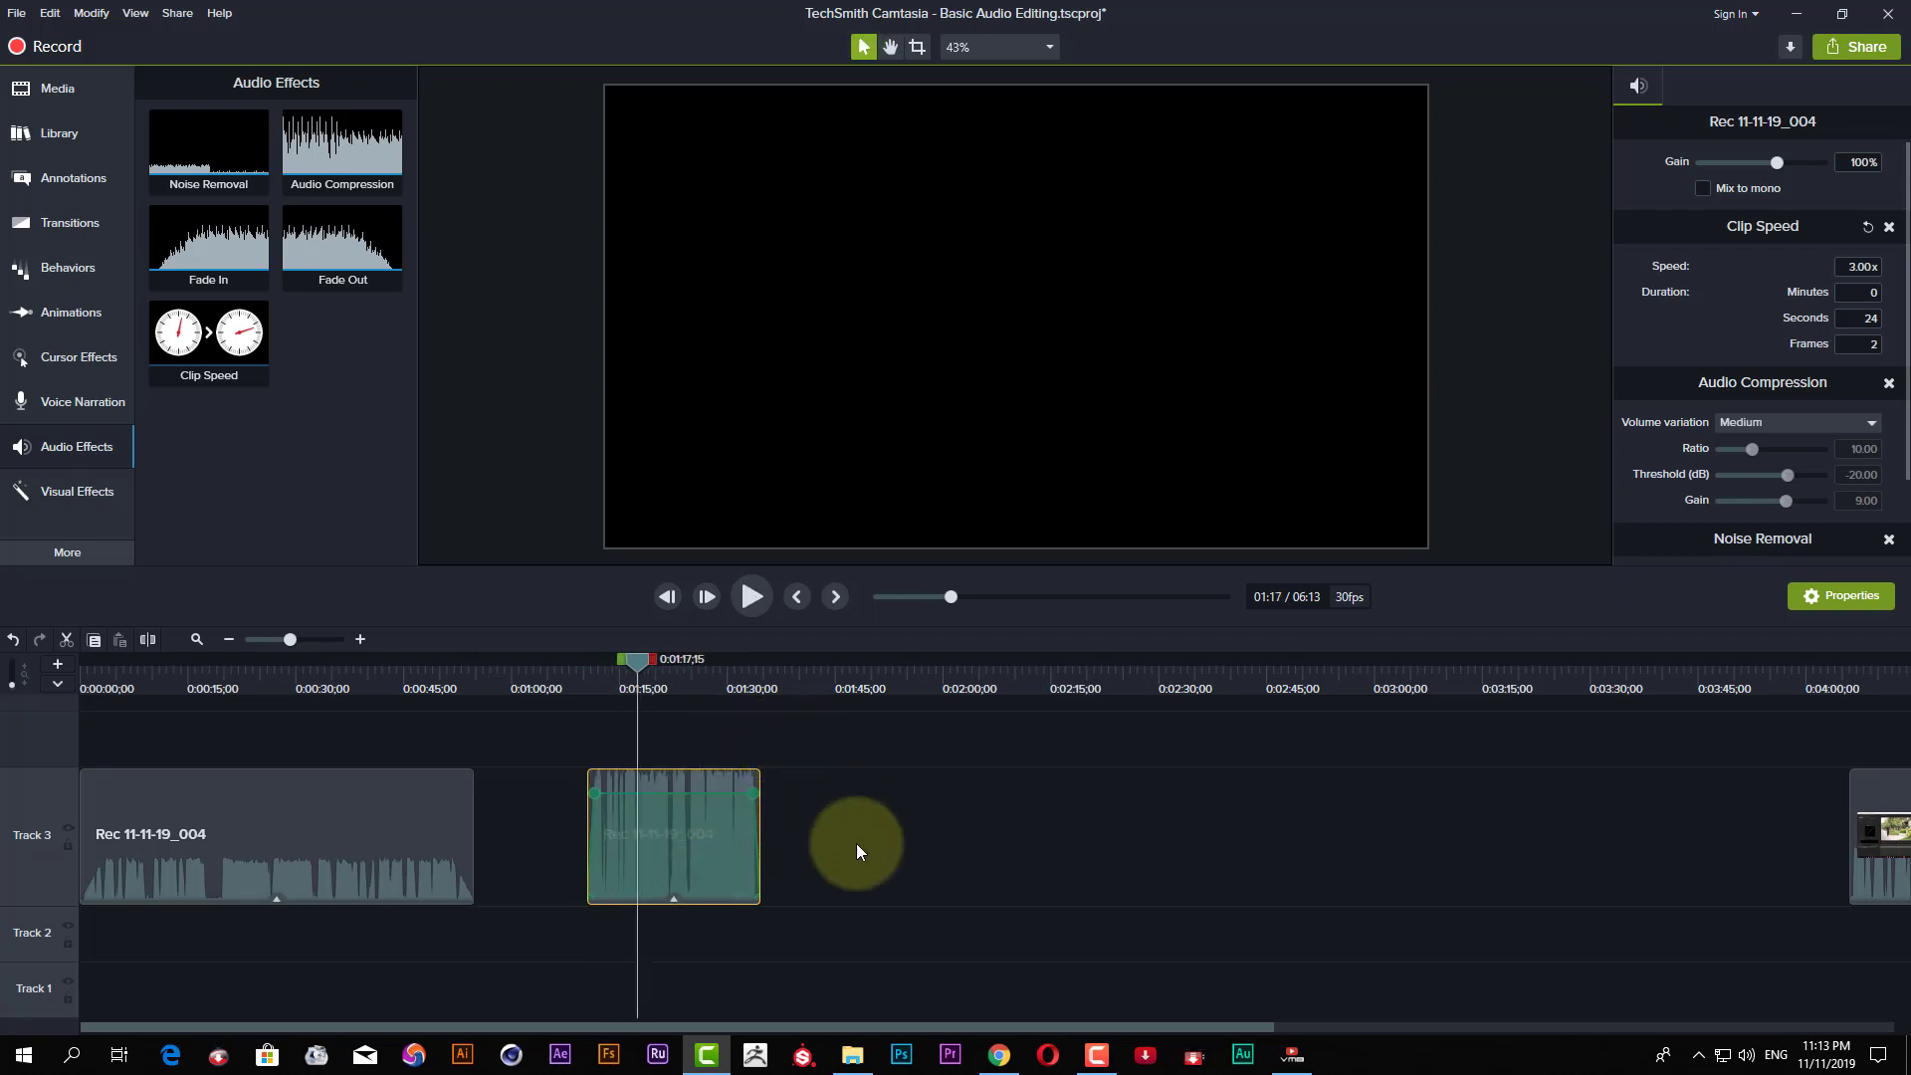
# Add the Audio Compression and Fade Out effects to the Rec 11-11-19_004 (Screen) clip on Track 3.
pyautogui.moveTo(945, 1025); pyautogui.dragTo(1651, 1003)
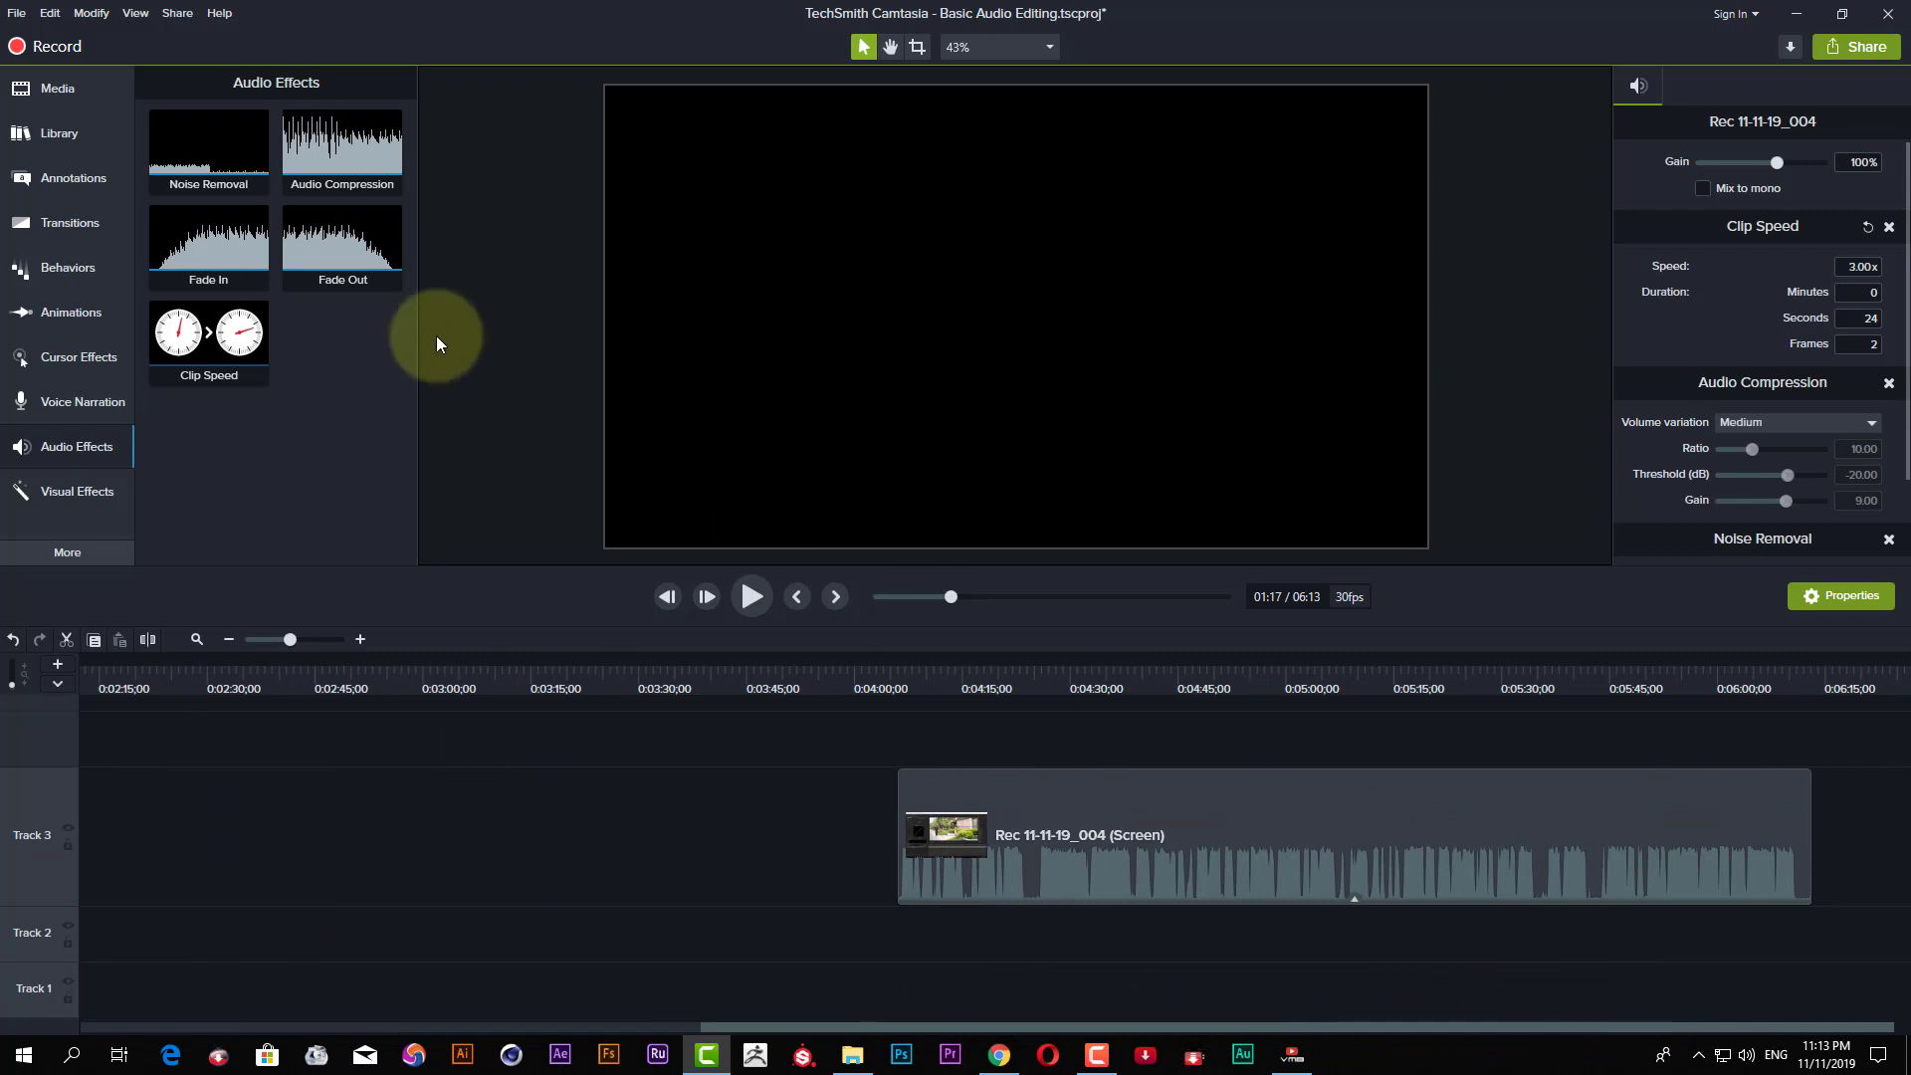
pyautogui.moveTo(338, 160); pyautogui.dragTo(941, 844)
pyautogui.click(317, 259)
pyautogui.moveTo(317, 259); pyautogui.dragTo(1738, 844)
# Apply the Clip Speed effect to the screen recording clip and set its speed to 3.00x.
pyautogui.moveTo(239, 338); pyautogui.dragTo(1246, 852)
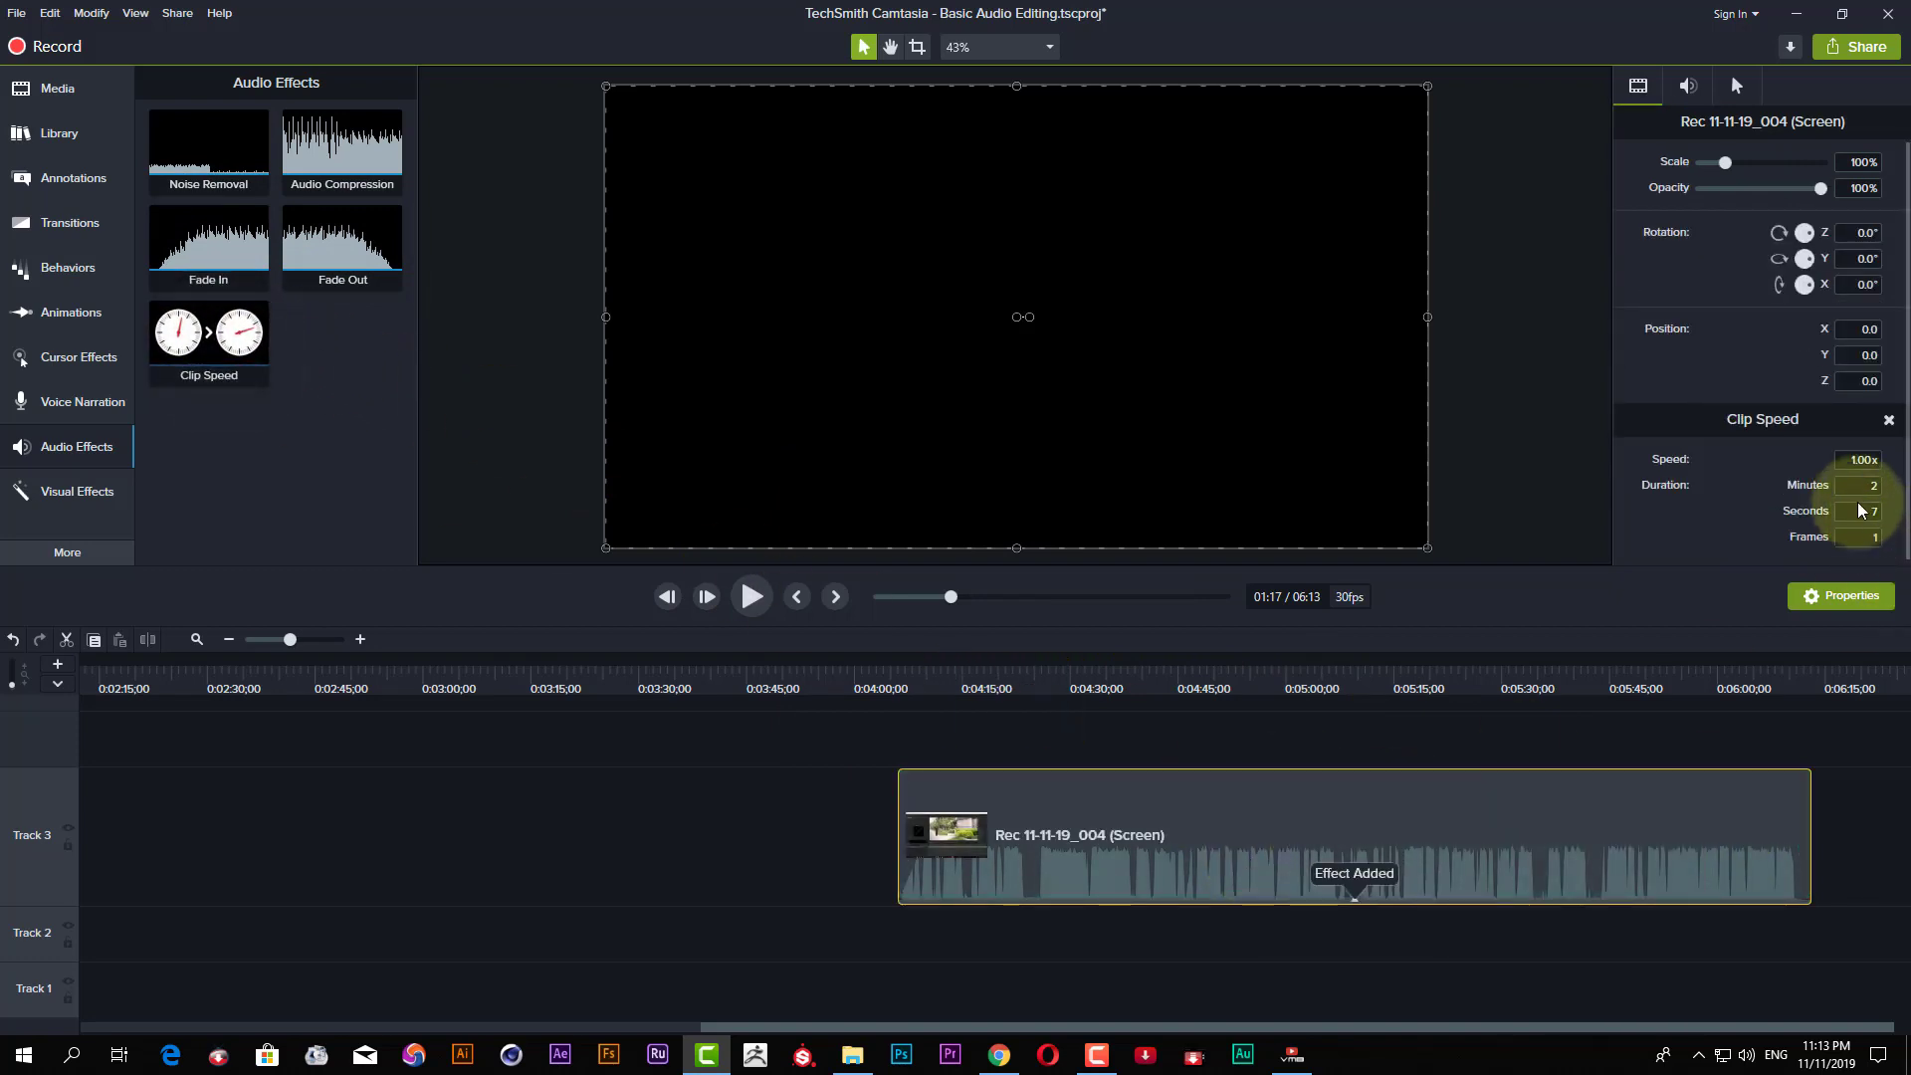
pyautogui.click(1857, 460)
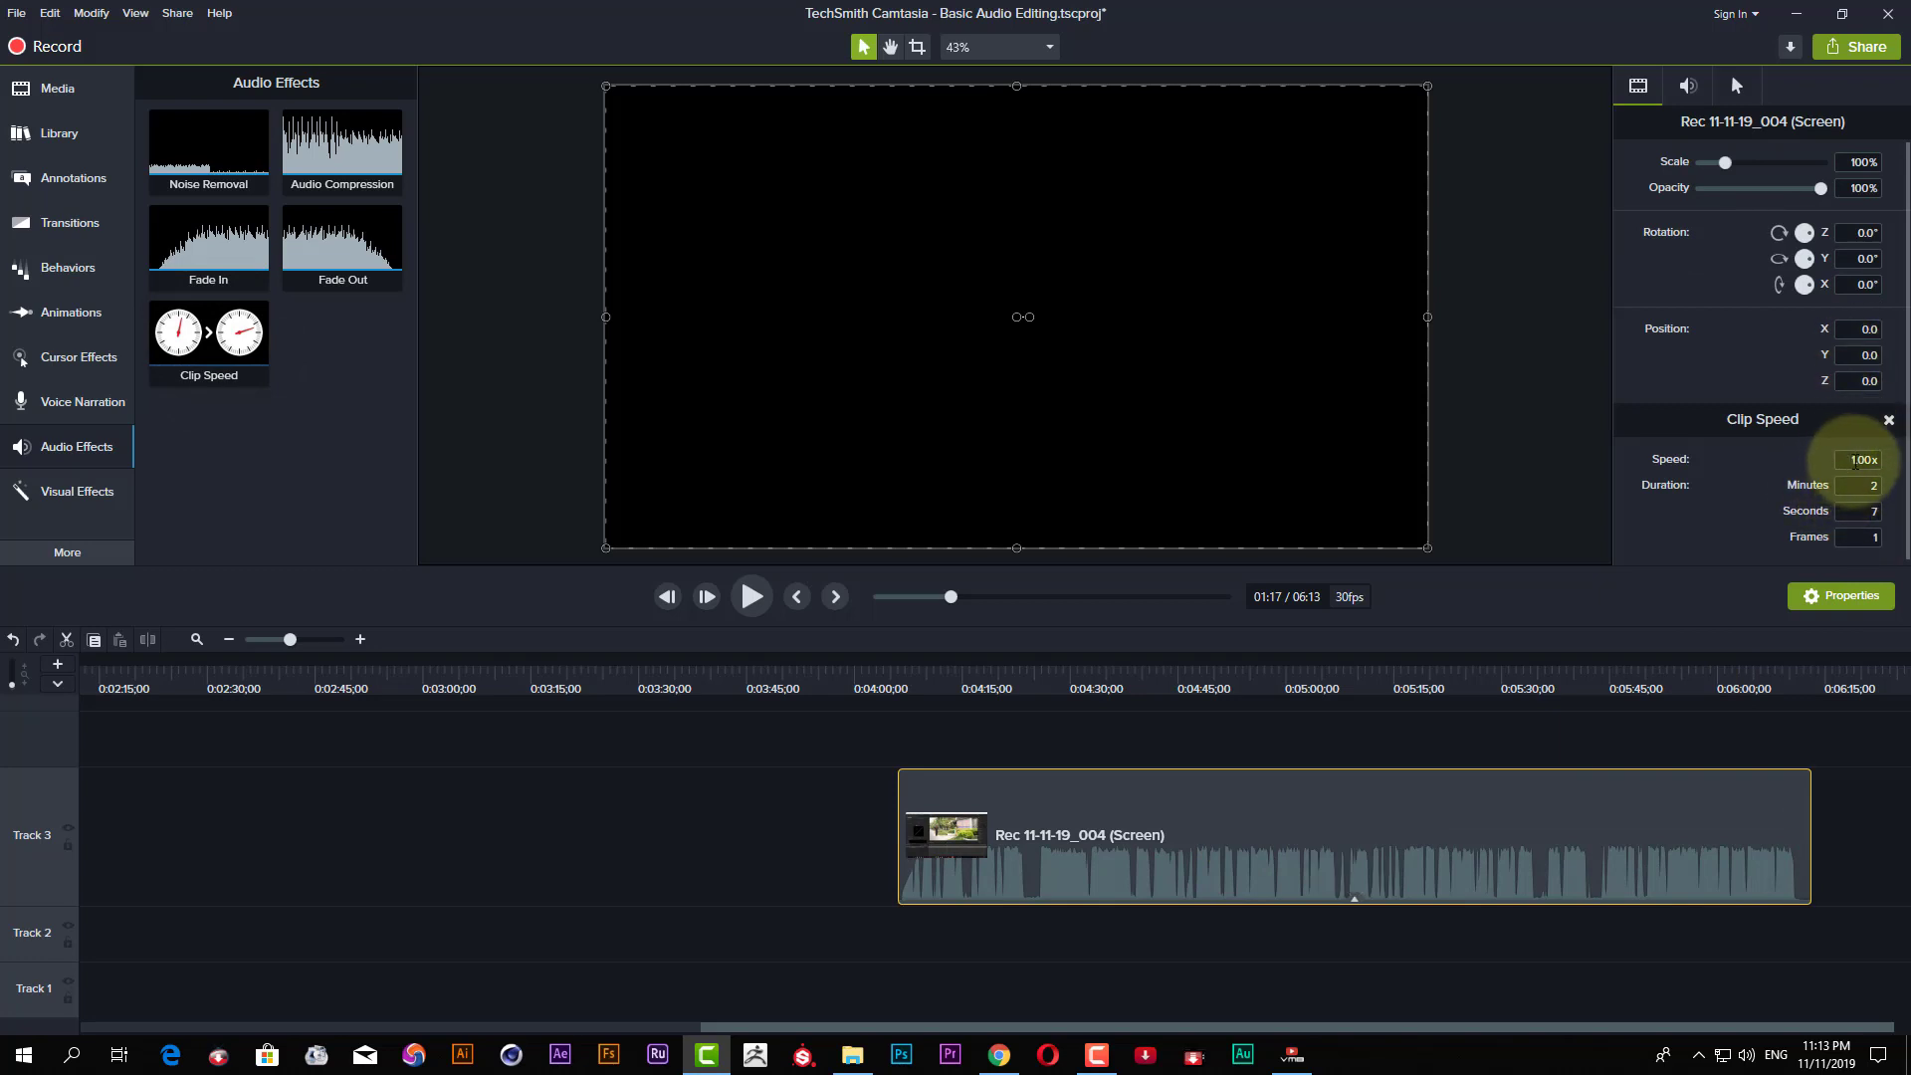
pyautogui.write('3x')
pyautogui.press('Return')
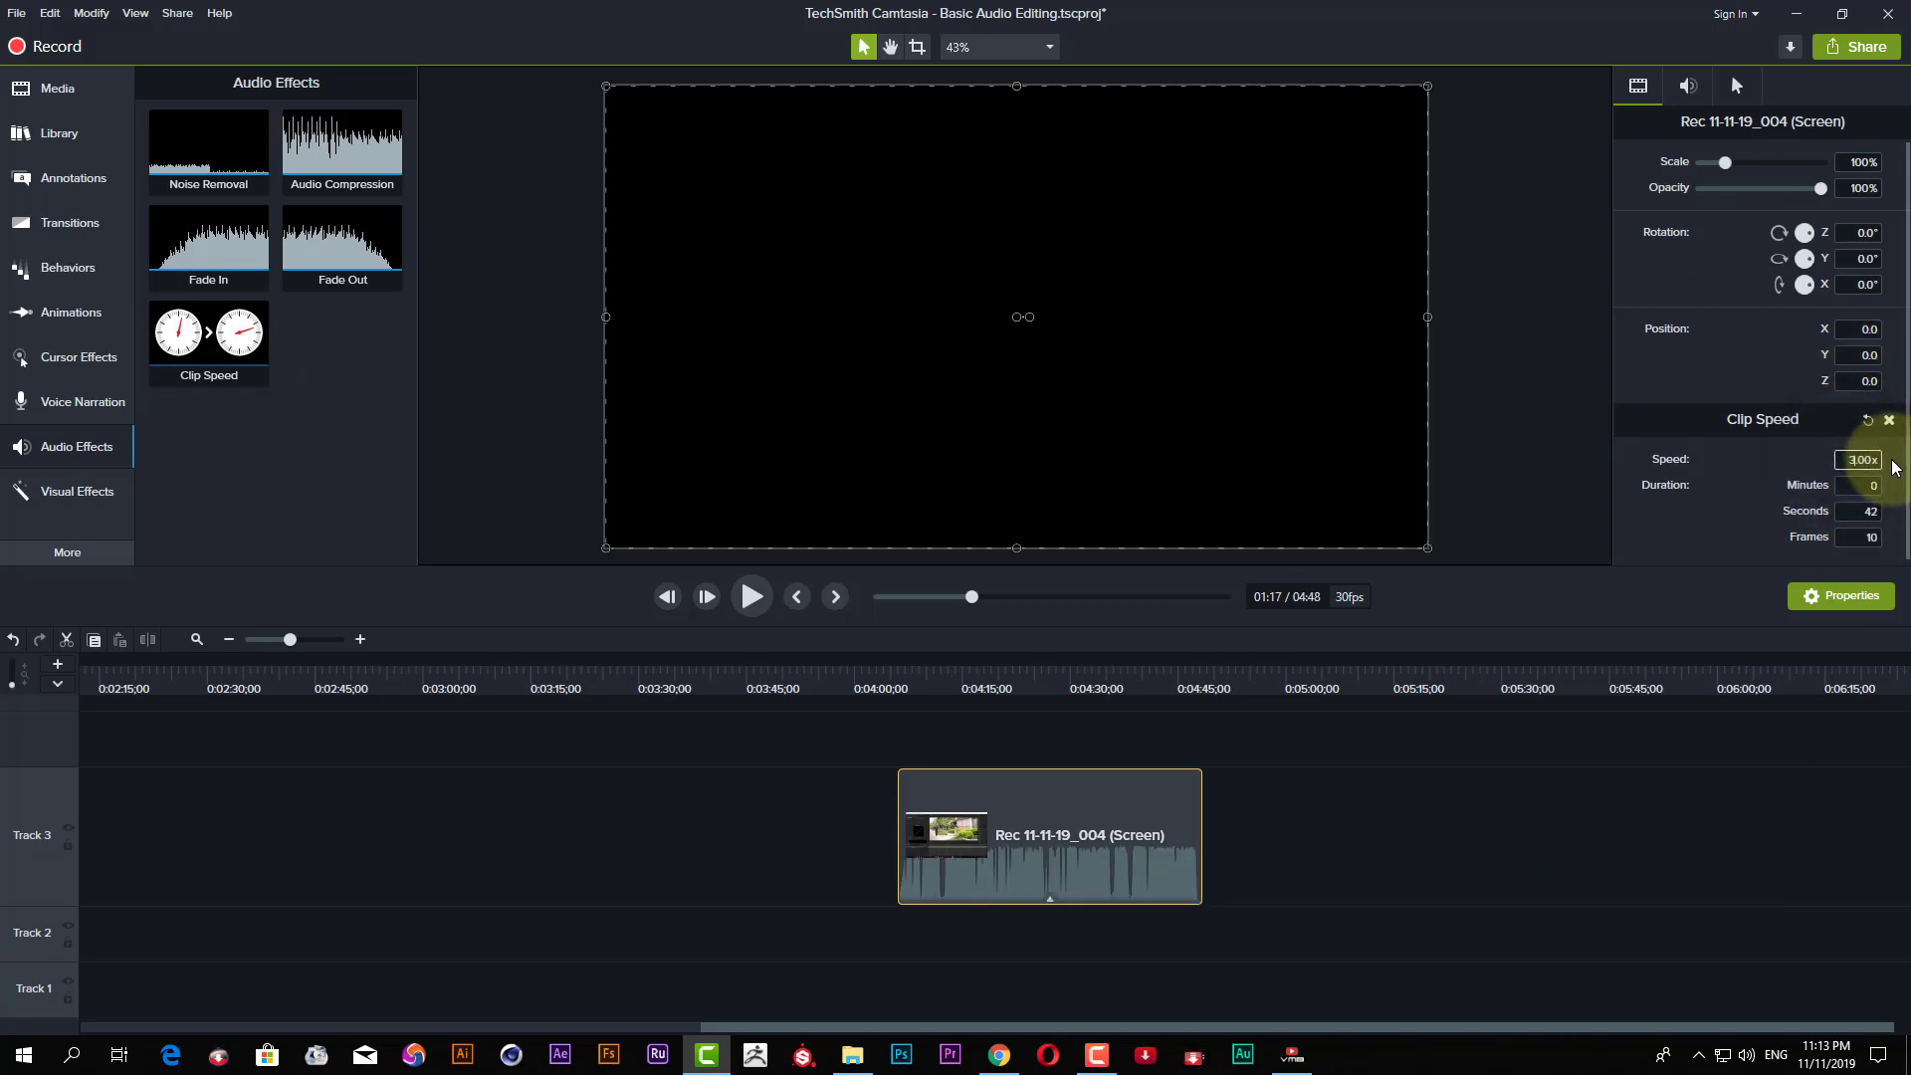
# Play the sped-up screen recording from about 4:12 and remove its Clip Speed effect.
pyautogui.click(940, 684)
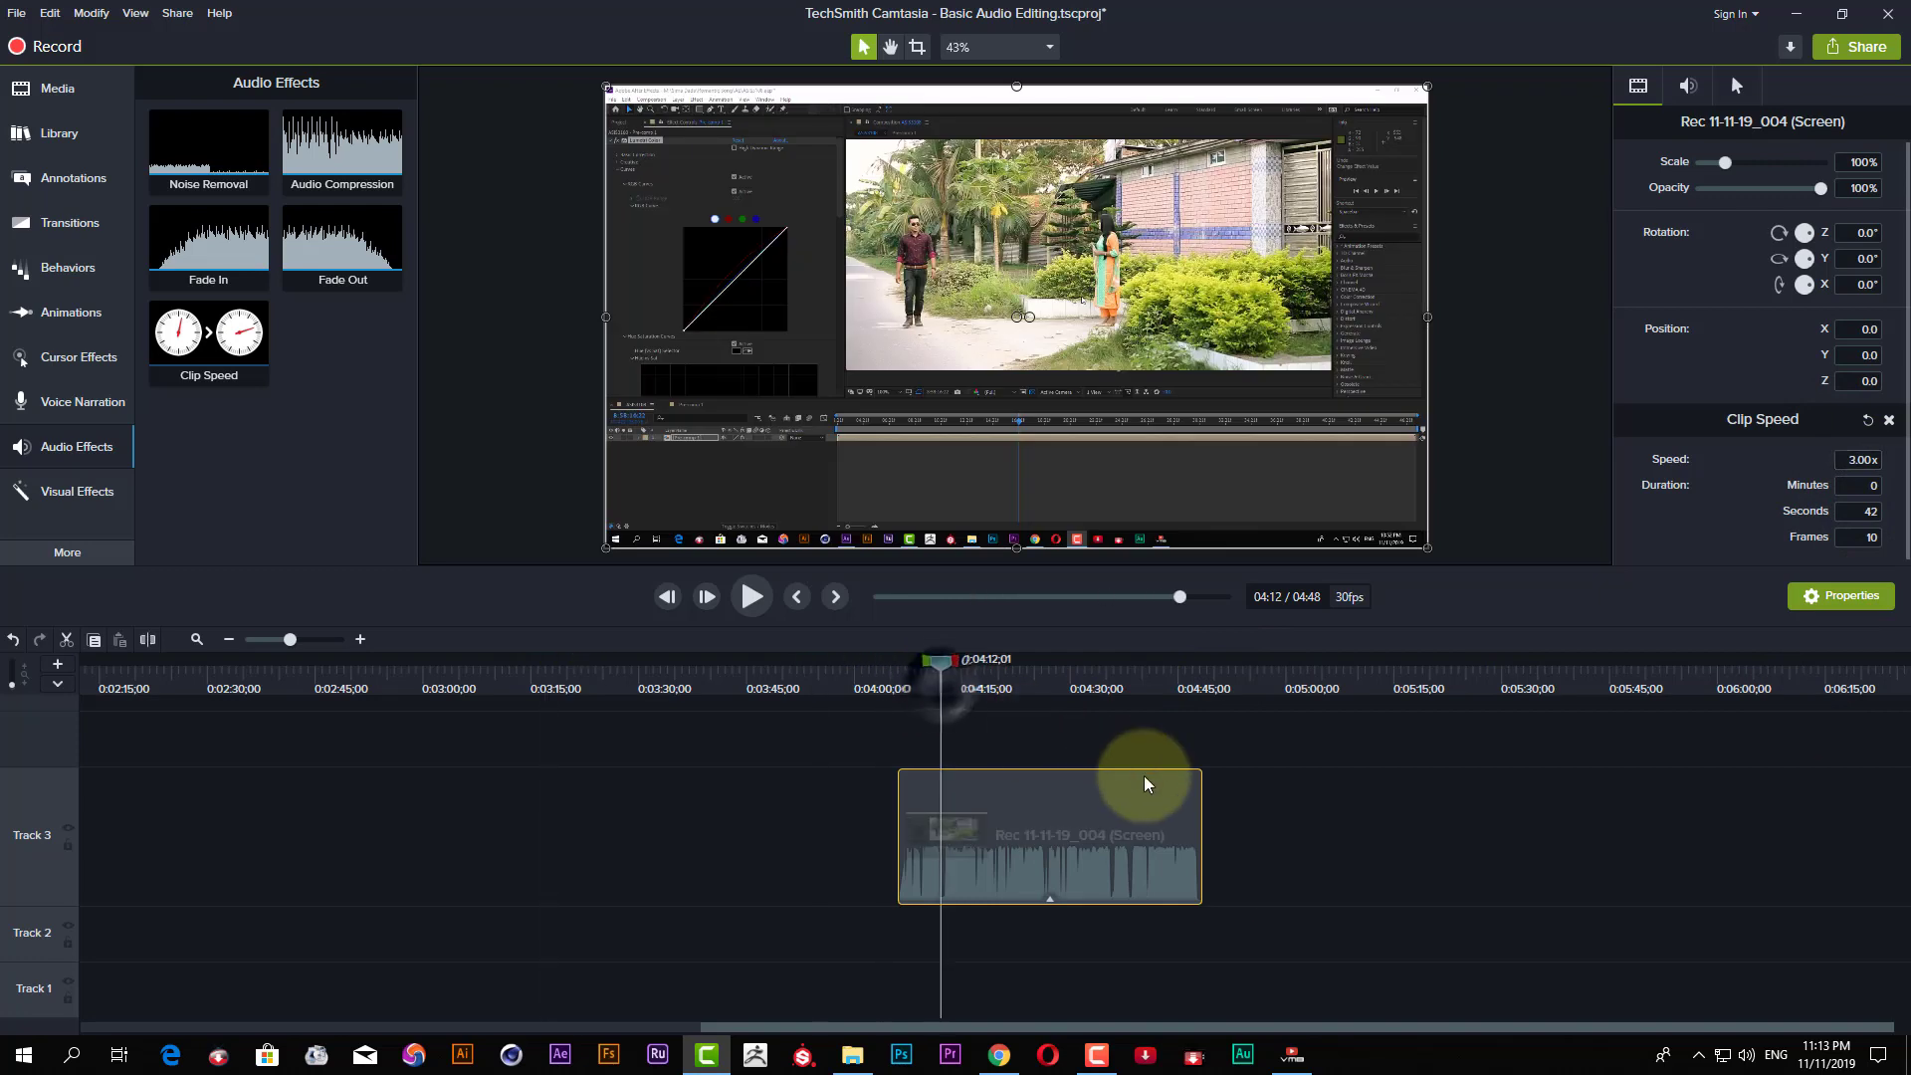
pyautogui.press('space')
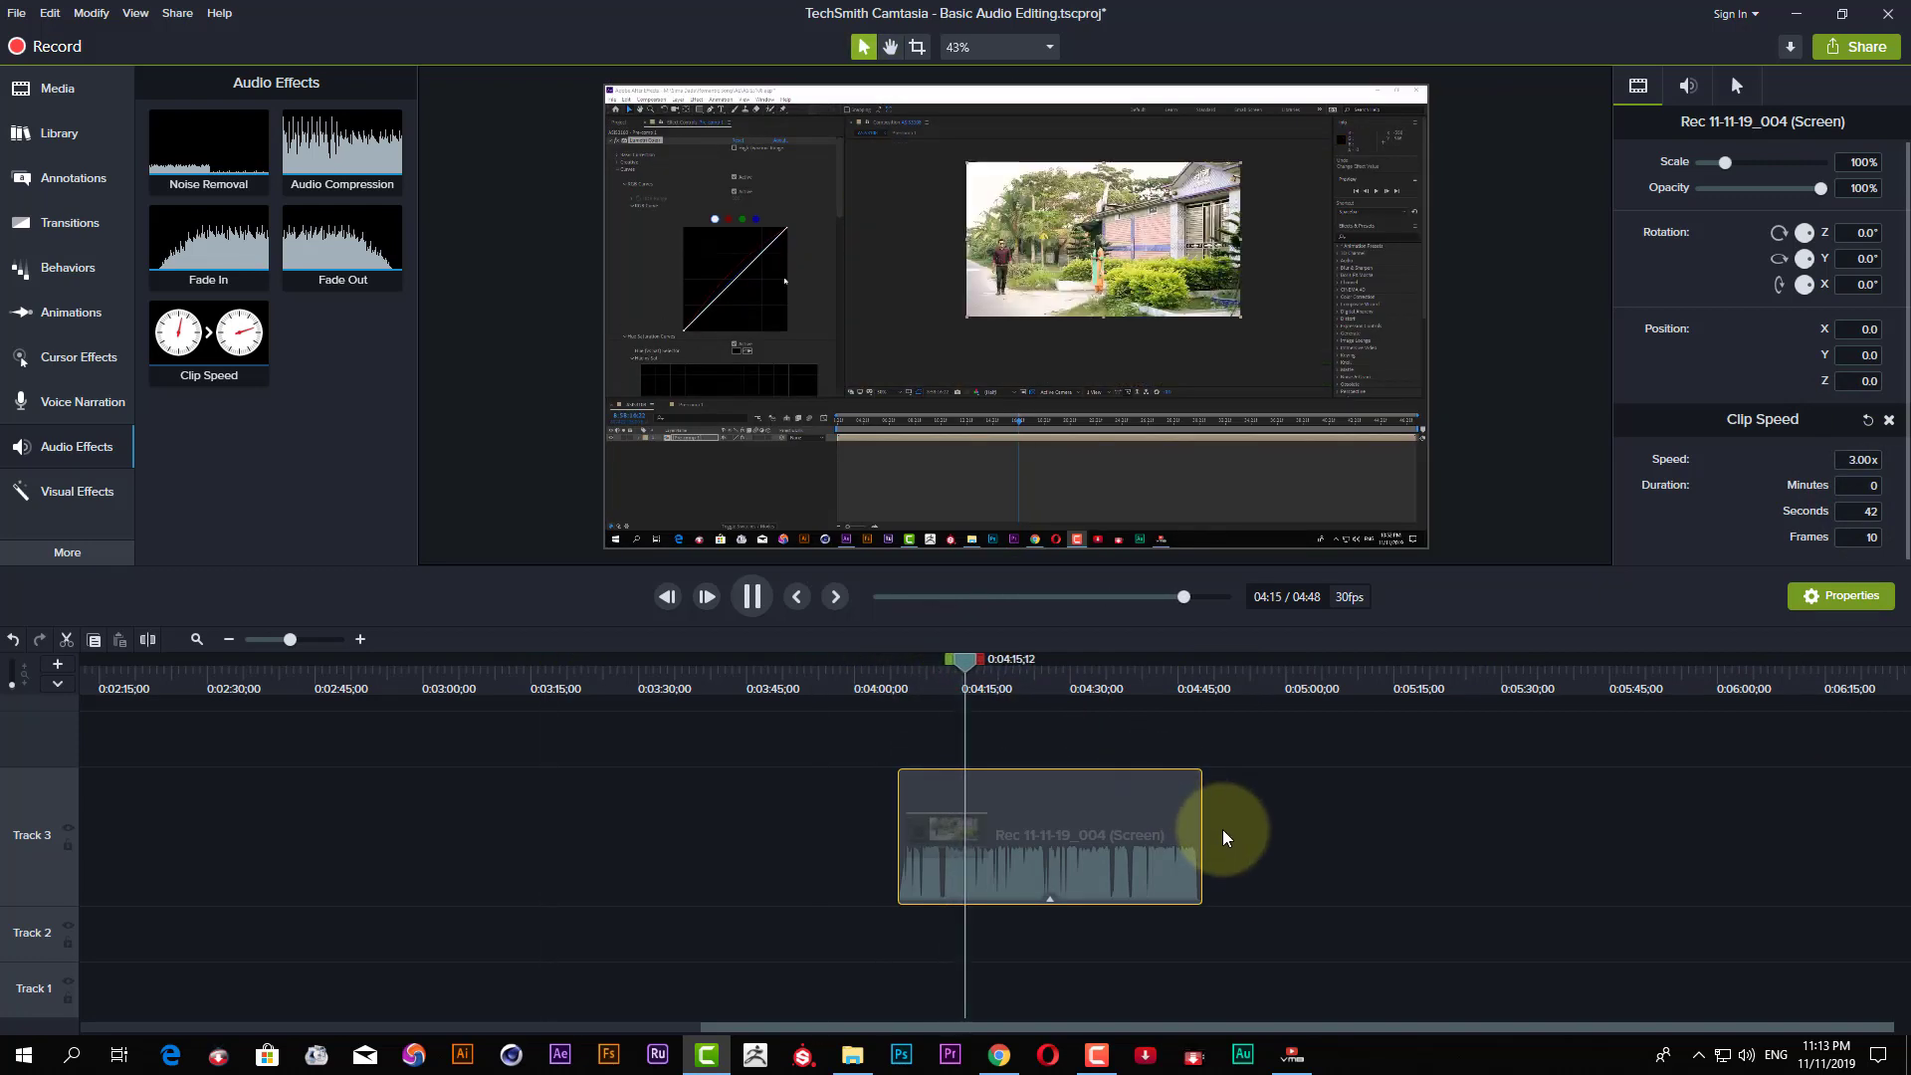
pyautogui.press('space')
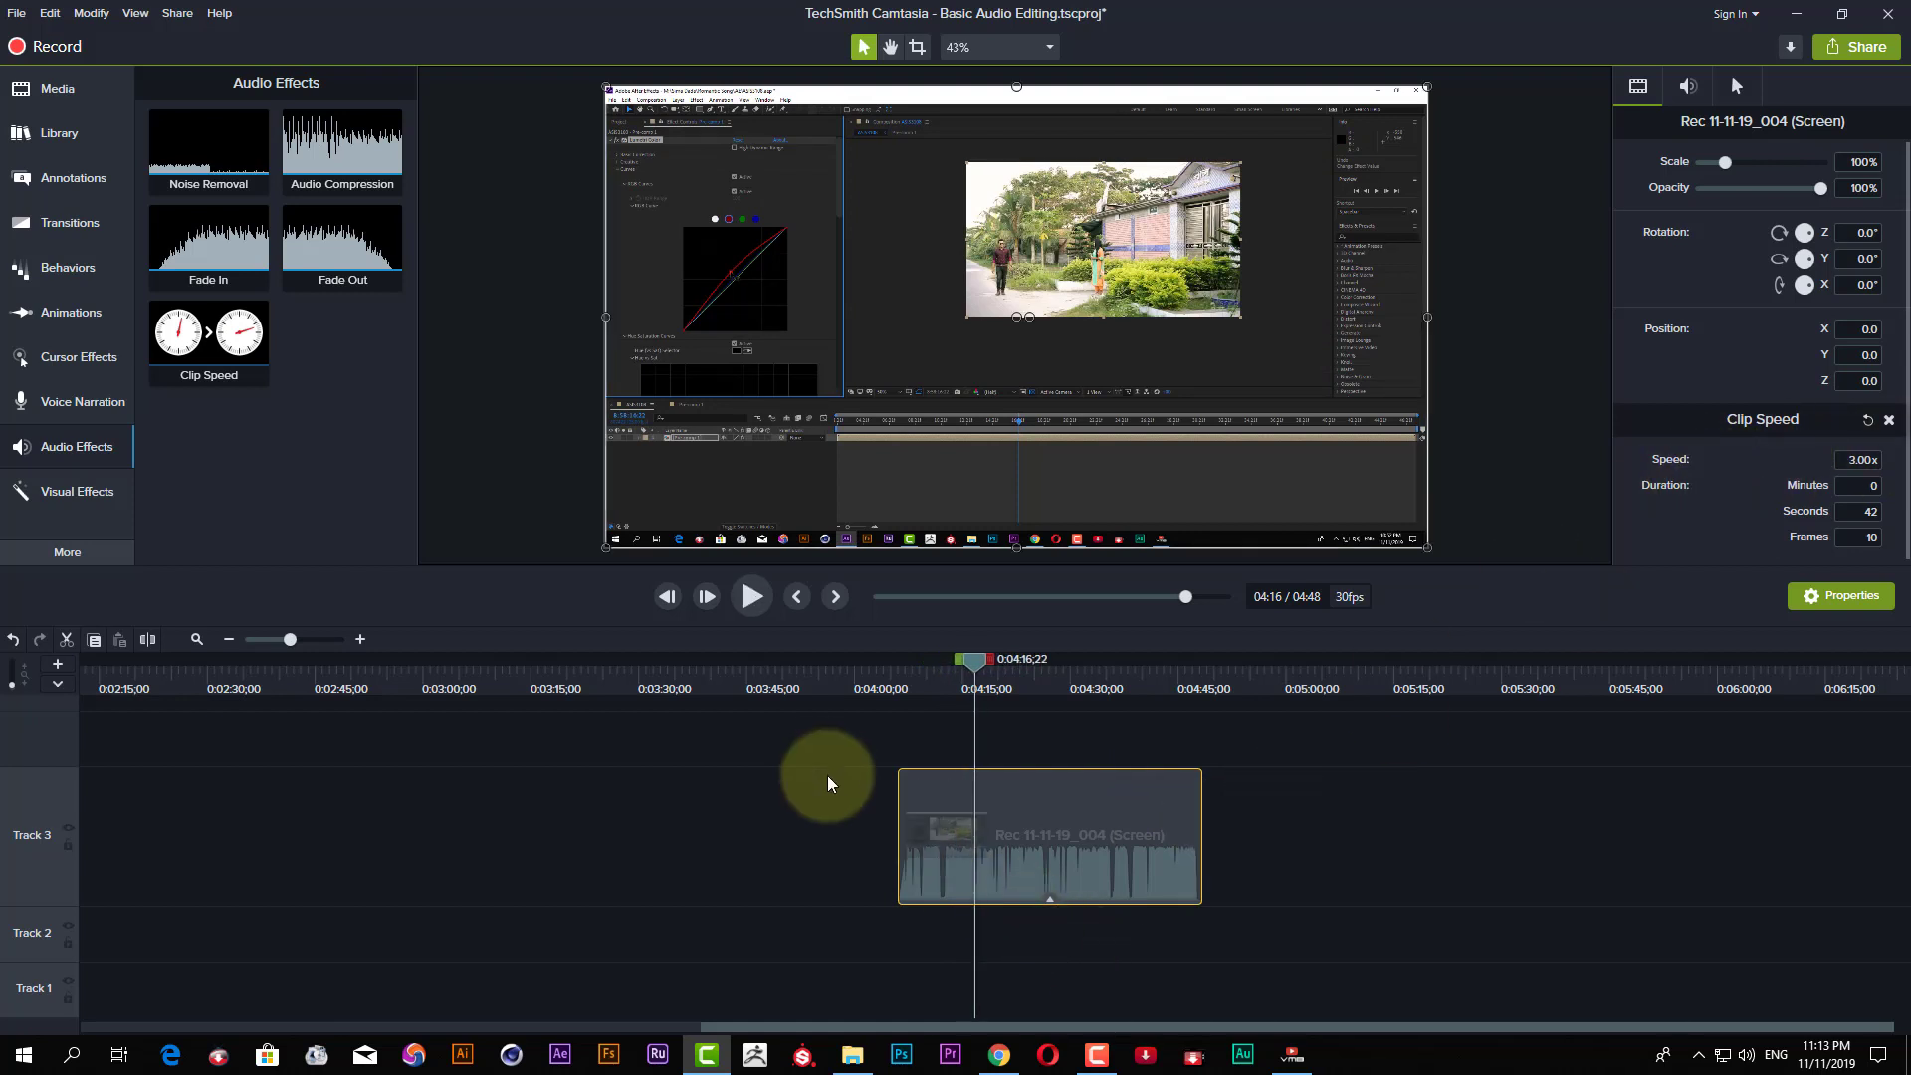
pyautogui.click(1047, 829)
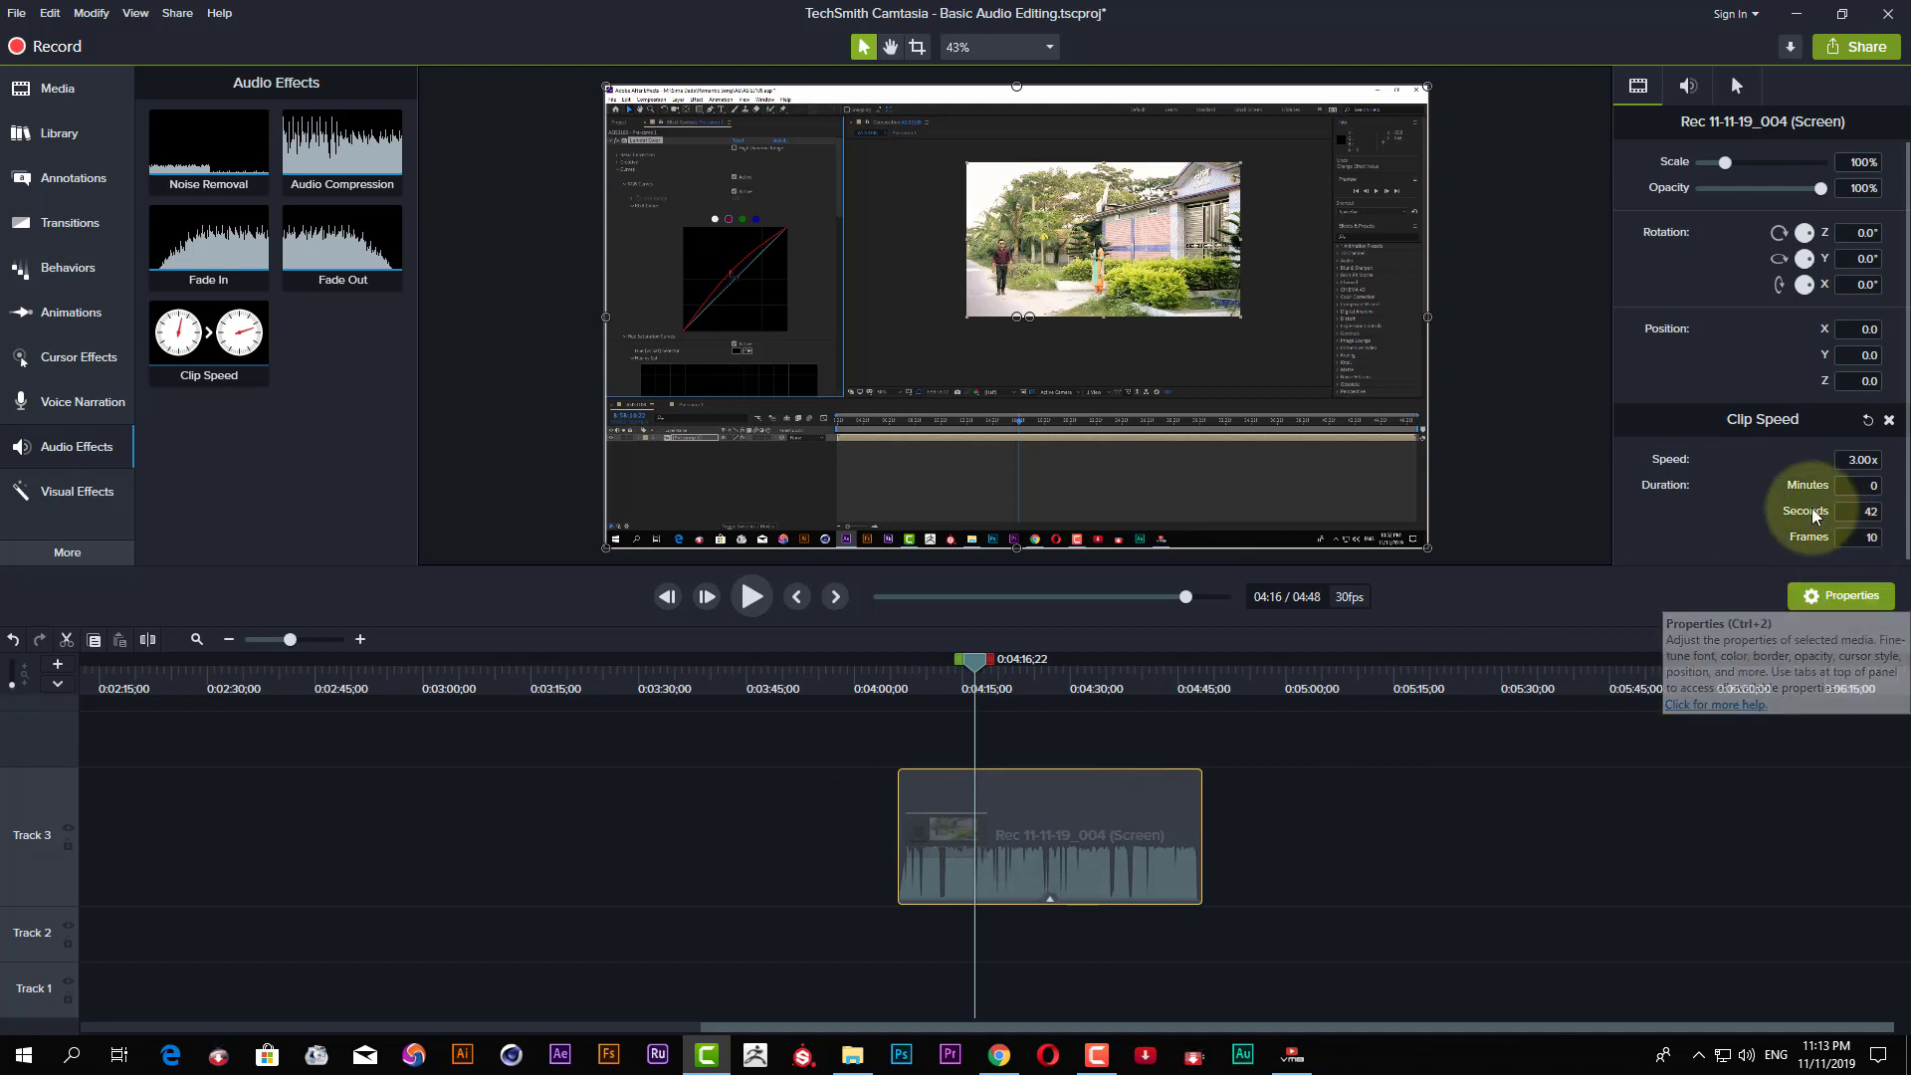
pyautogui.click(1887, 421)
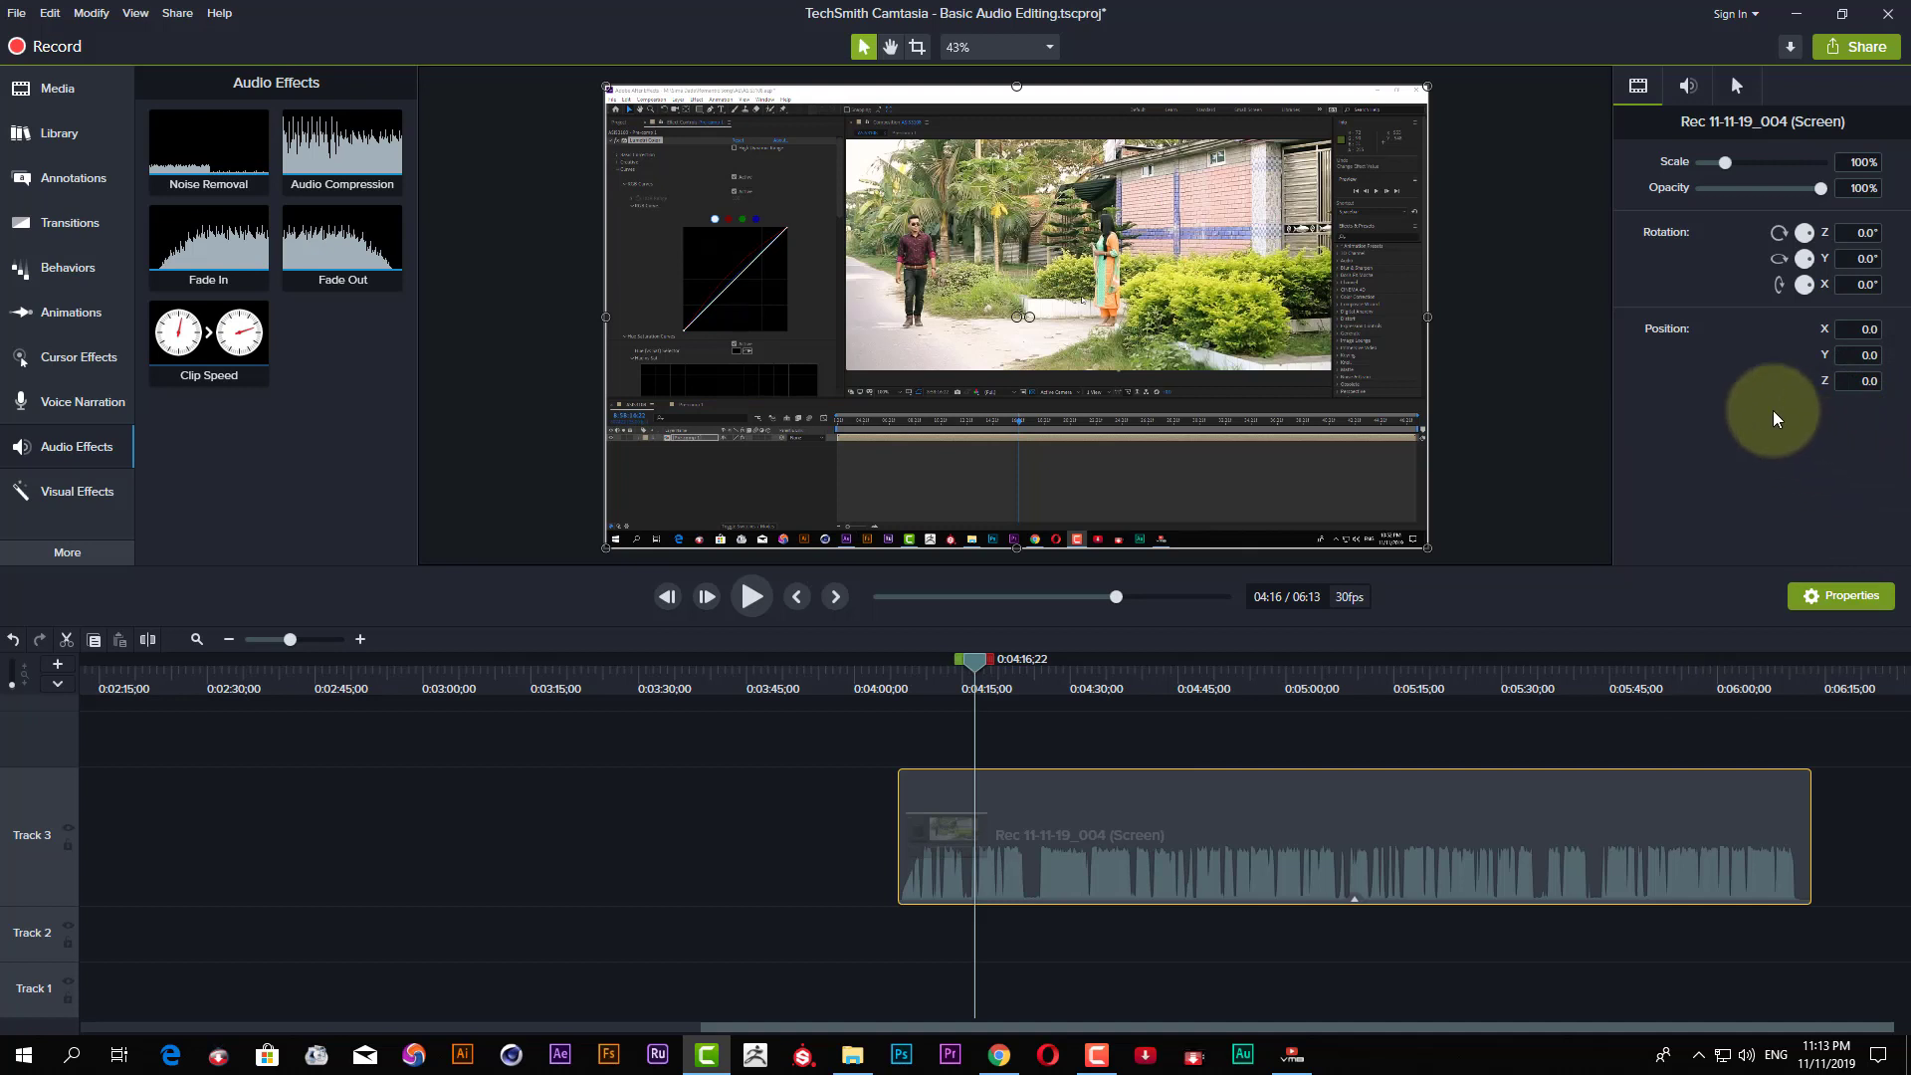
# Remove the Clip Speed, Audio Compression and Noise Removal effects from the second part of the split audio.
pyautogui.moveTo(808, 1029); pyautogui.dragTo(133, 1027)
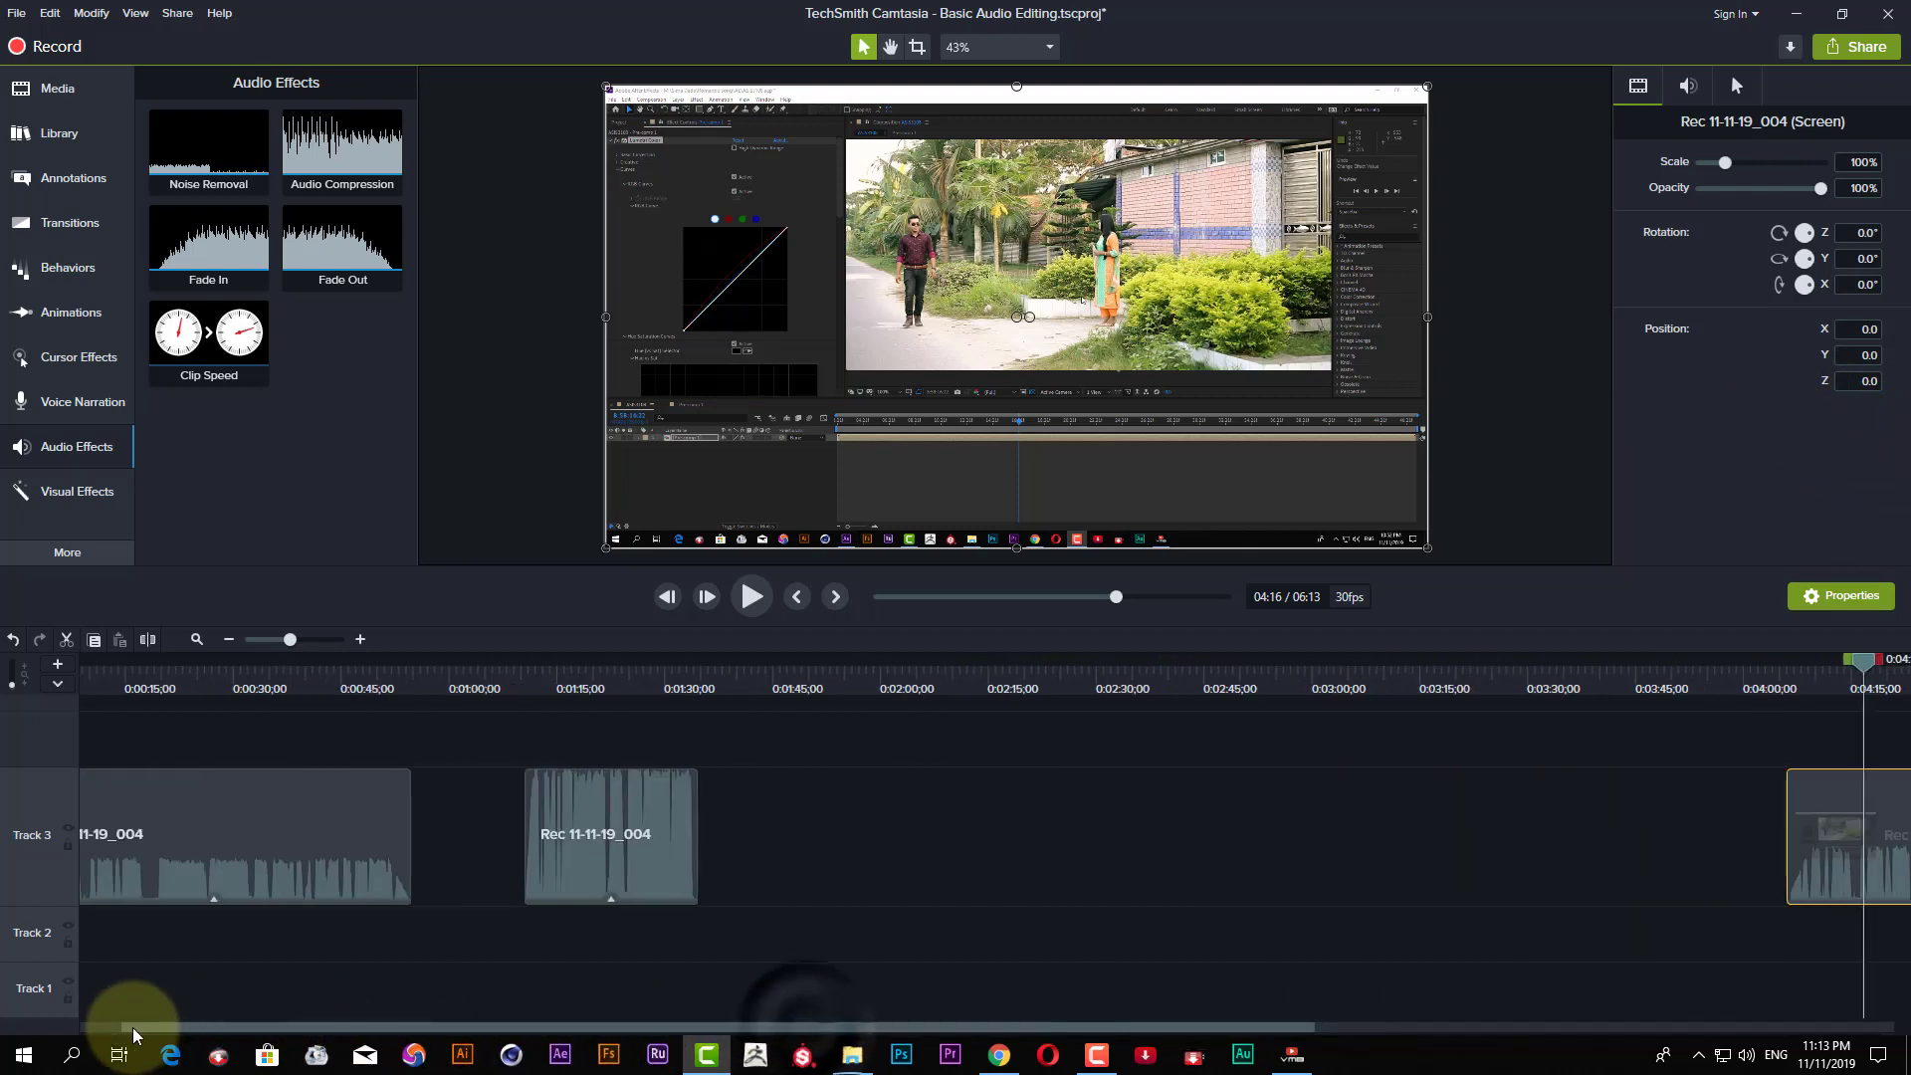
pyautogui.click(681, 850)
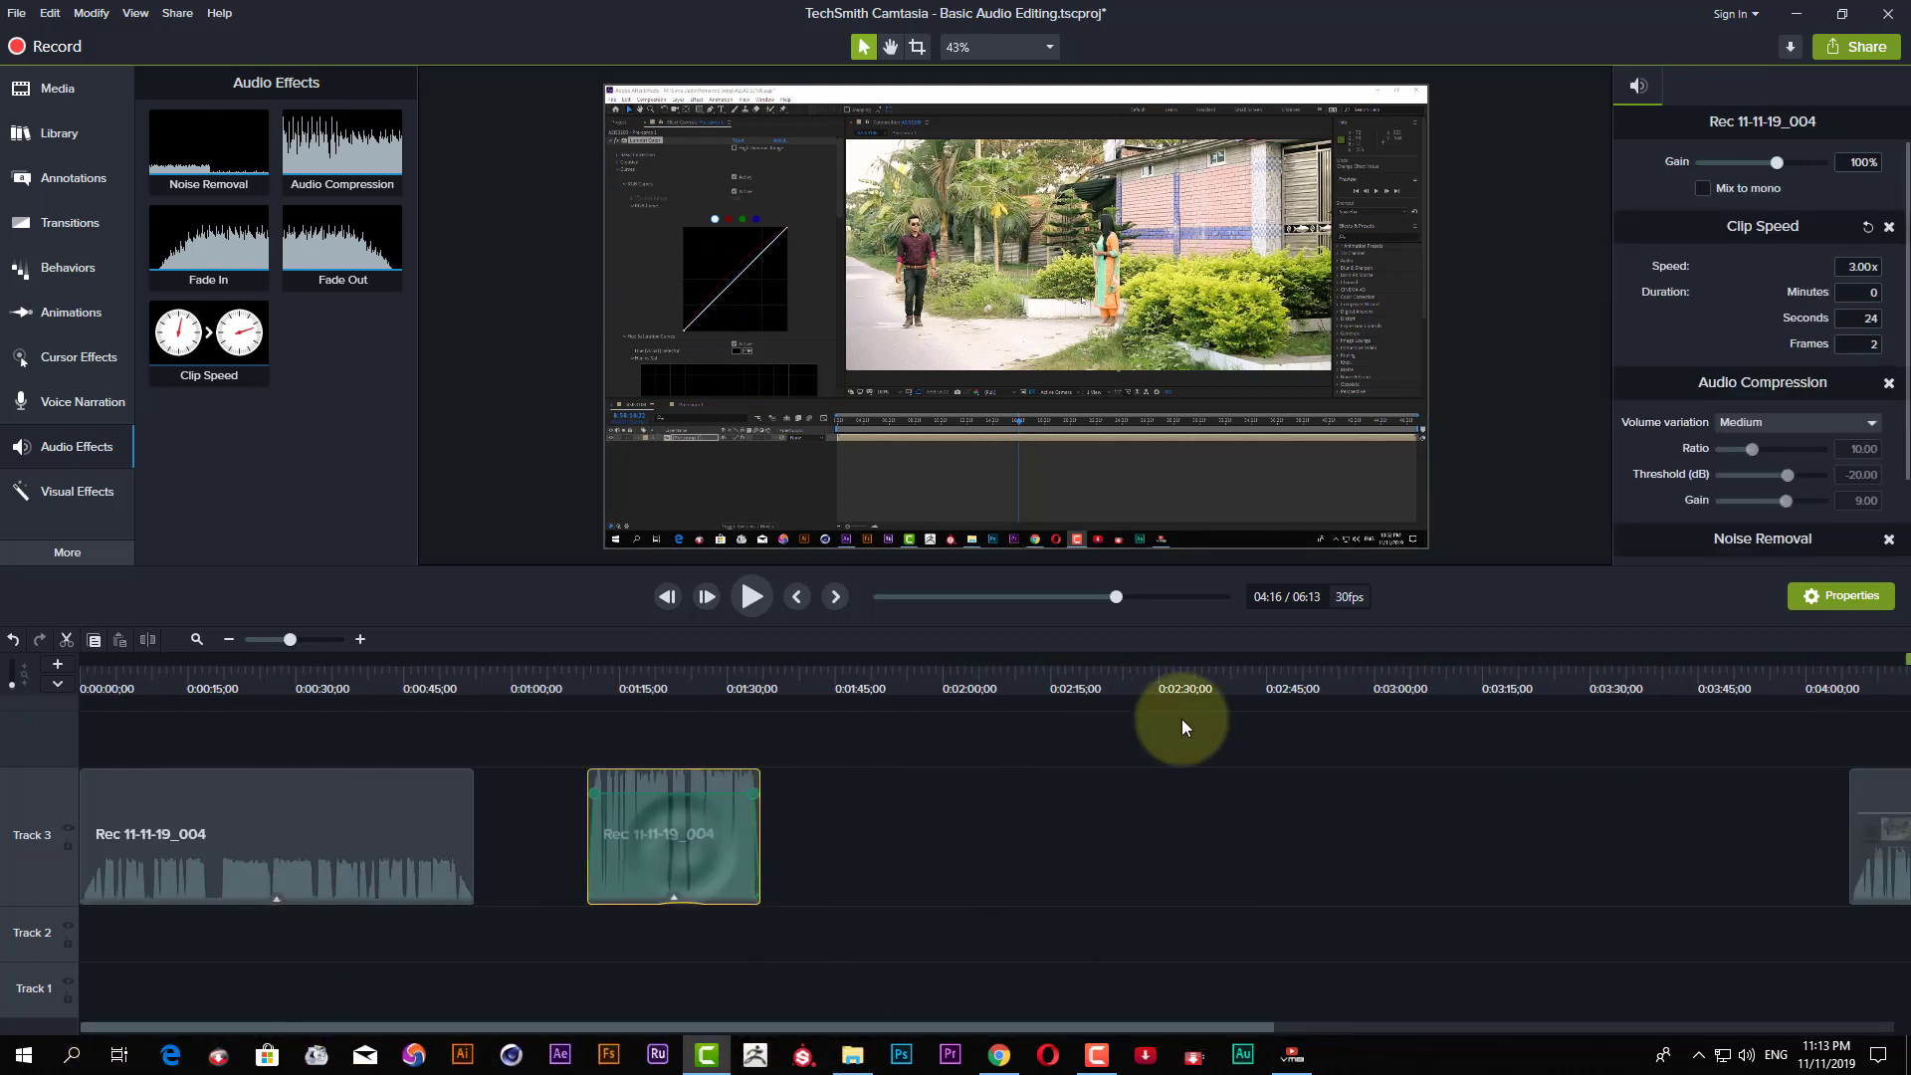
pyautogui.scroll(-2, 1786, 498)
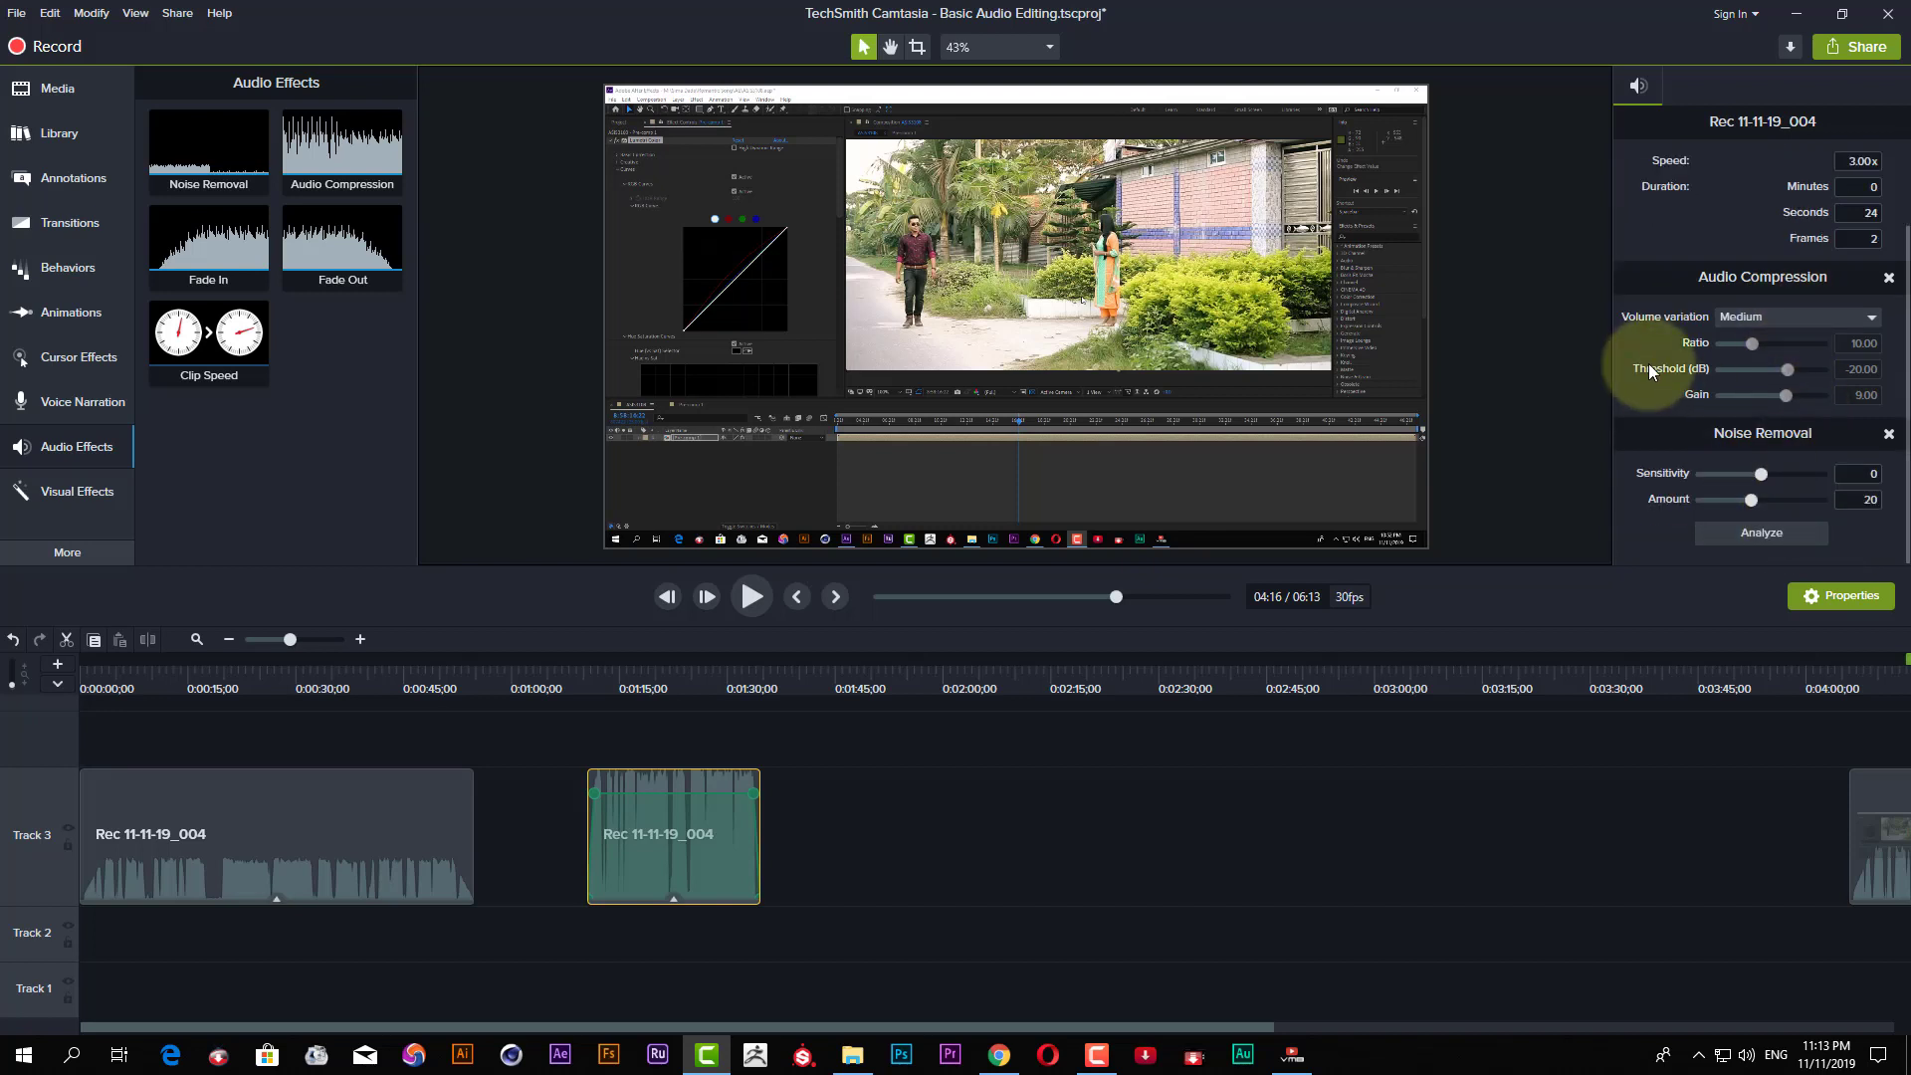
pyautogui.scroll(2, 1692, 338)
pyautogui.click(1888, 227)
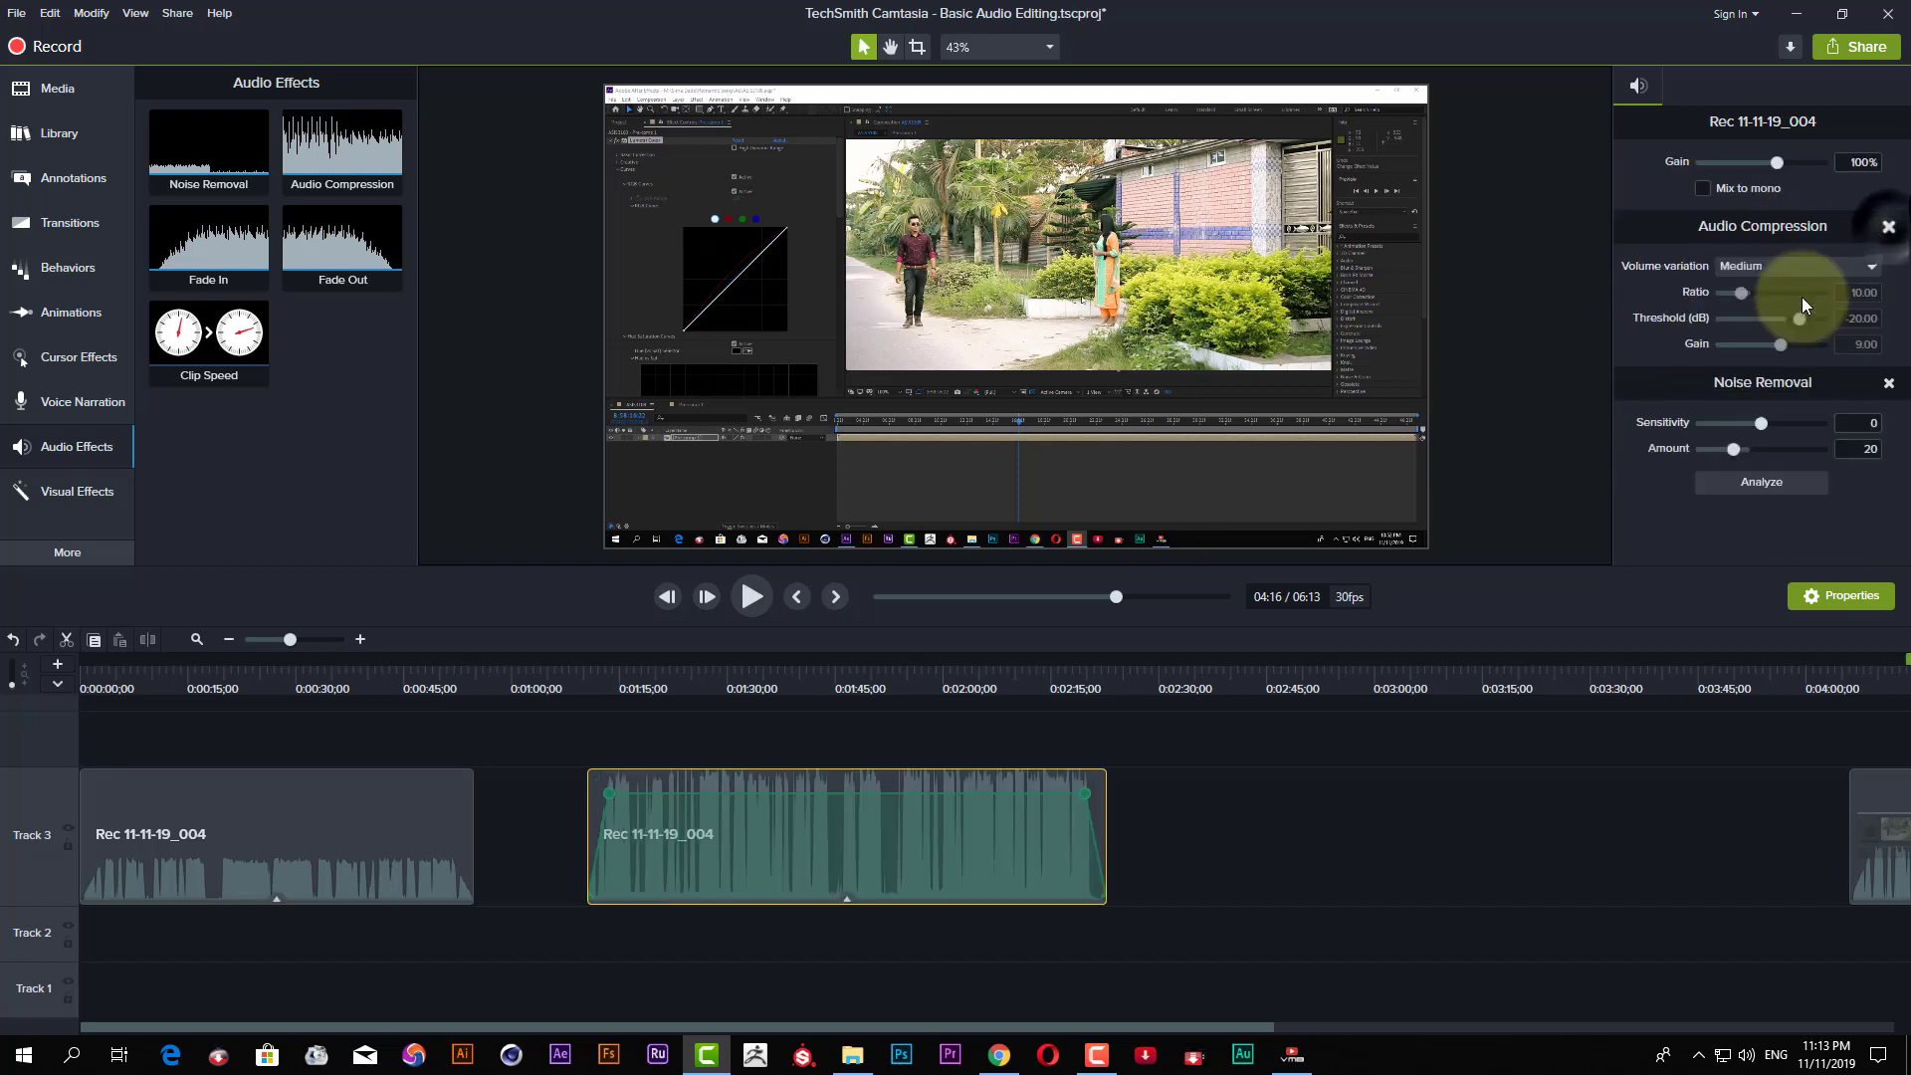
pyautogui.click(1886, 228)
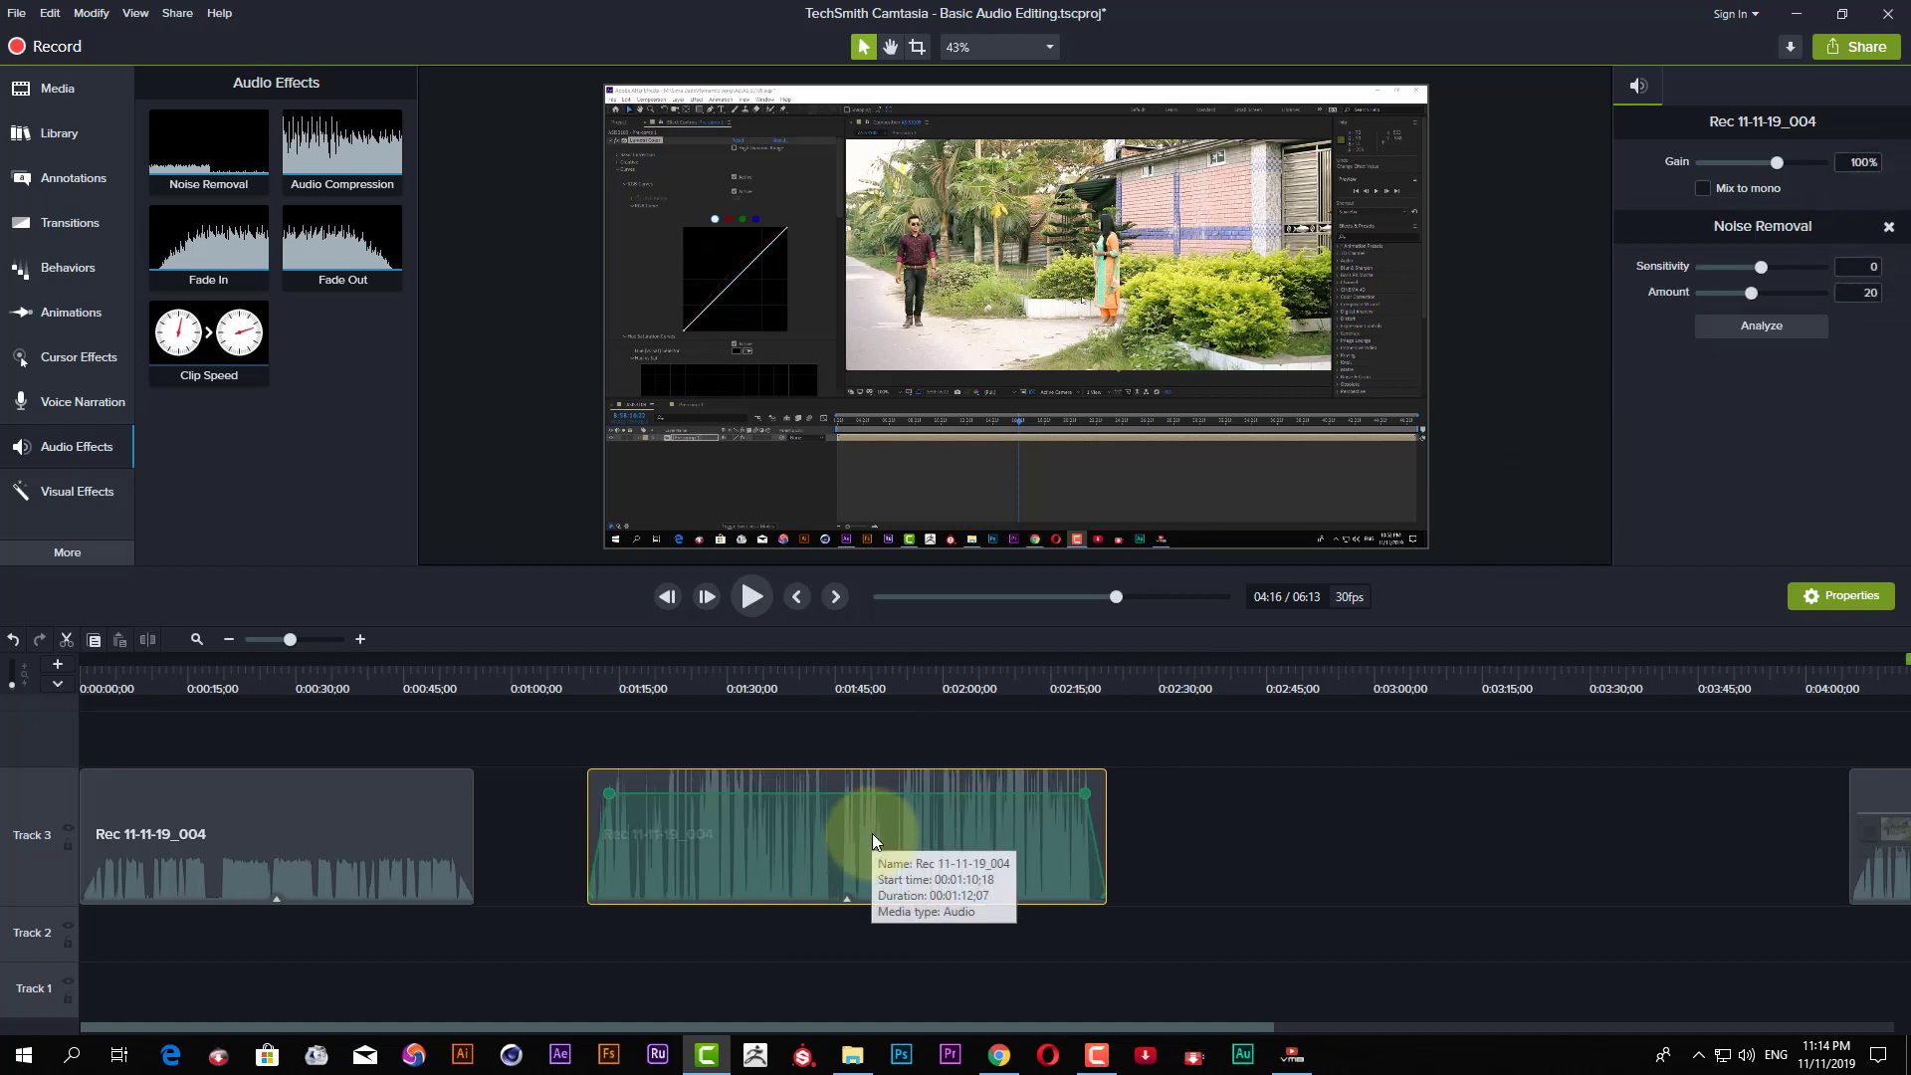
pyautogui.click(1888, 227)
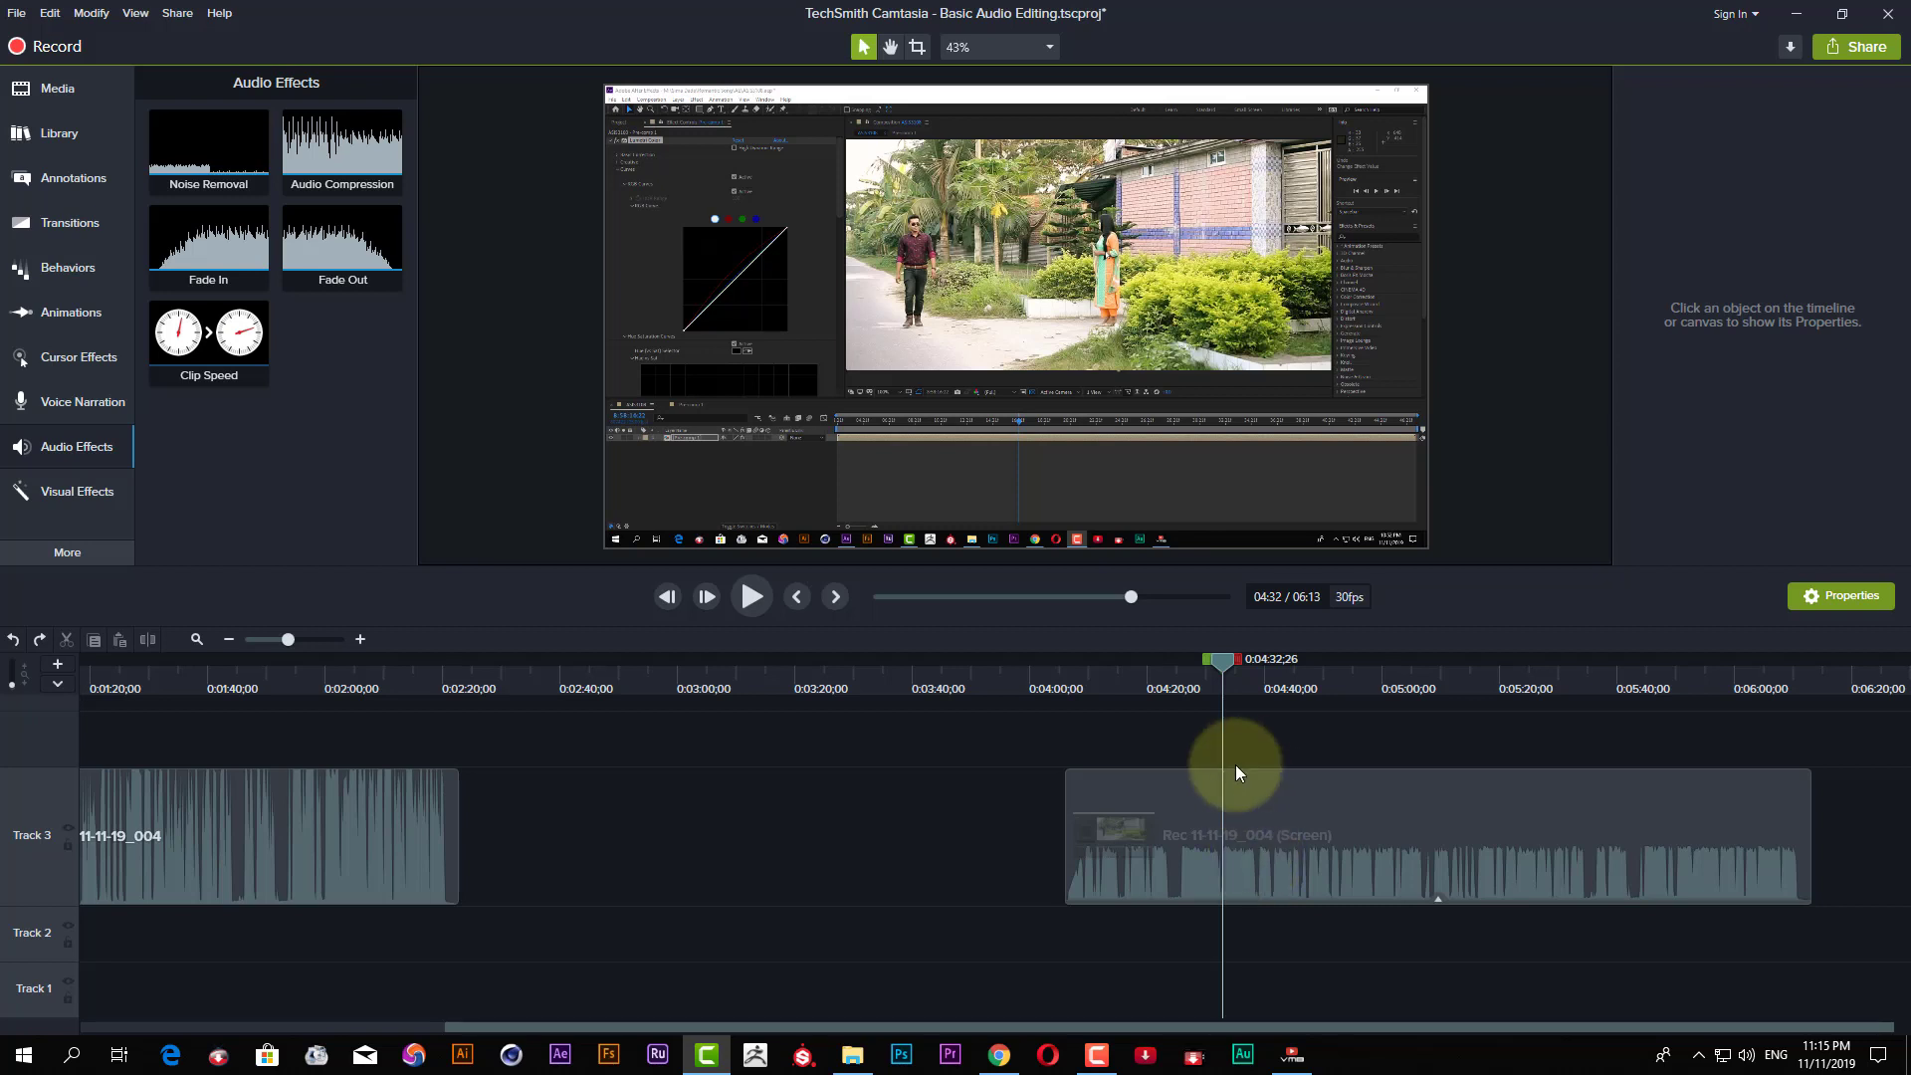
# Place the playhead at 0:04:23;18, where the silent gap in the screen recording's audio begins.
pyautogui.click(1167, 686)
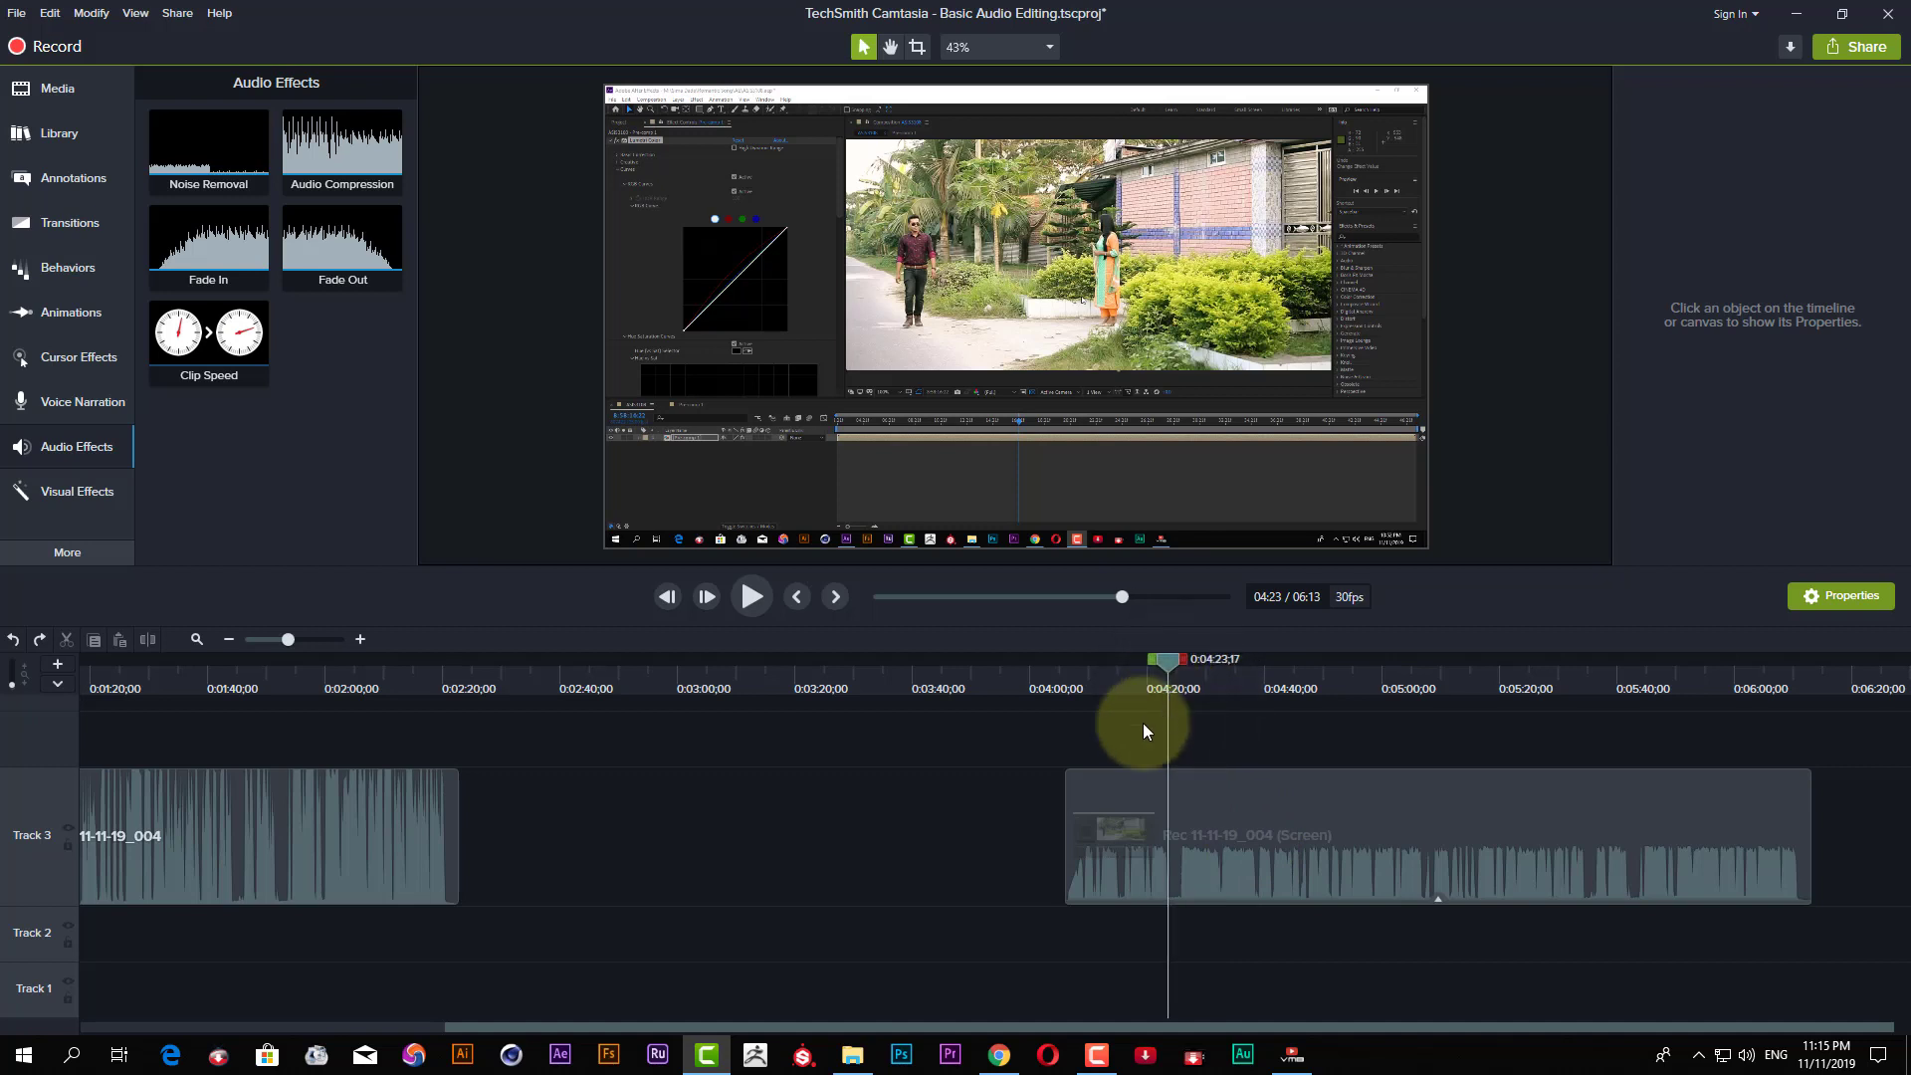
pyautogui.click(314, 639)
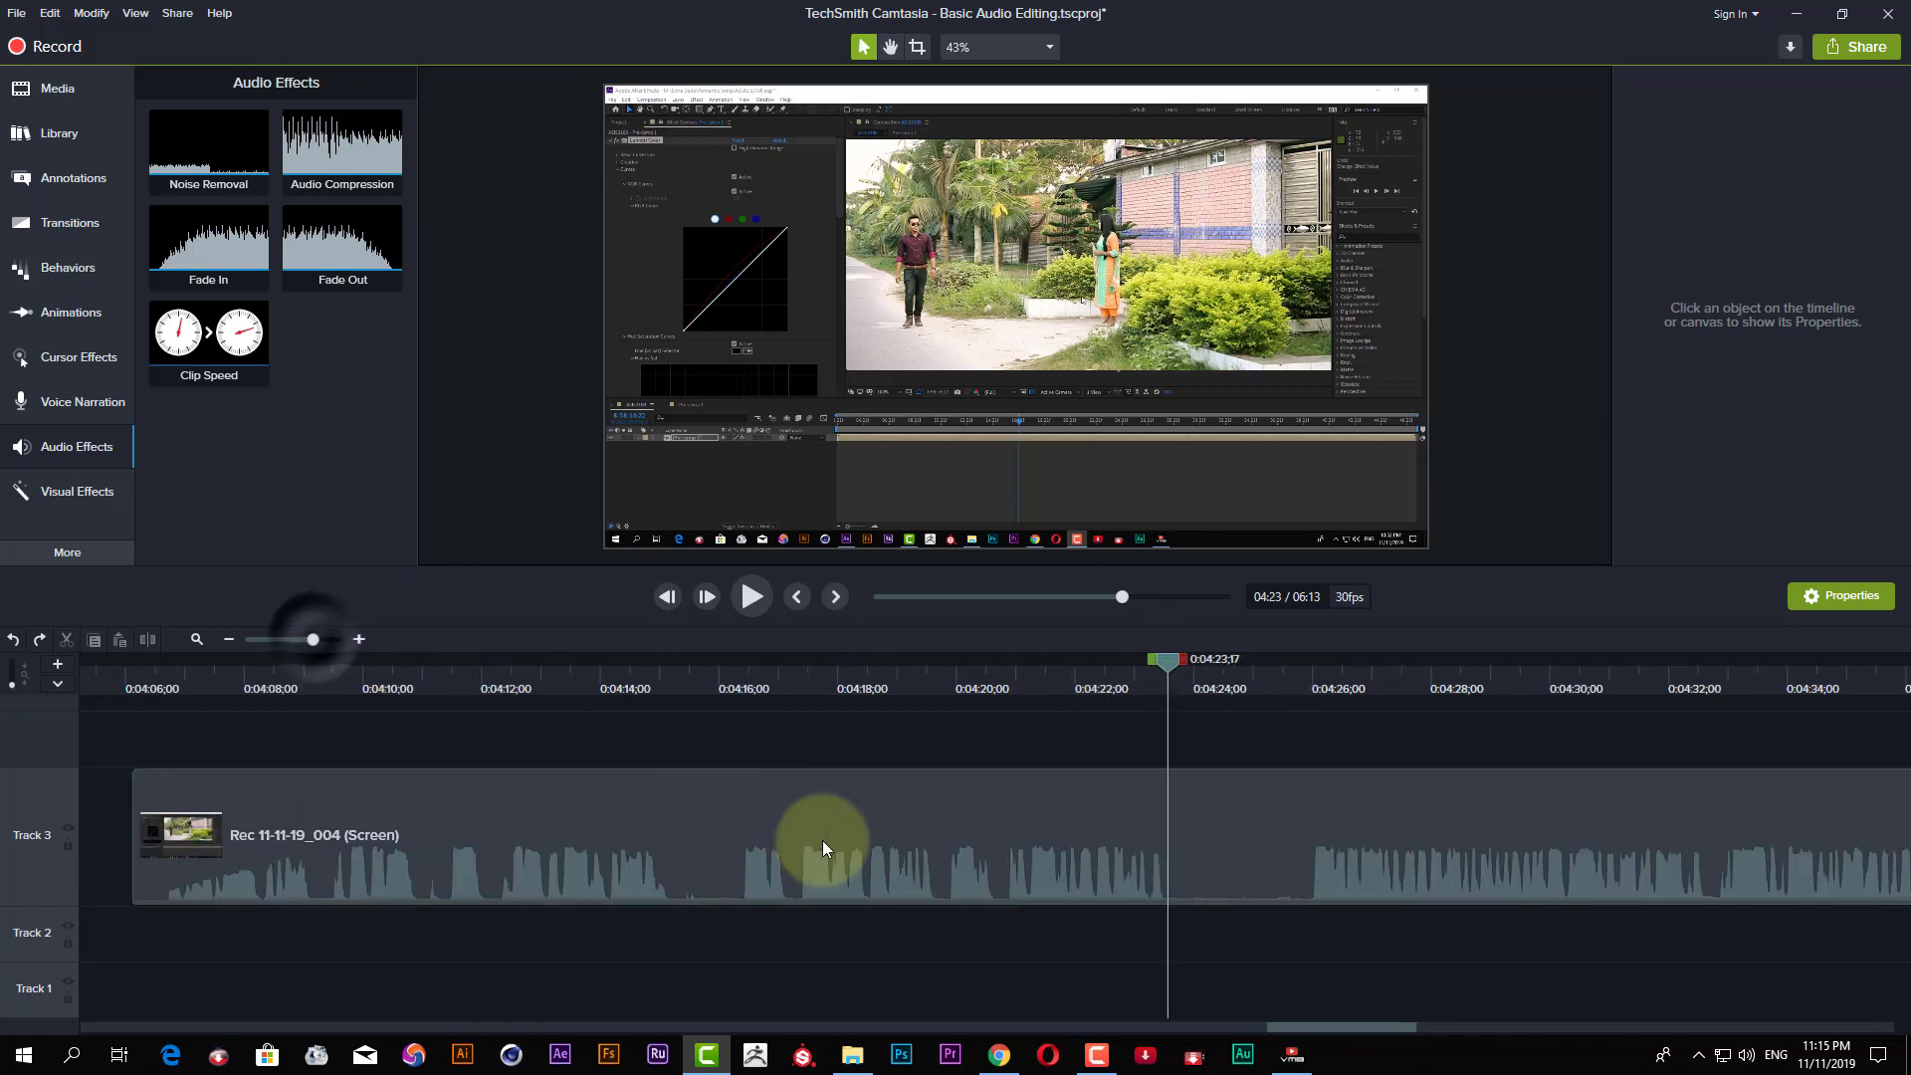
pyautogui.moveTo(1167, 679)
pyautogui.mouseDown()
pyautogui.moveTo(1161, 665)
pyautogui.moveTo(1304, 696)
pyautogui.moveTo(1161, 707)
pyautogui.mouseUp()
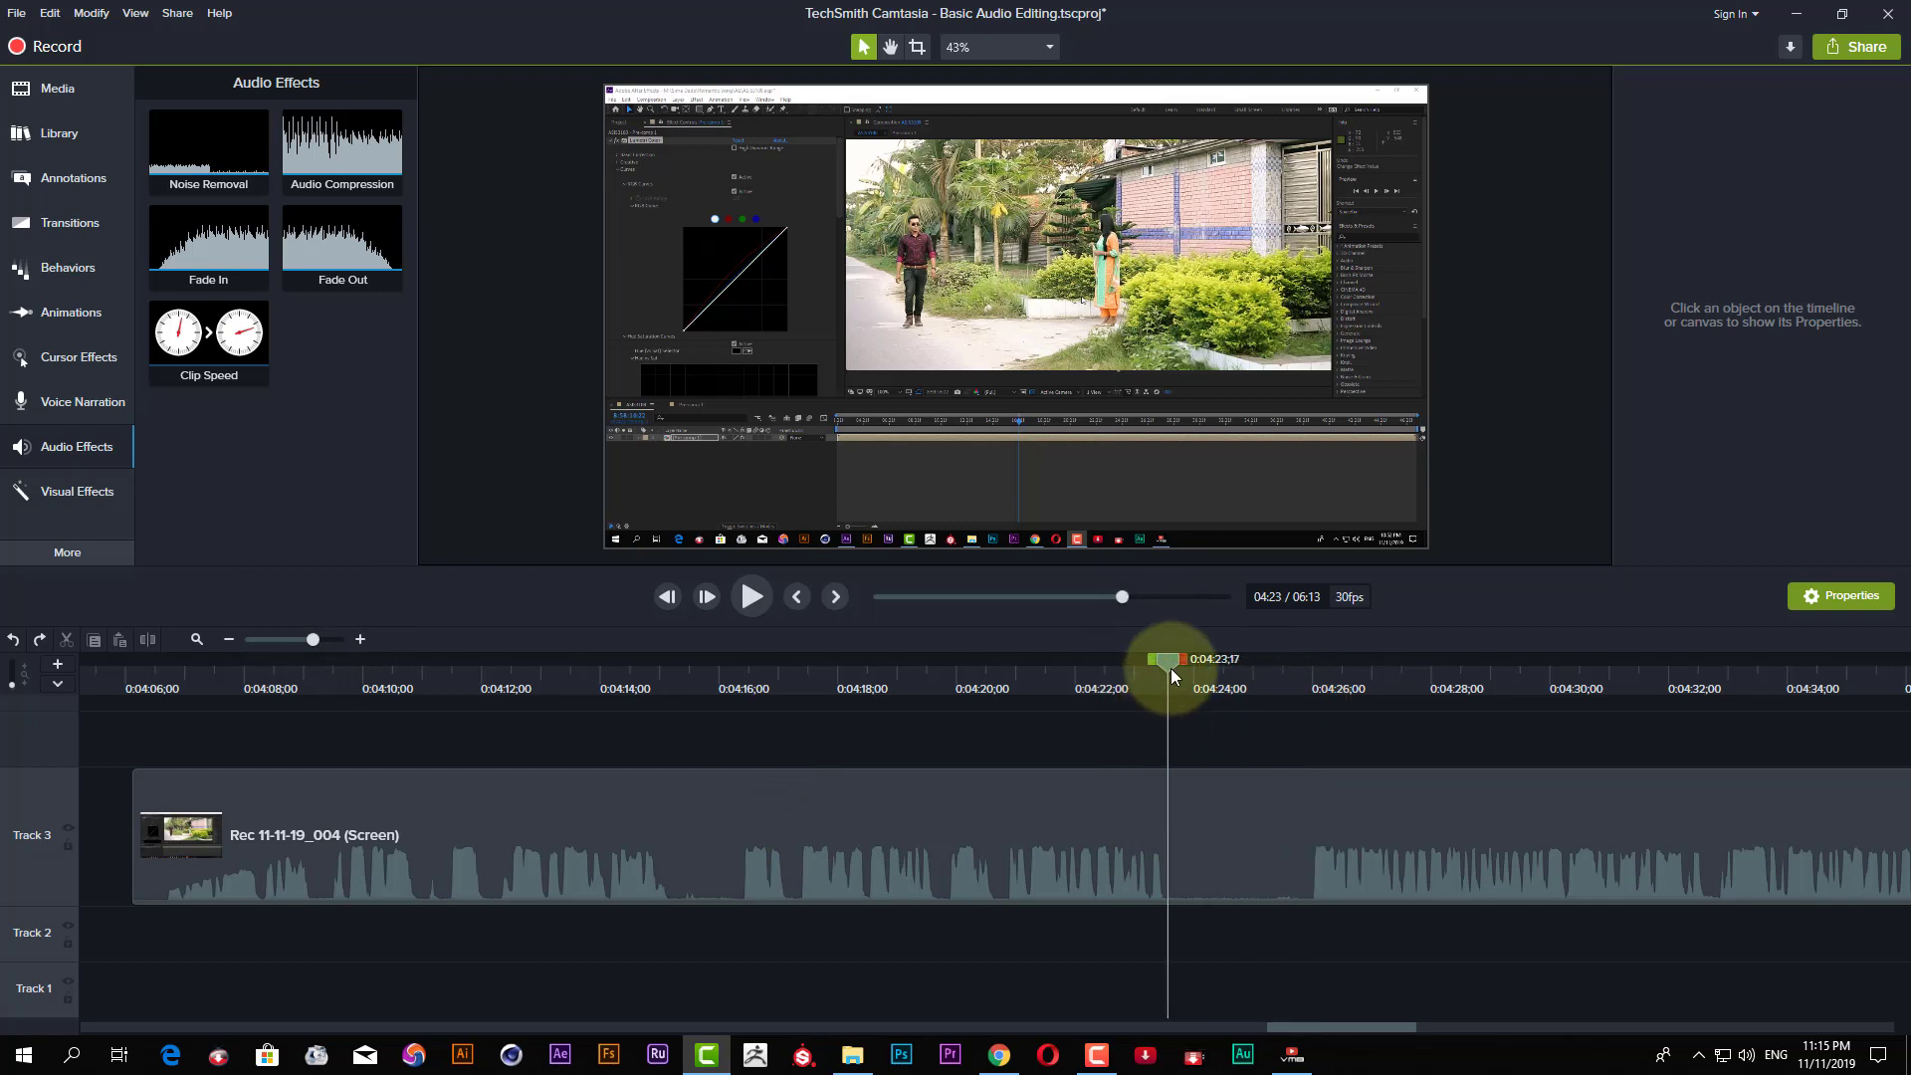
pyautogui.moveTo(1171, 669); pyautogui.dragTo(1170, 672)
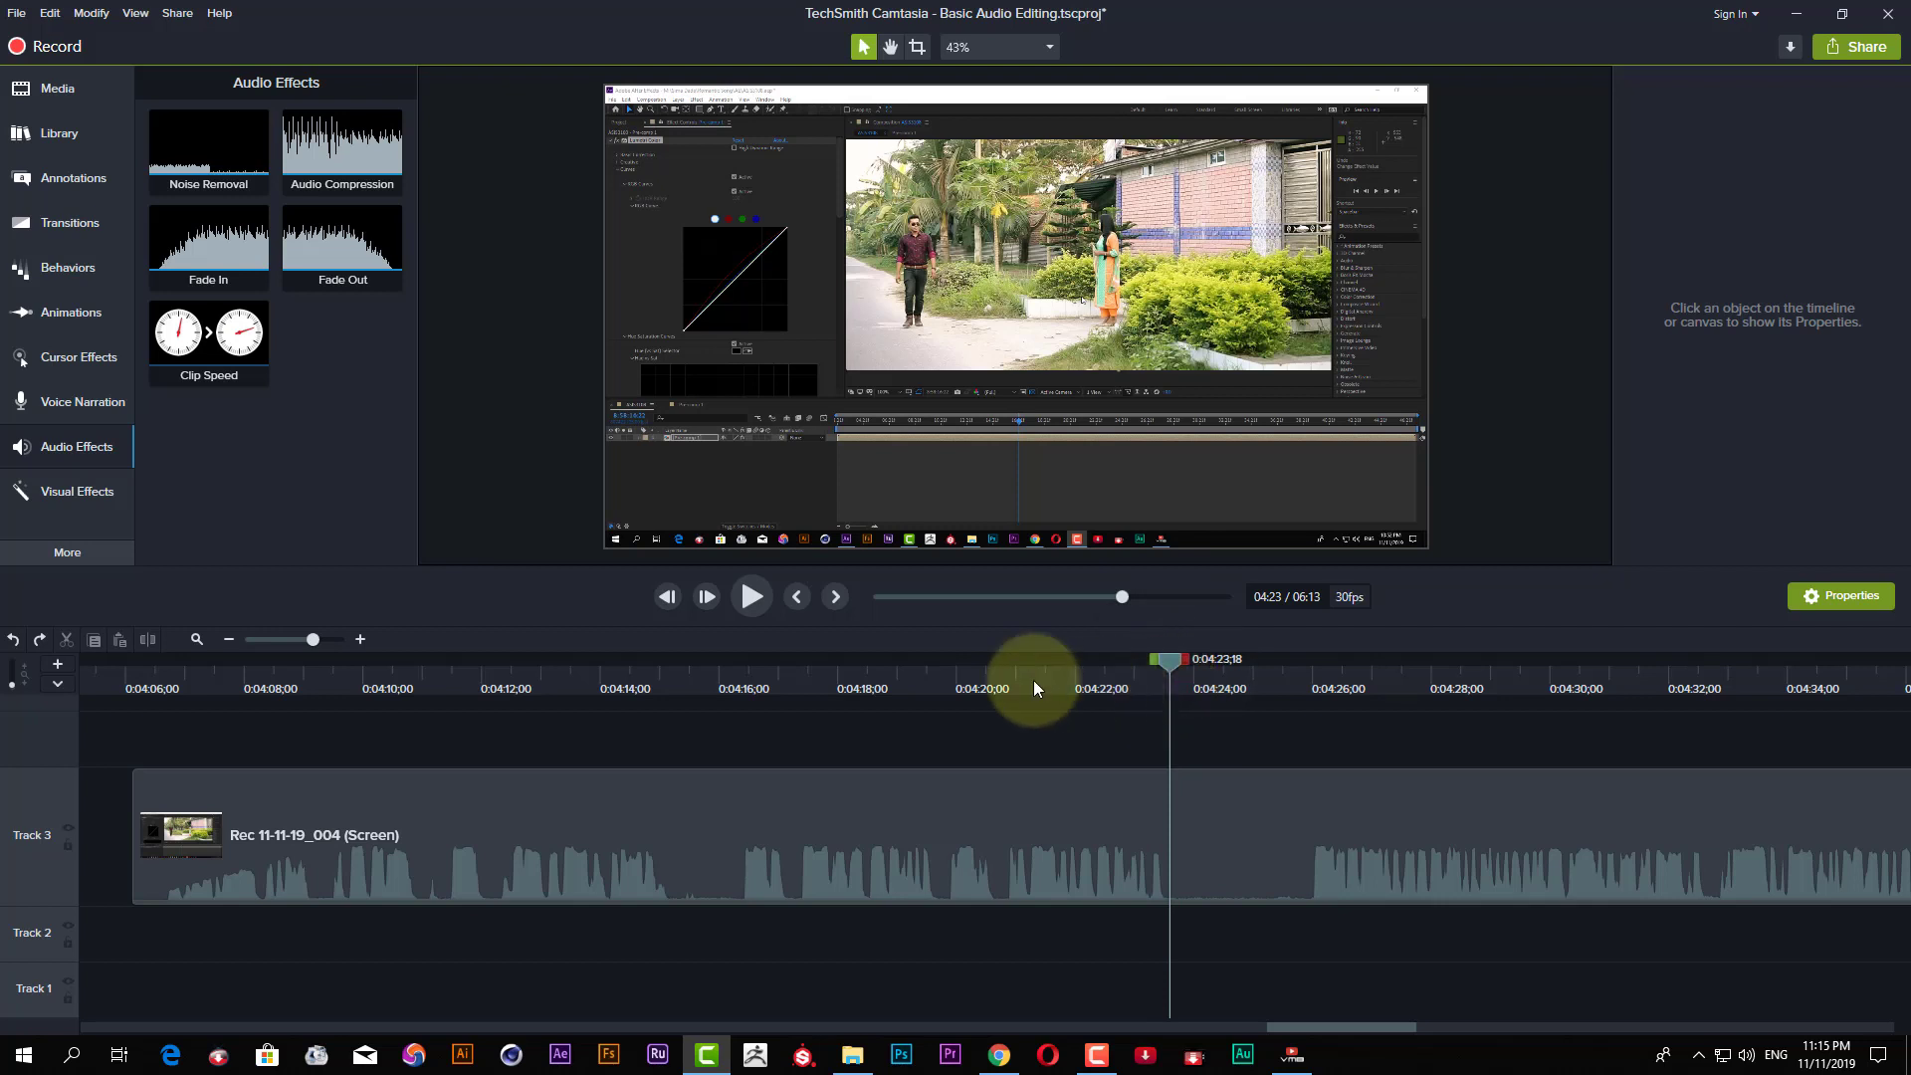
# Record a short voice narration at the playhead with the timeline muted and save it as hy in m4a format.
pyautogui.click(60, 404)
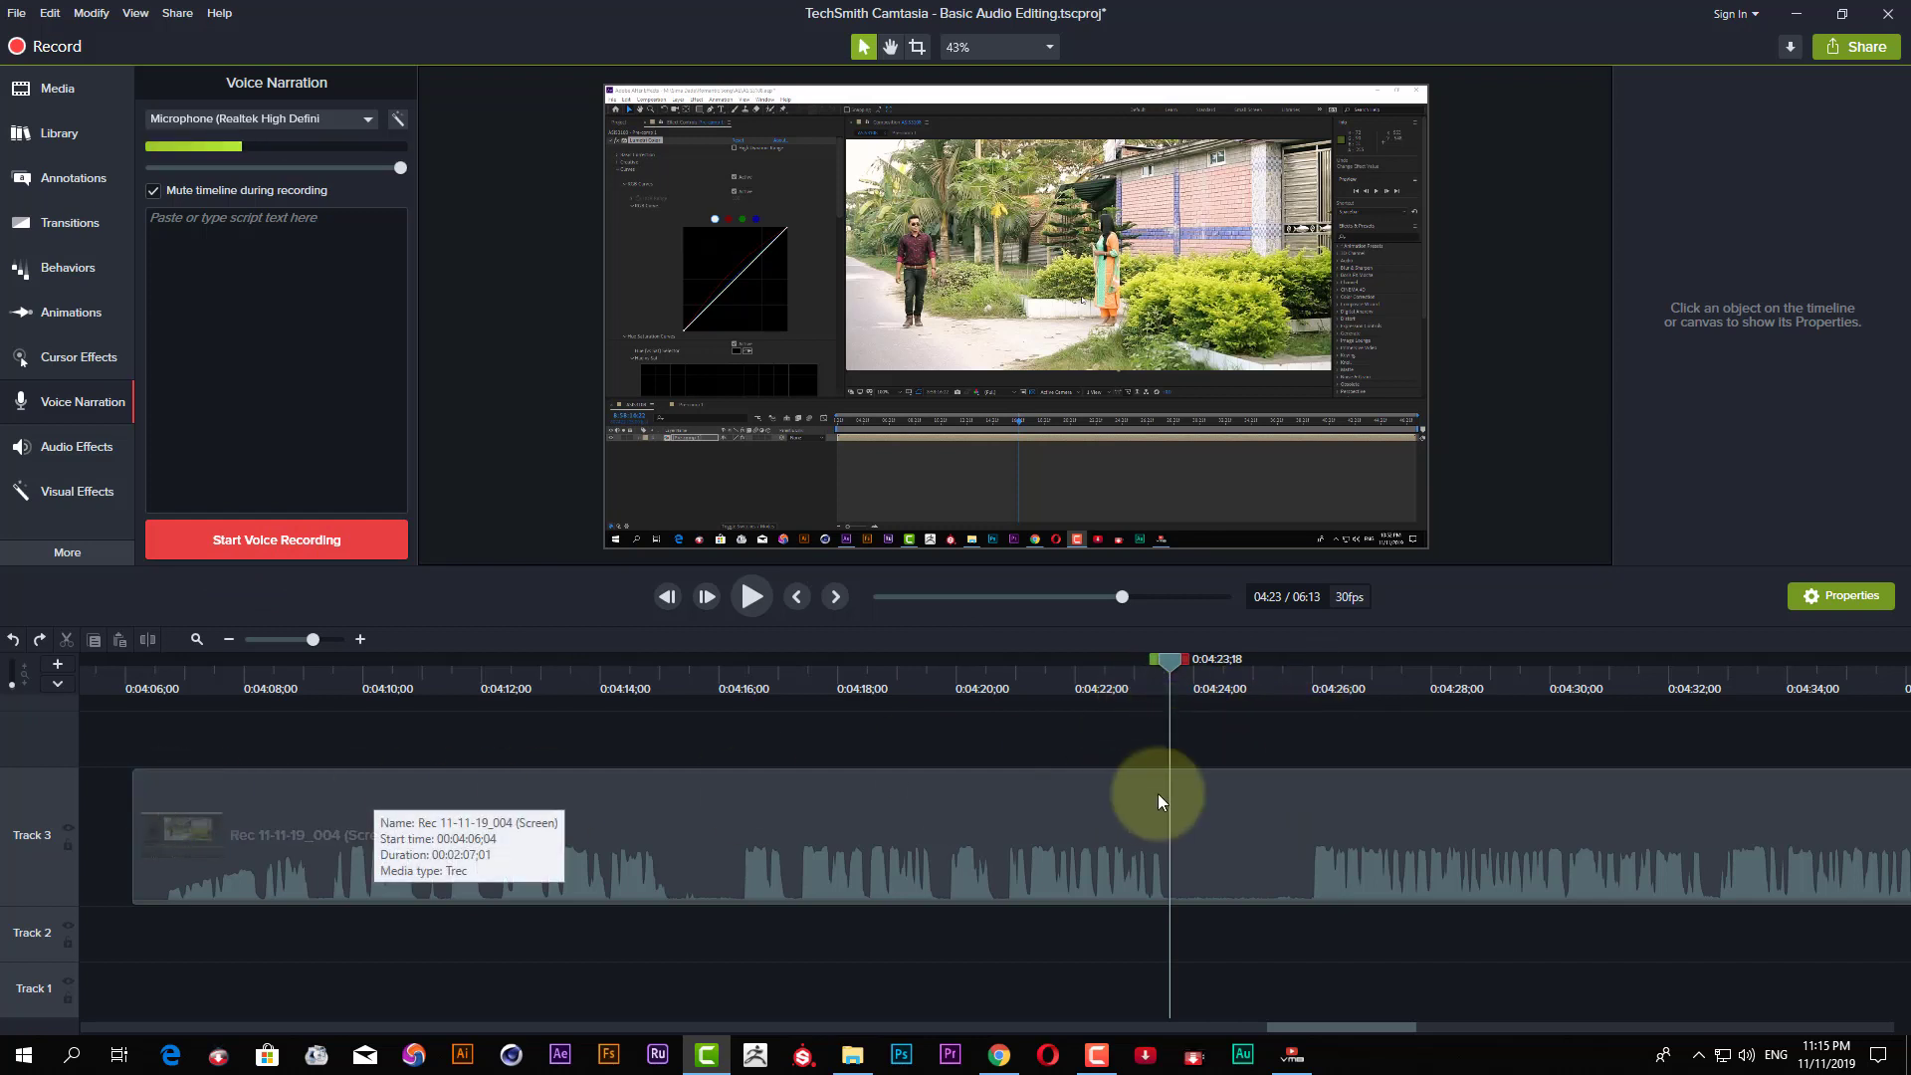
pyautogui.click(277, 544)
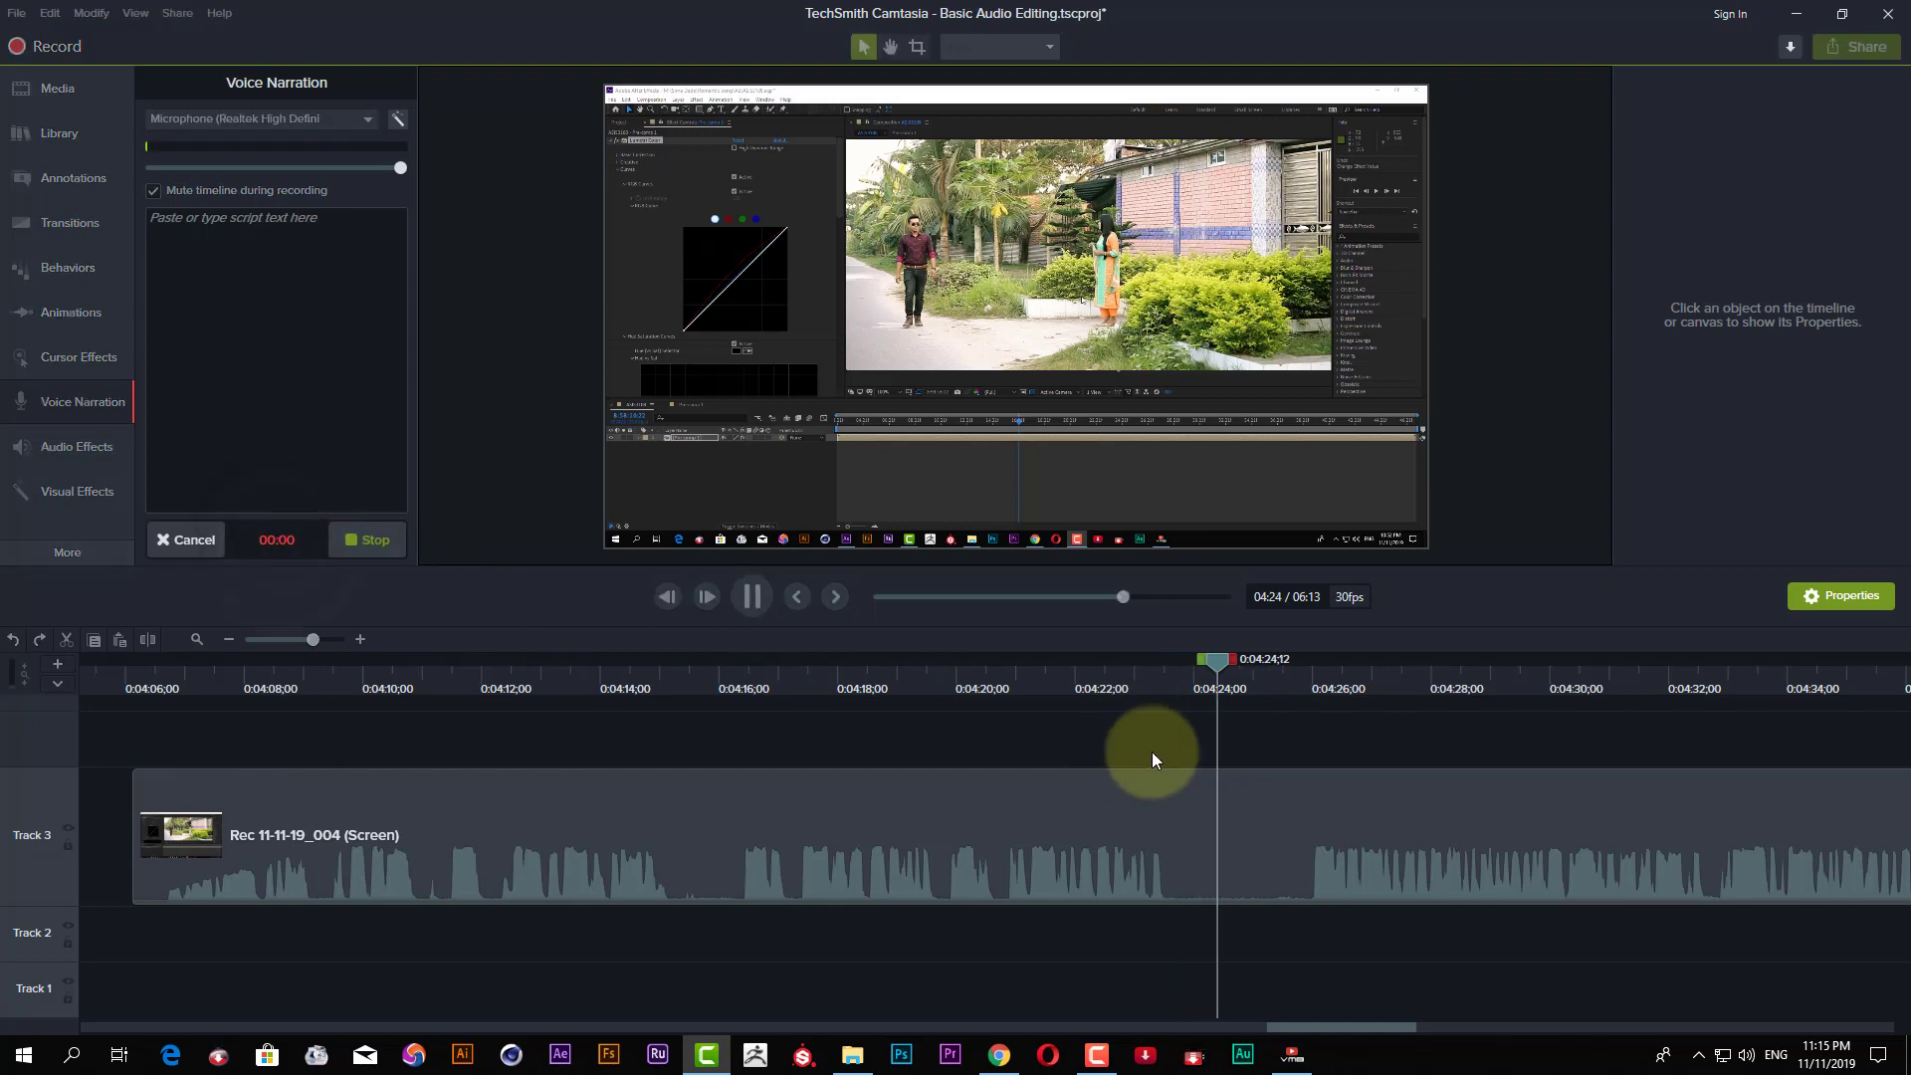
pyautogui.click(384, 545)
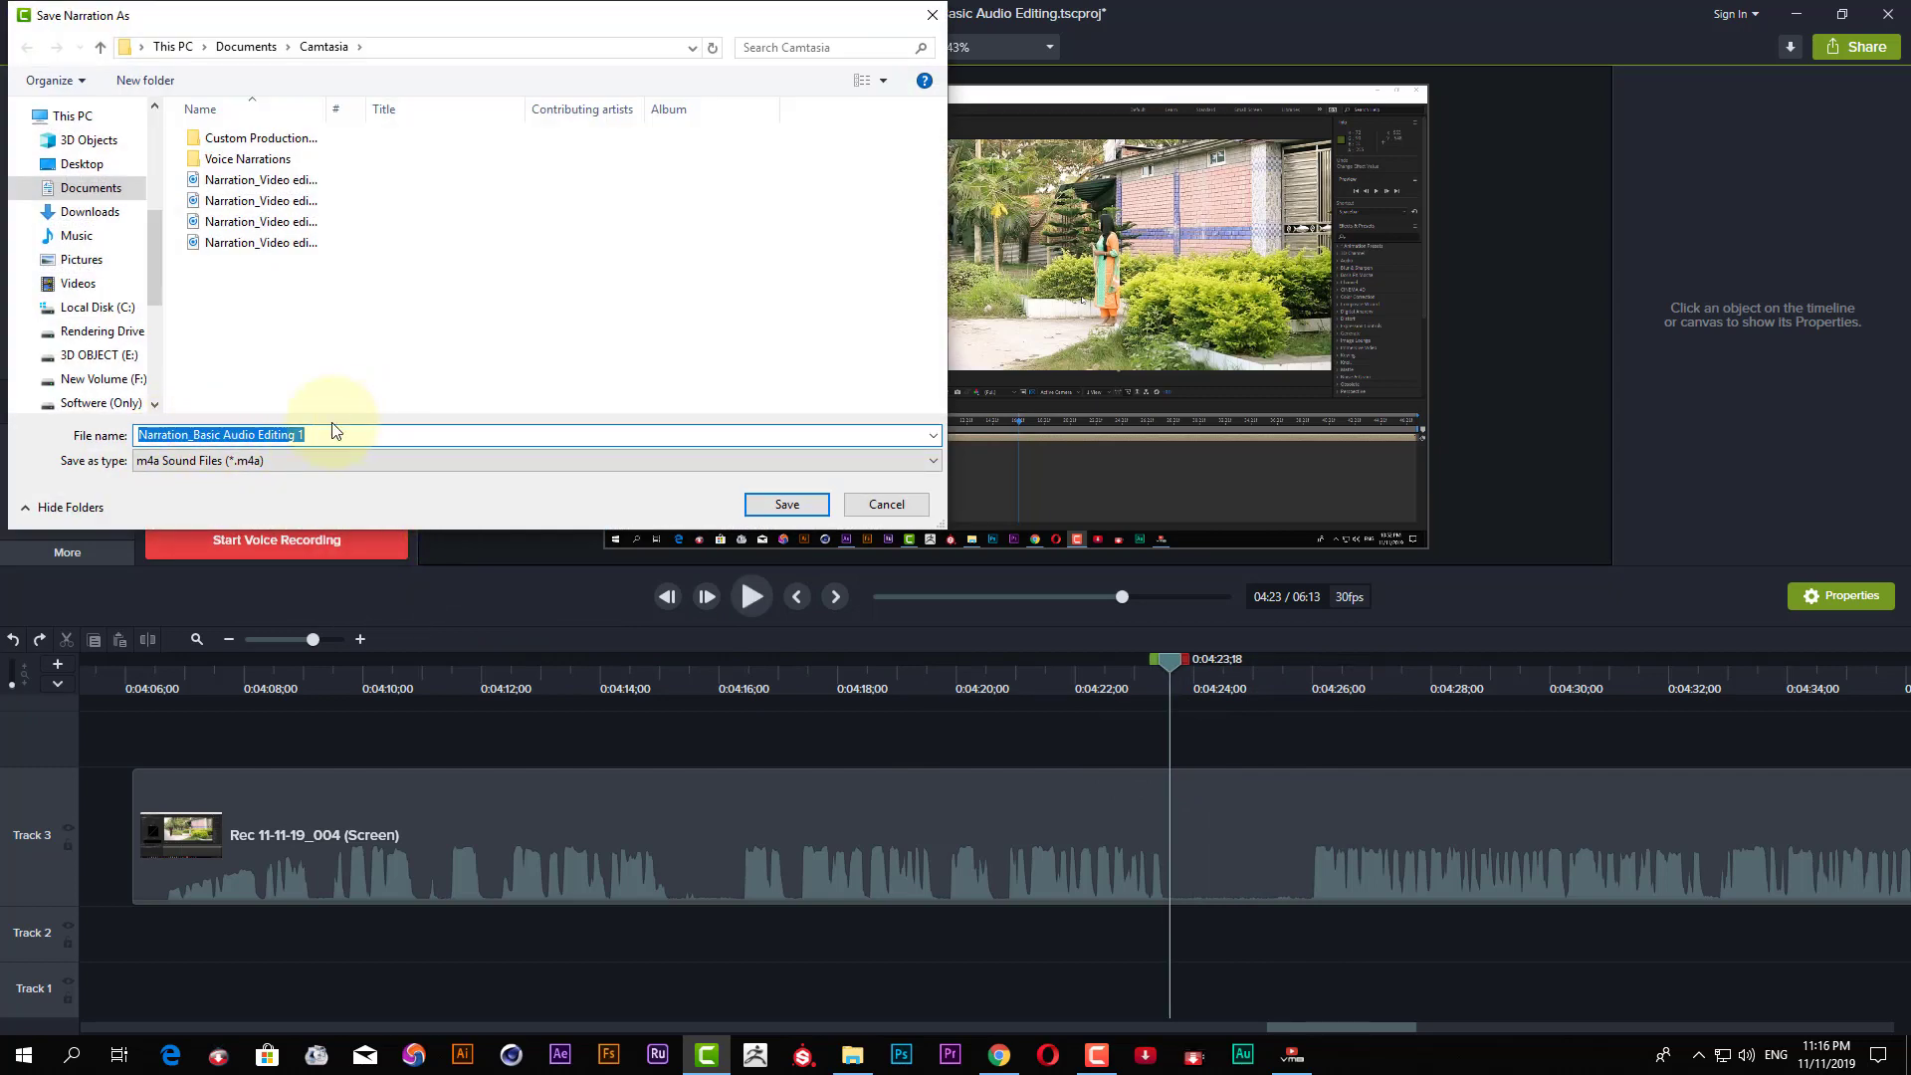
pyautogui.write('hy')
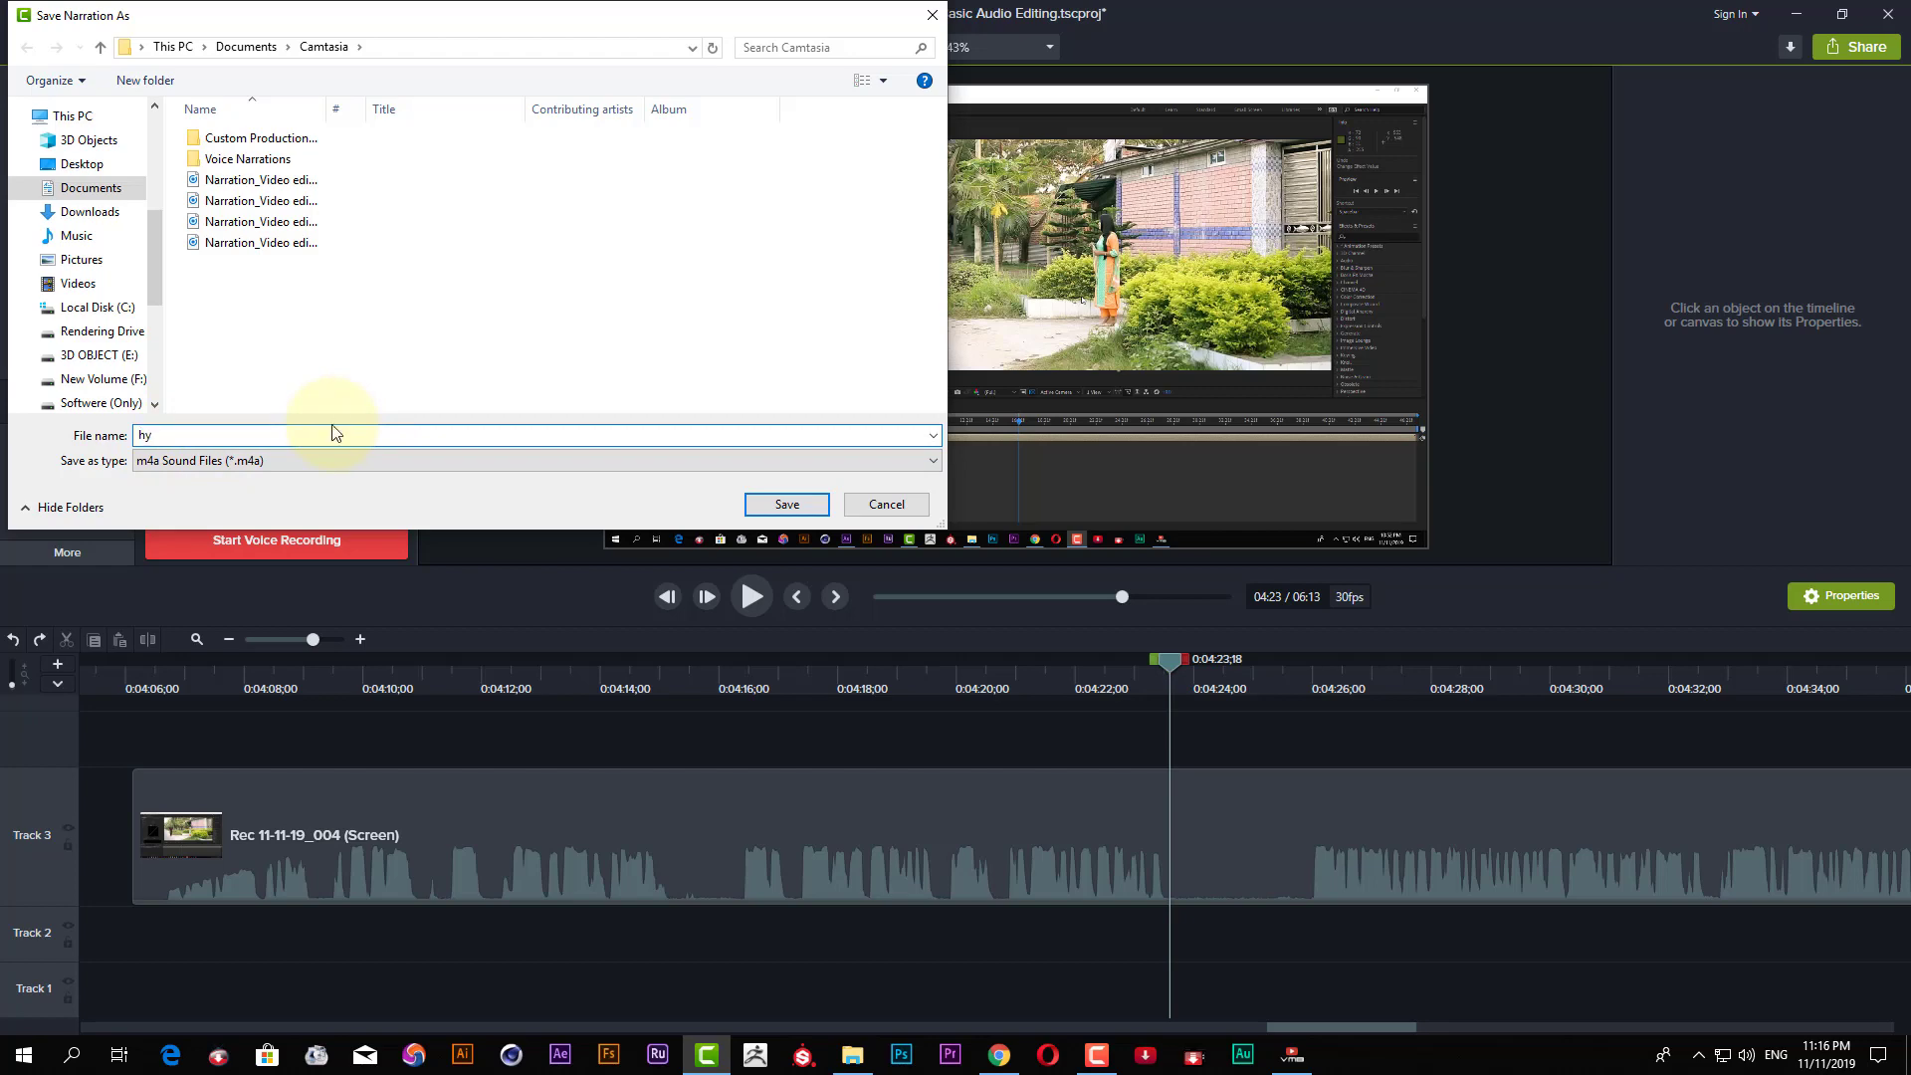
pyautogui.click(786, 506)
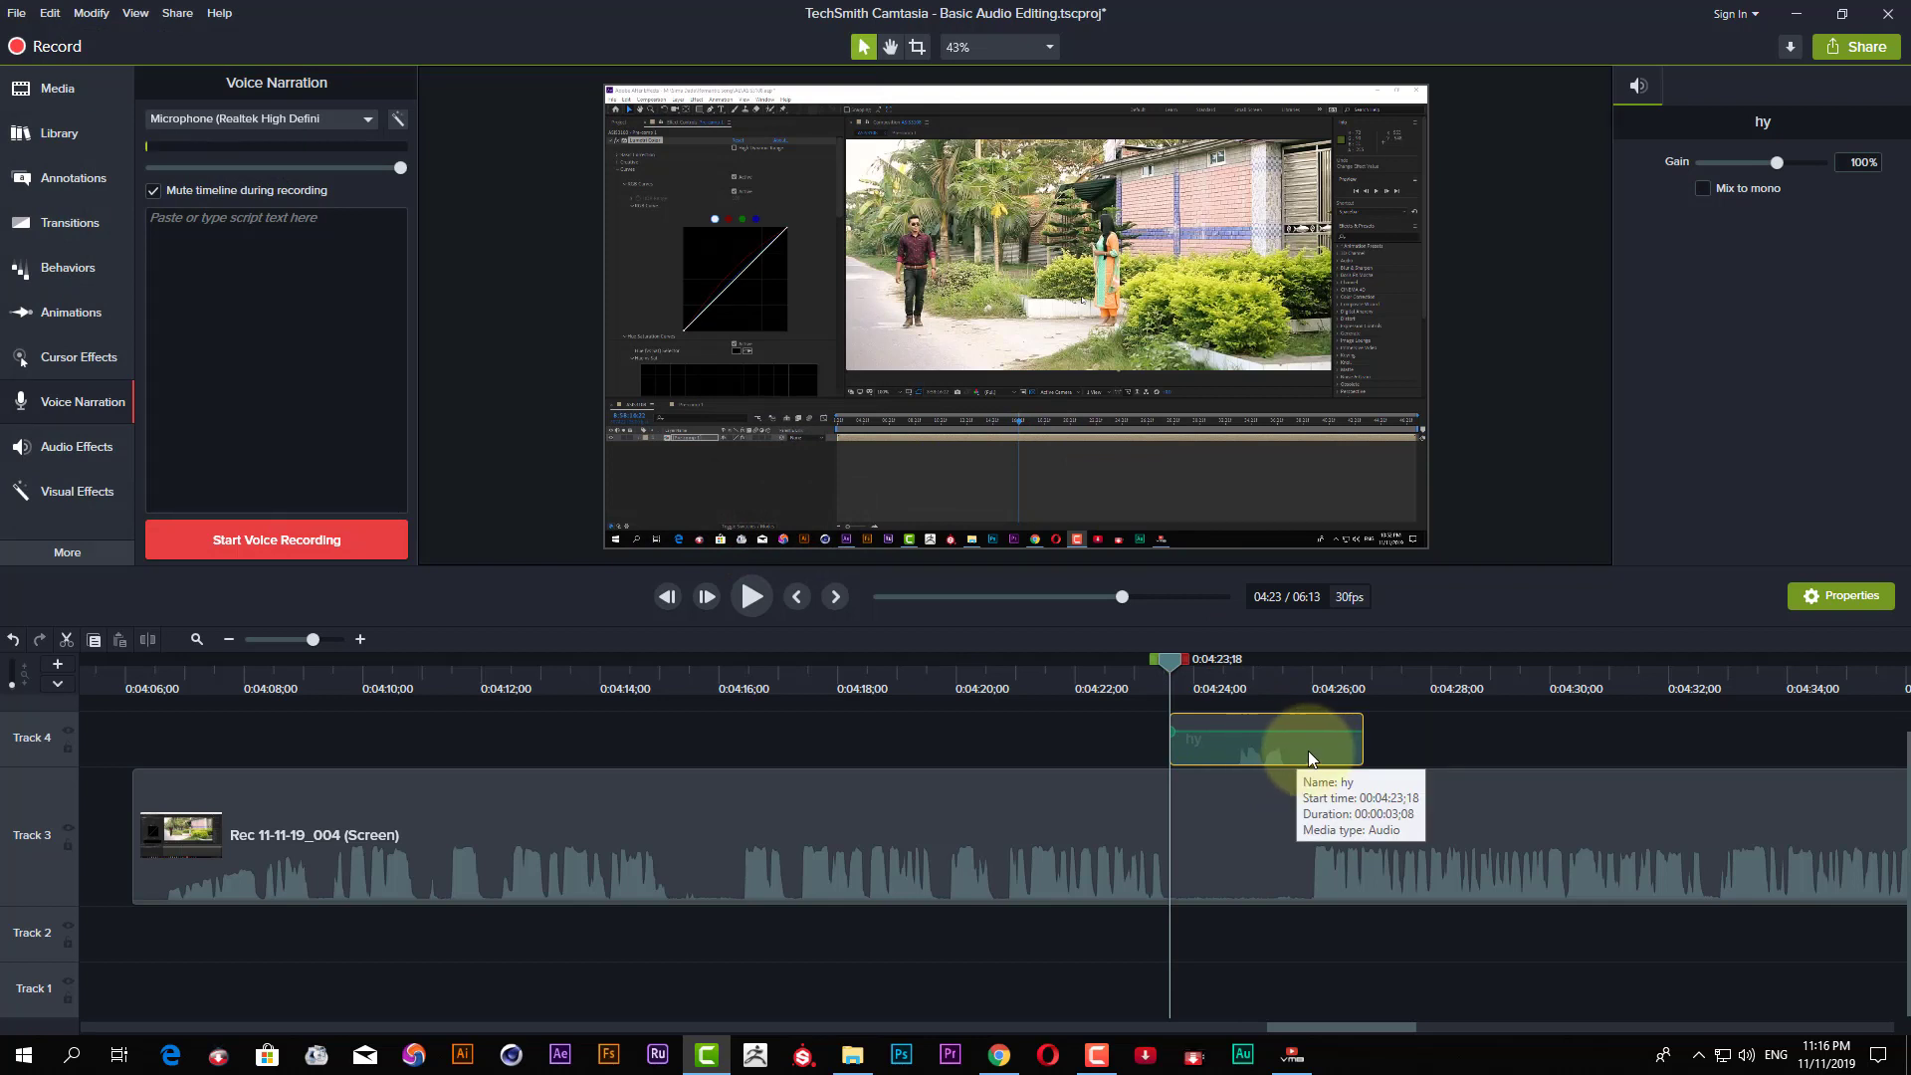
# Move the hy narration clip slightly earlier so it starts at 4:23;10, and play it from about 4:24.
pyautogui.moveTo(1292, 749); pyautogui.dragTo(1276, 749)
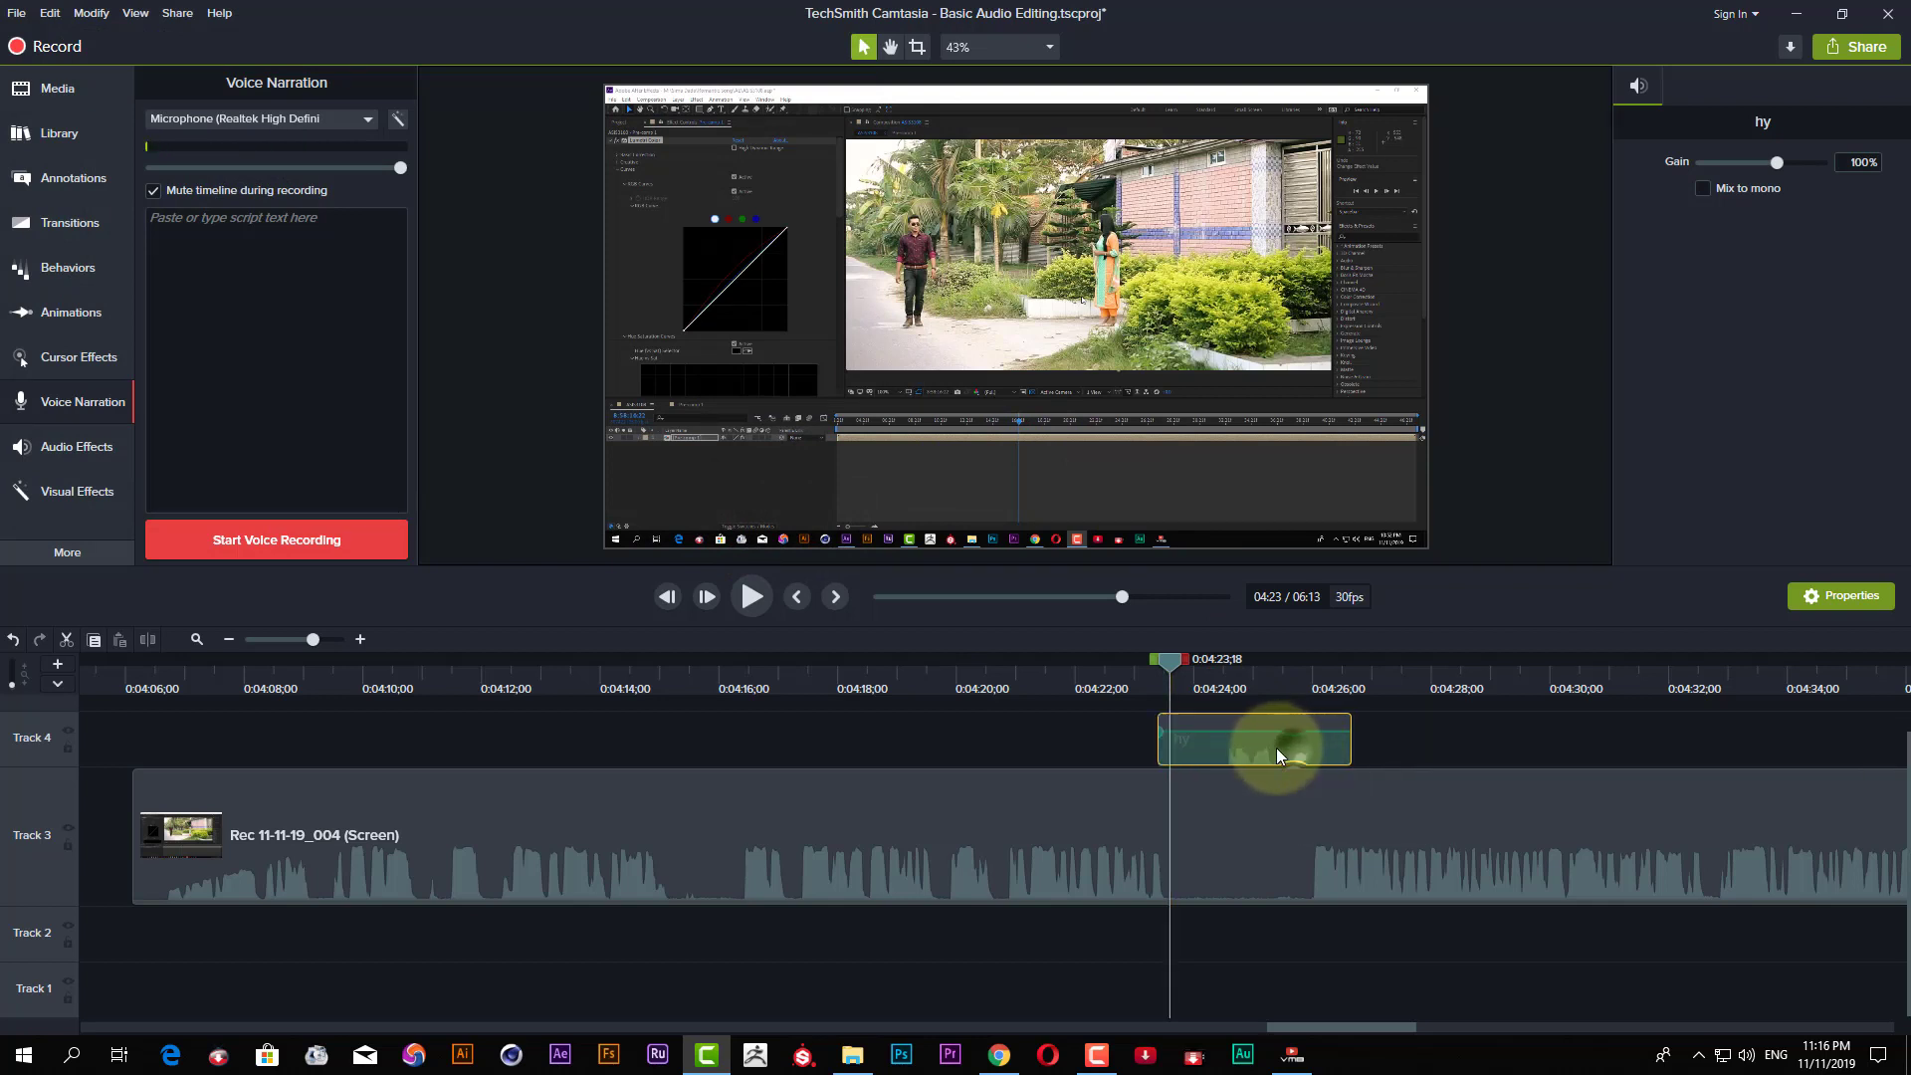
pyautogui.click(1216, 690)
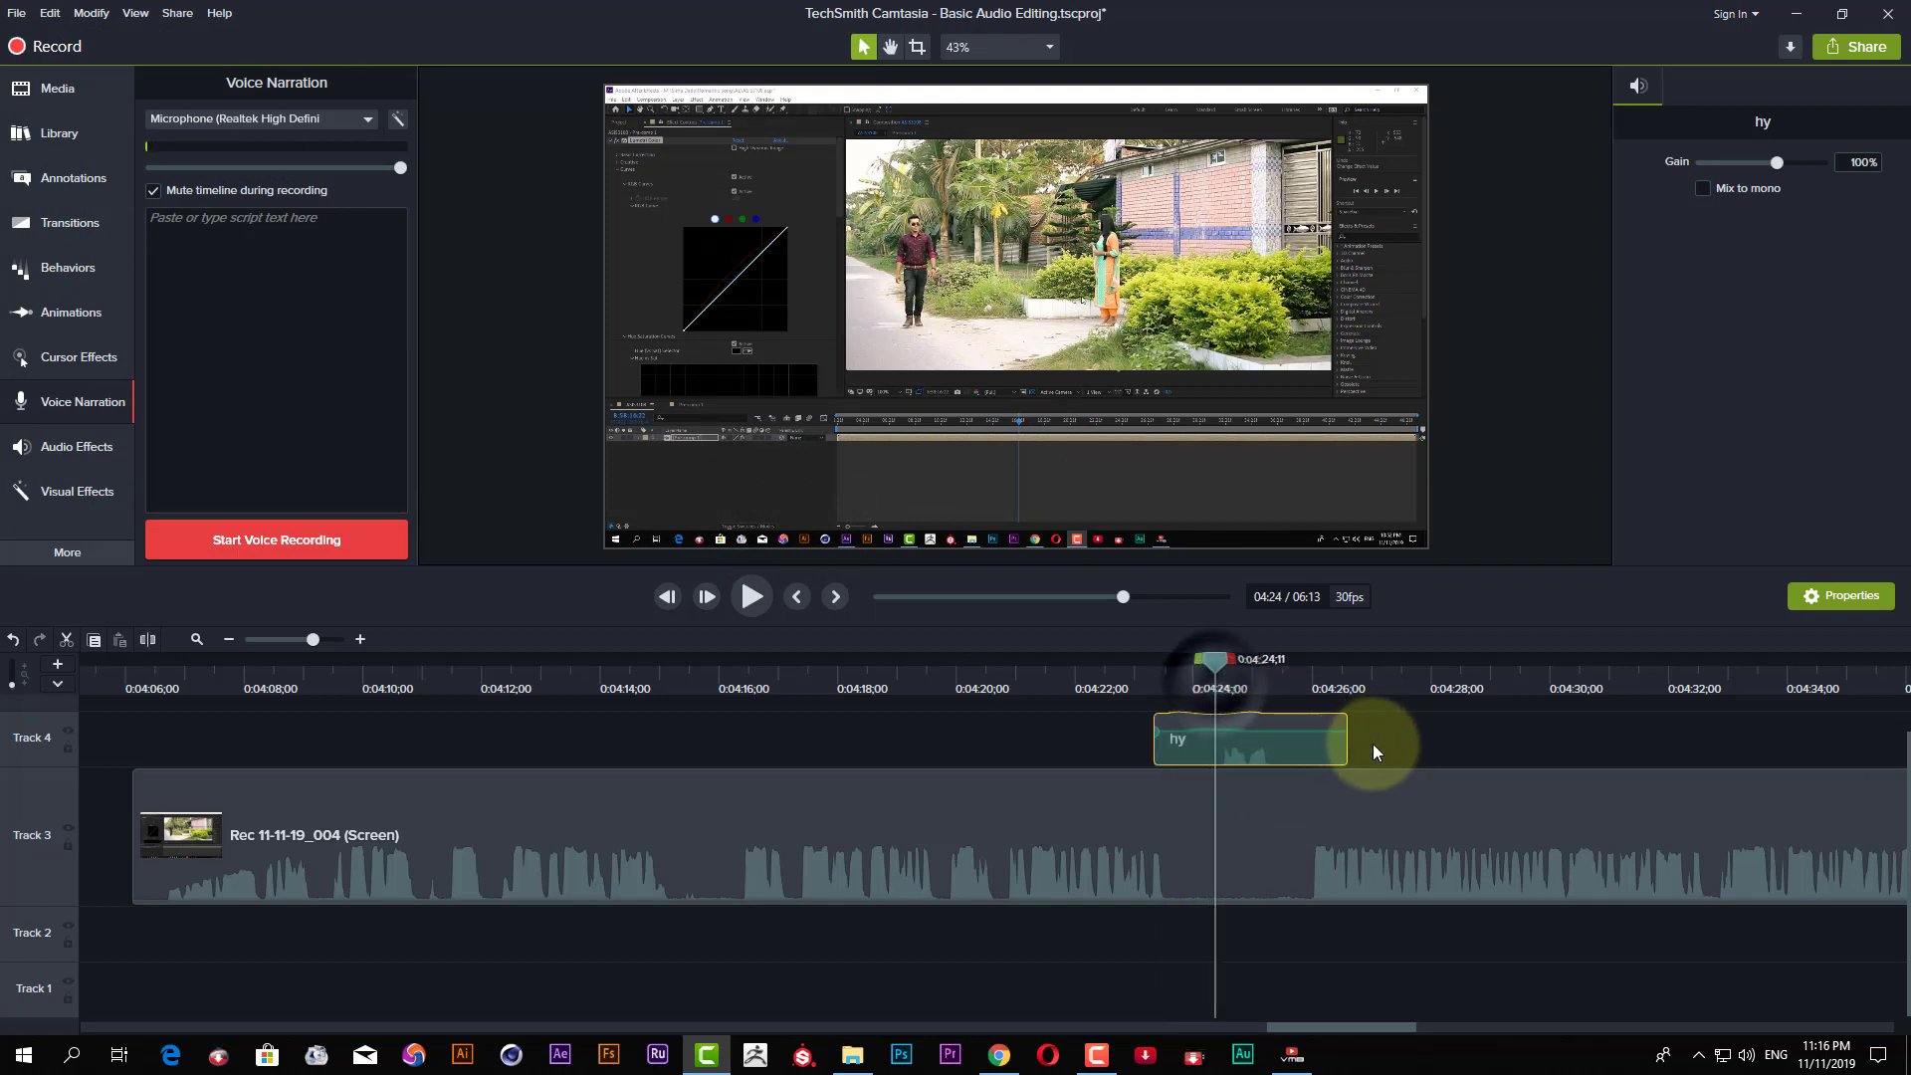
pyautogui.press('space')
pyautogui.press('space')
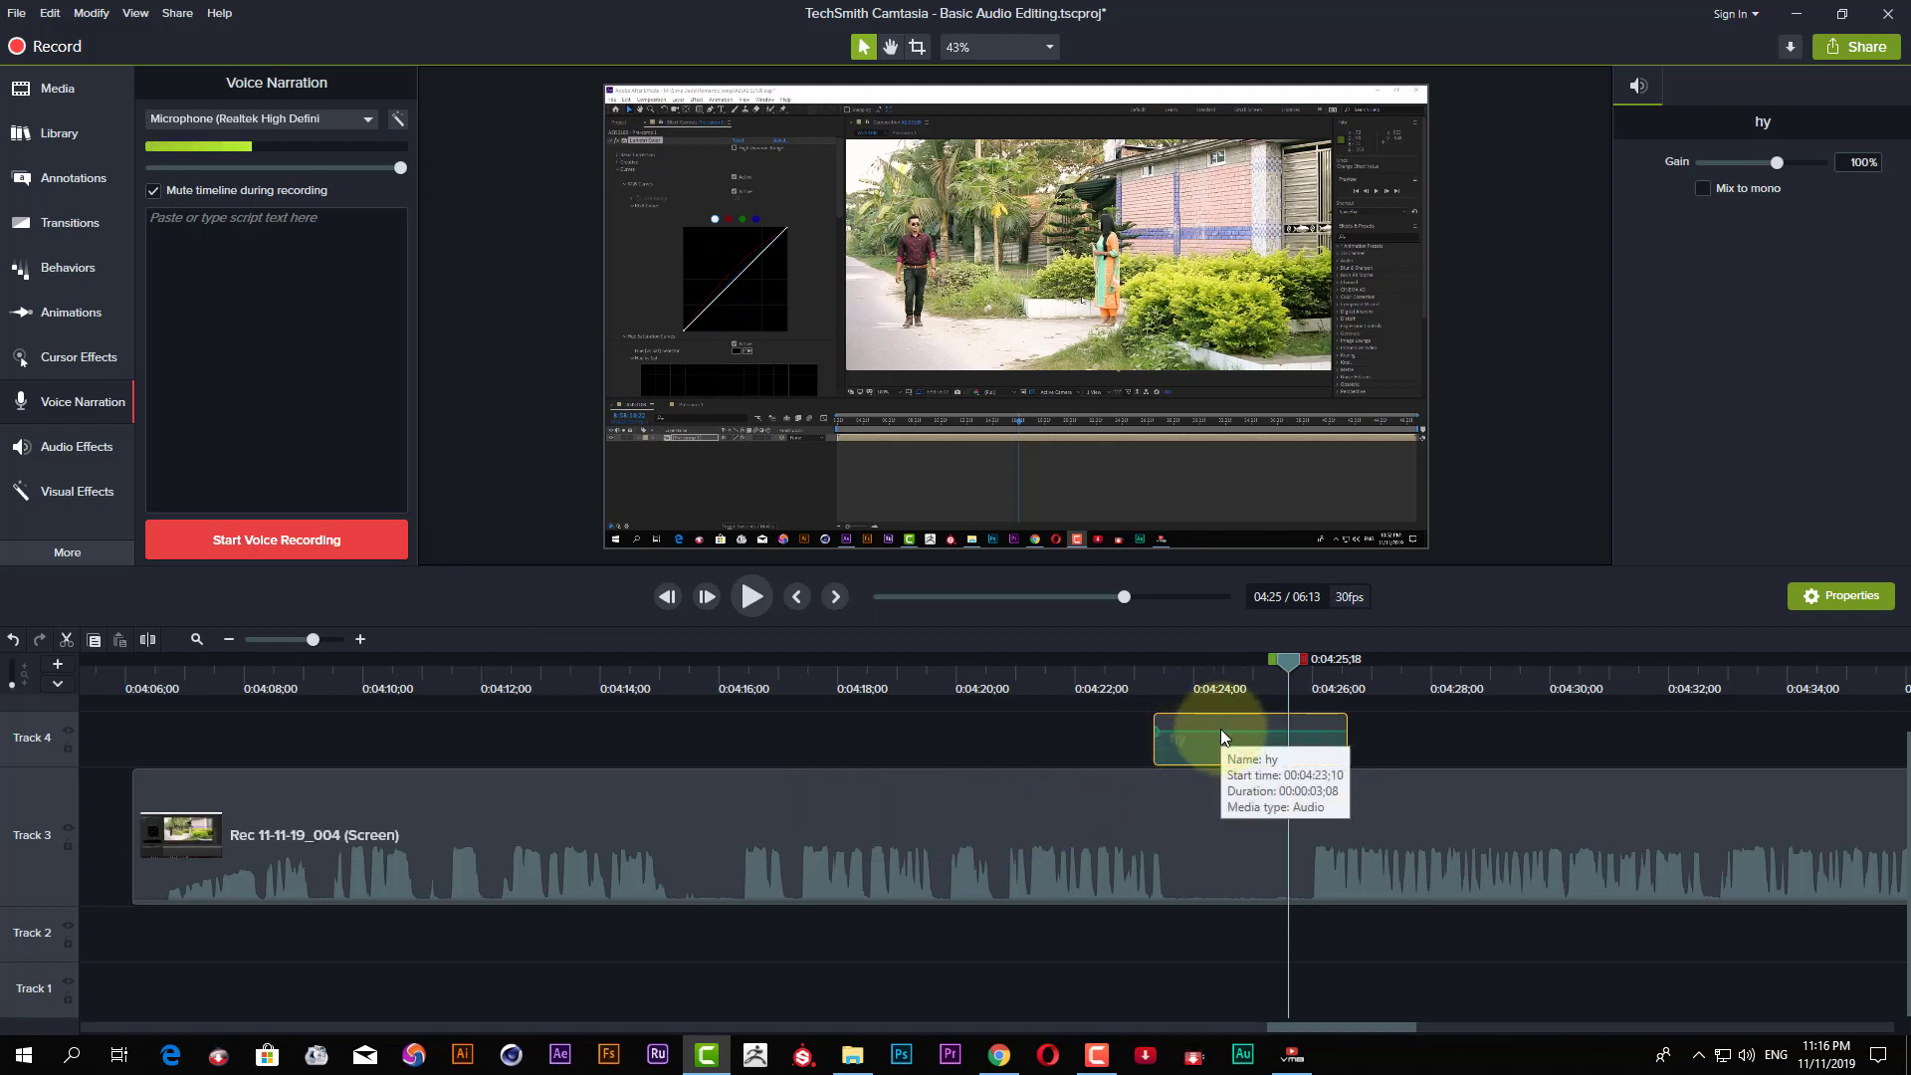
# Display the available audio effects with the hy narration clip selected.
pyautogui.press('d')
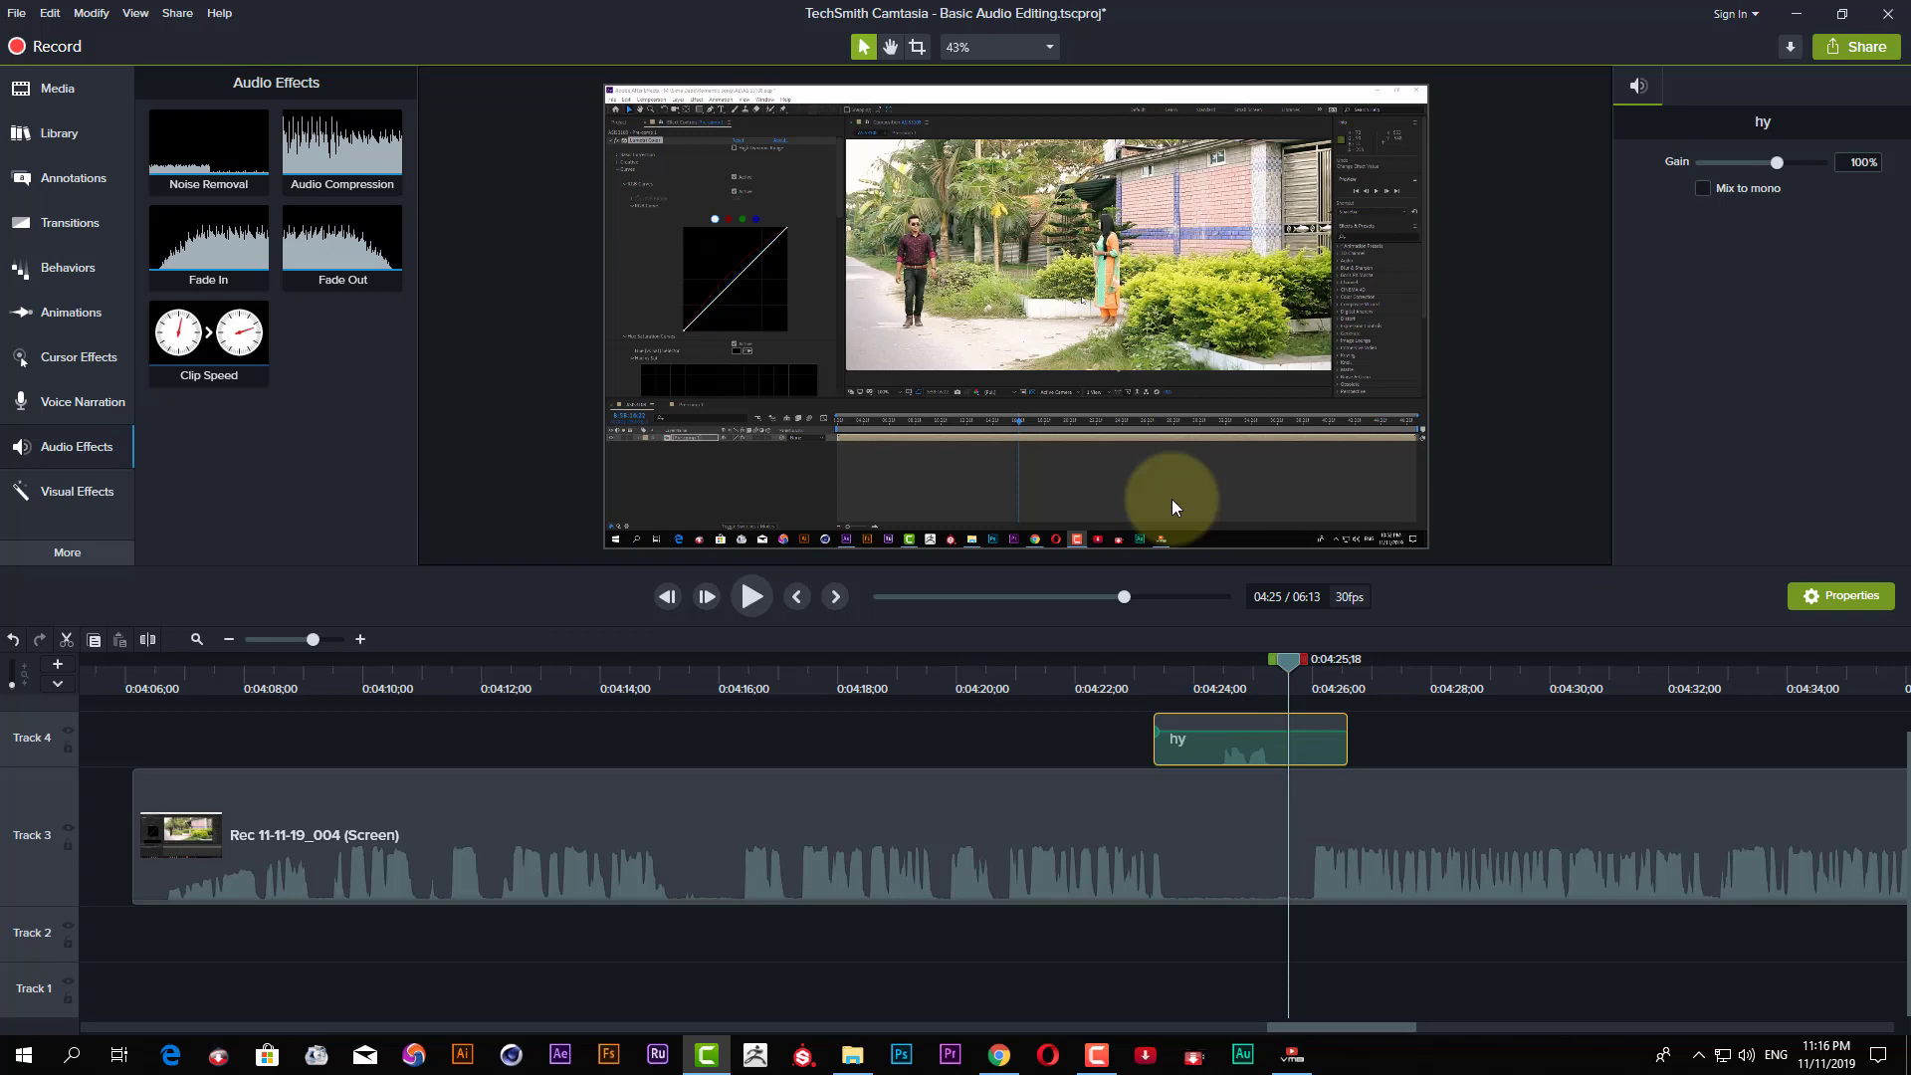